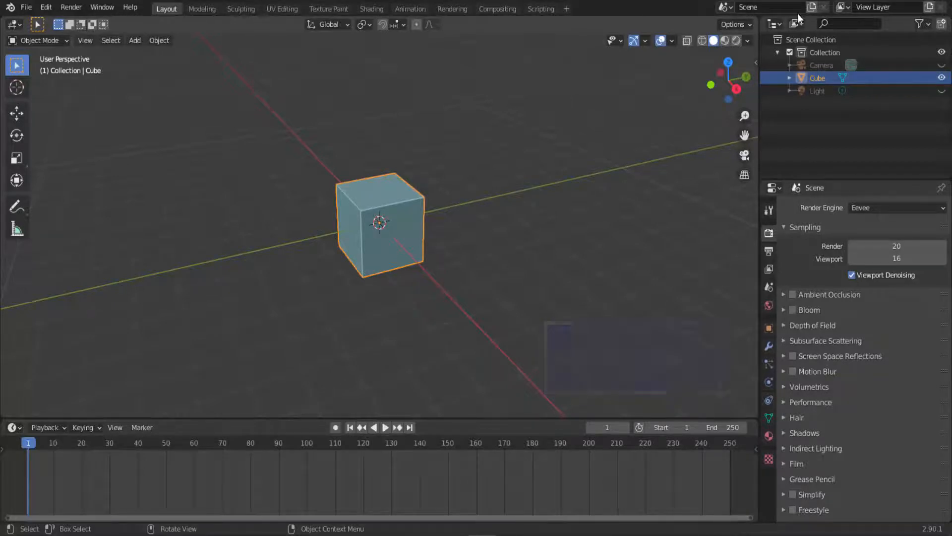
- Hide the default cube and add a plane mesh at the world origin
left_click(941, 78)
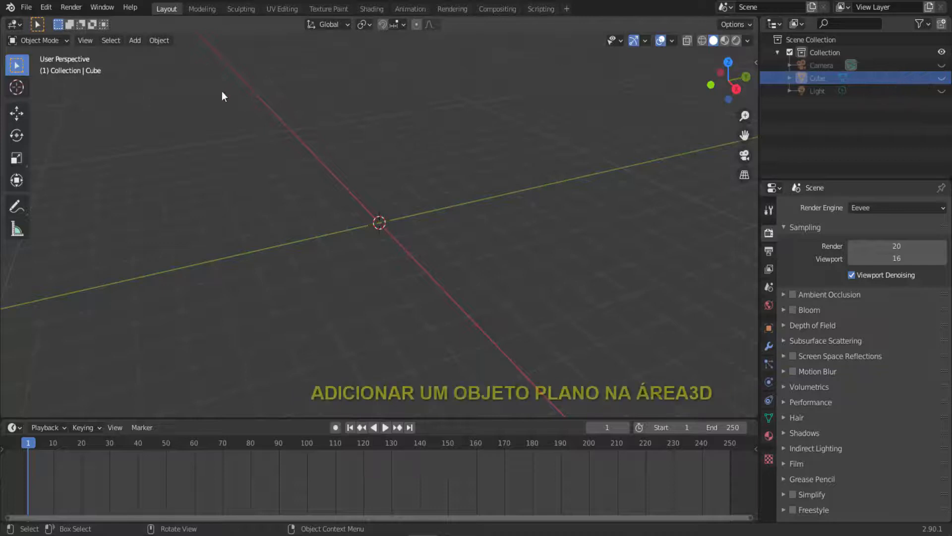
left_click(139, 42)
mouse_move(147, 55)
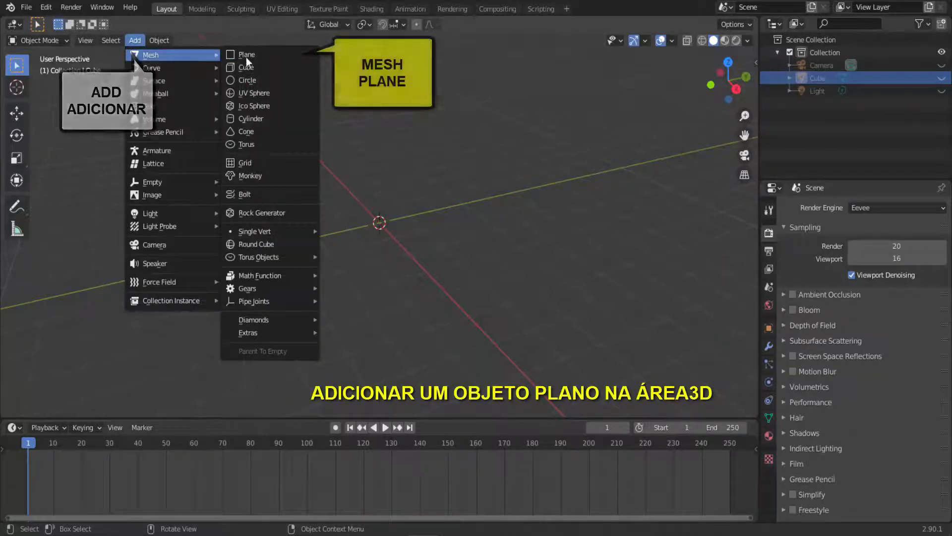
left_click(250, 56)
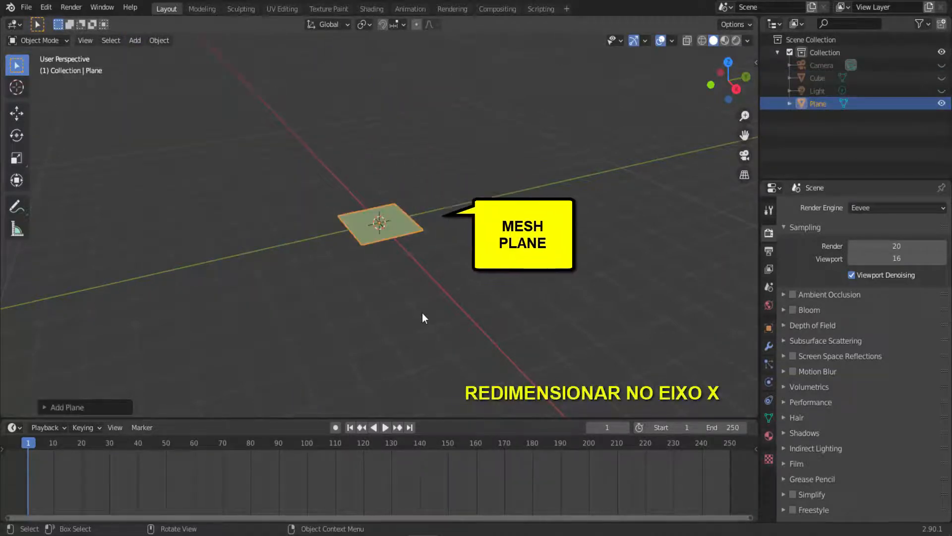
- Scale the plane down along the X axis into a narrow strip running along Y
key("s")
key("x")
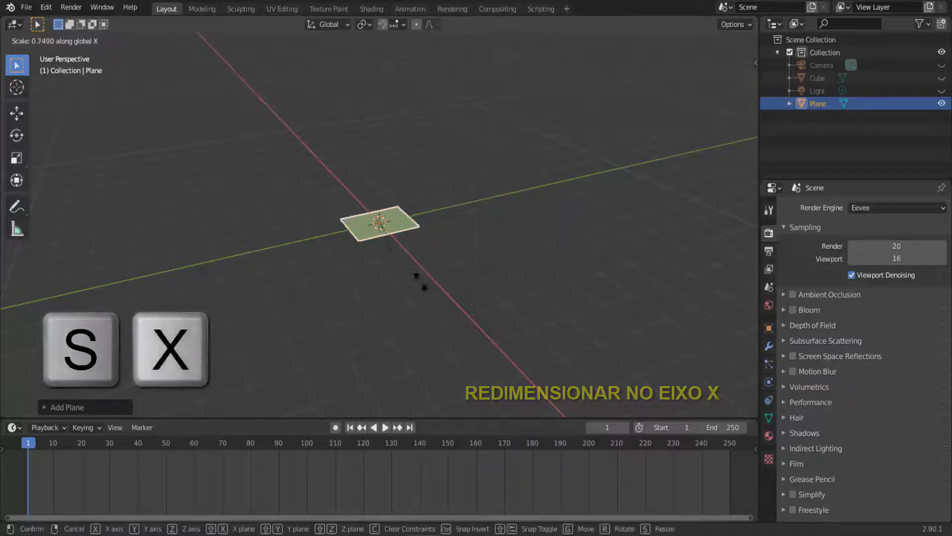
left_click(389, 228)
scroll(449, 251, "up", 4)
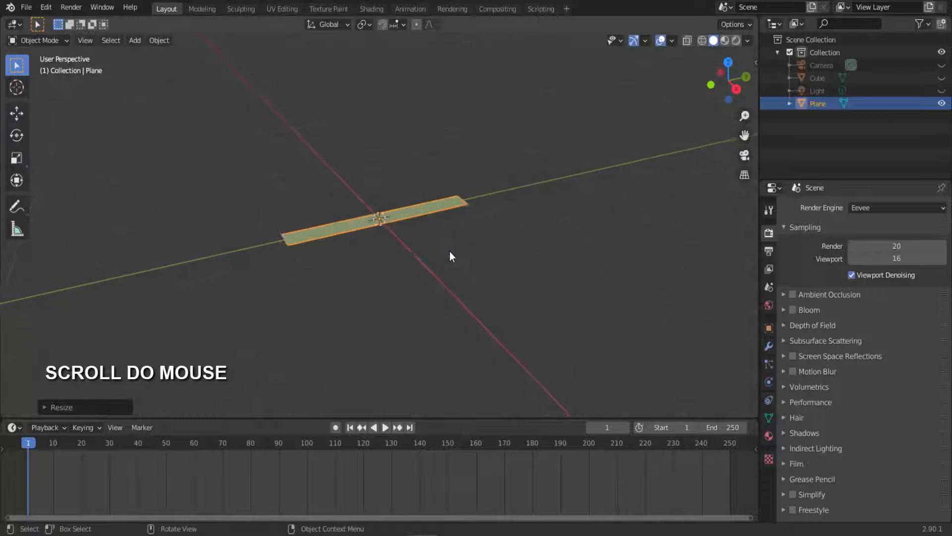
scroll(449, 251, "up", 2)
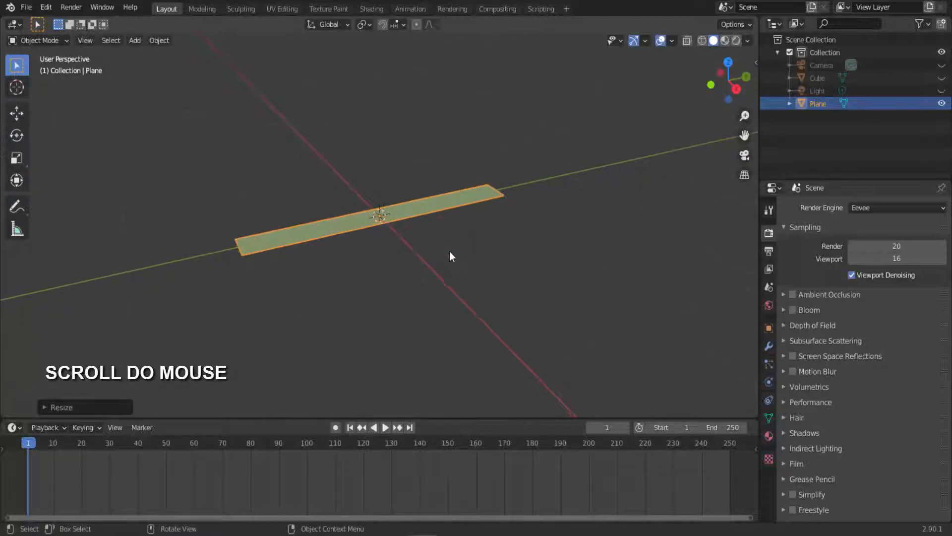
- In Edit Mode with wireframe shading, add two loop cuts across the strip and slide them about 0.37 toward its negative Y end
left_click(50, 41)
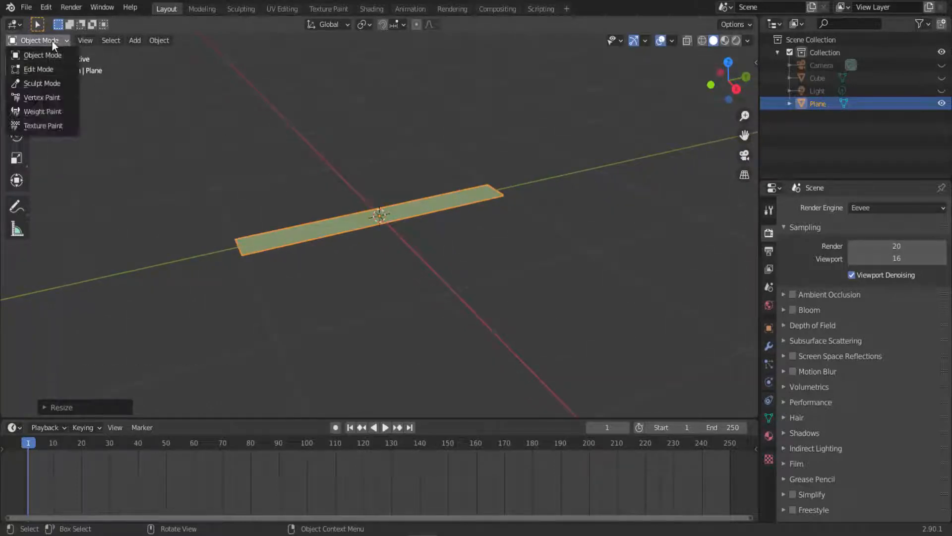
left_click(50, 69)
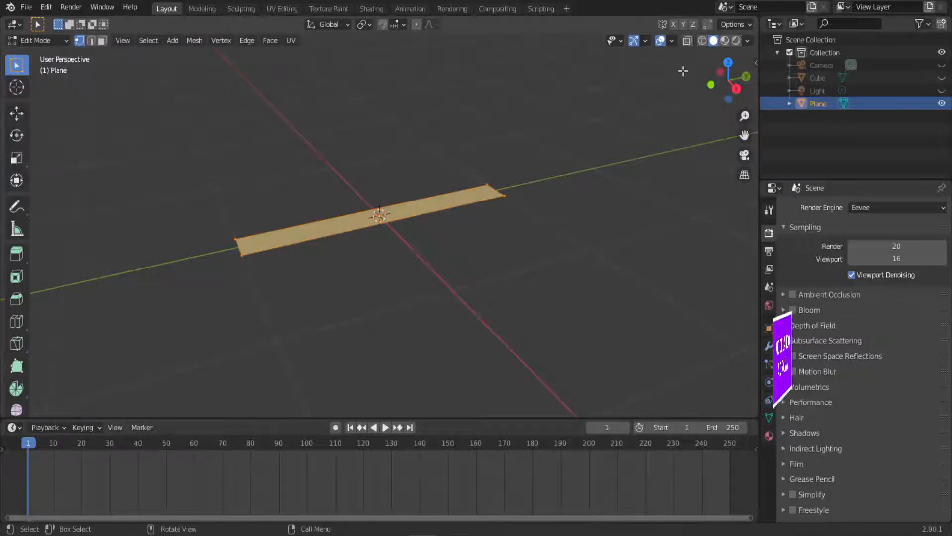
left_click(703, 41)
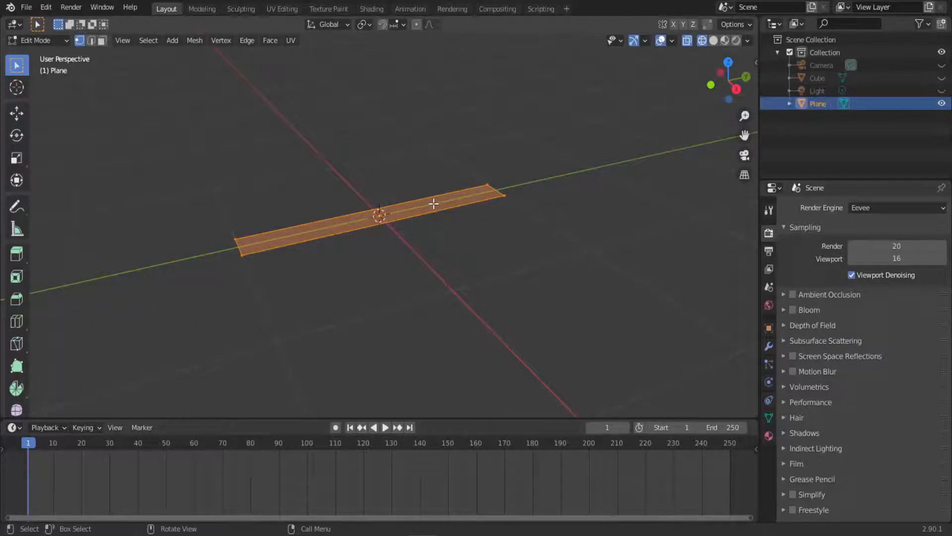
key("ctrl+r")
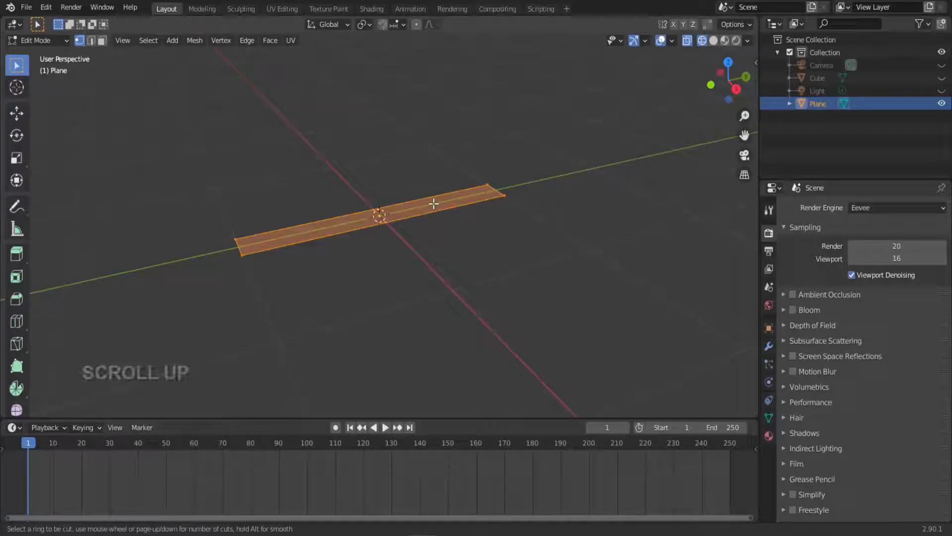
scroll(433, 203, "up", 1)
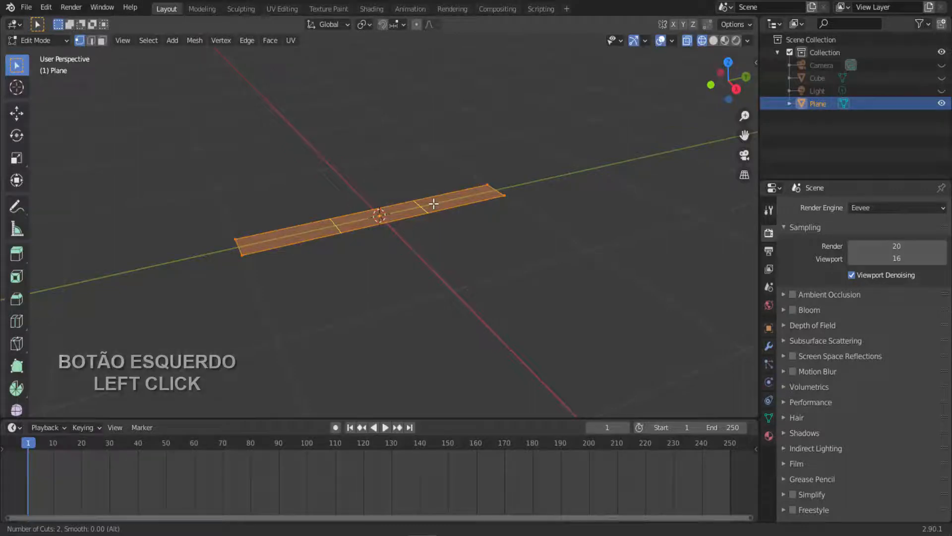
left_click(433, 204)
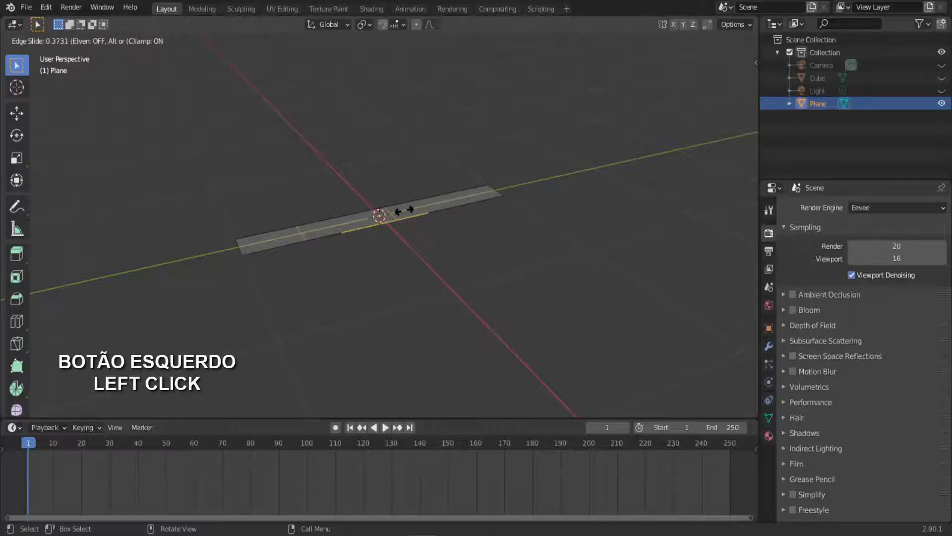
left_click(406, 214)
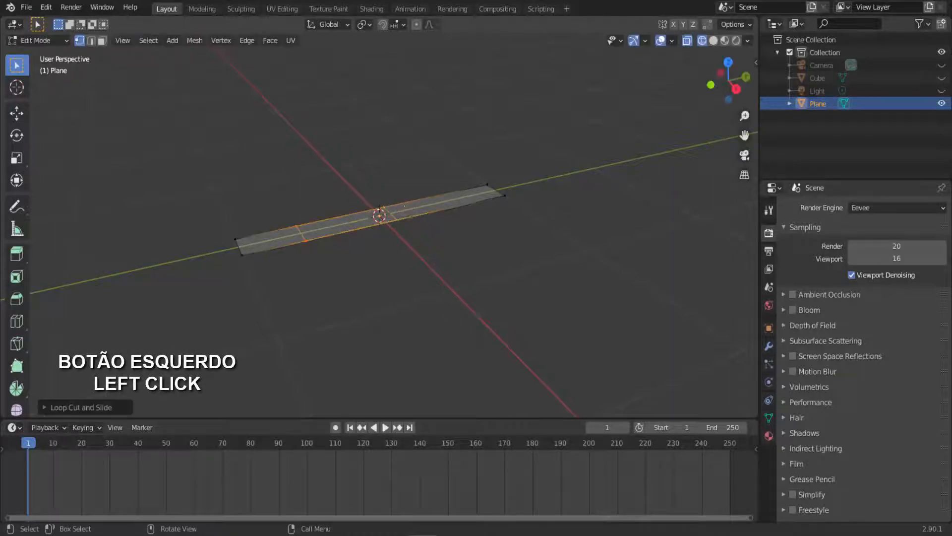
- Restore solid shading and merge the two vertices at the strip's positive Y end at their center to form a pointed tip
left_click(481, 259)
middle_click_drag(468, 266, 476, 289)
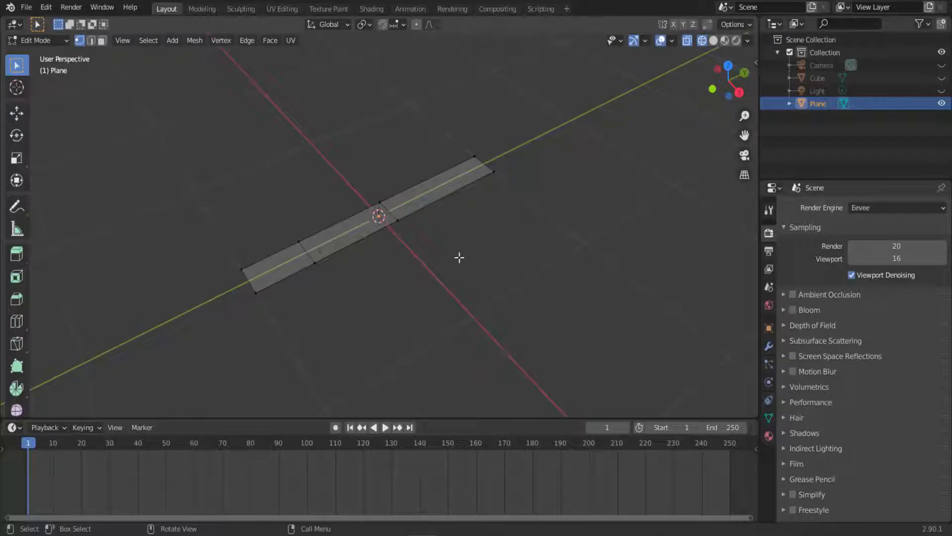
left_click(715, 40)
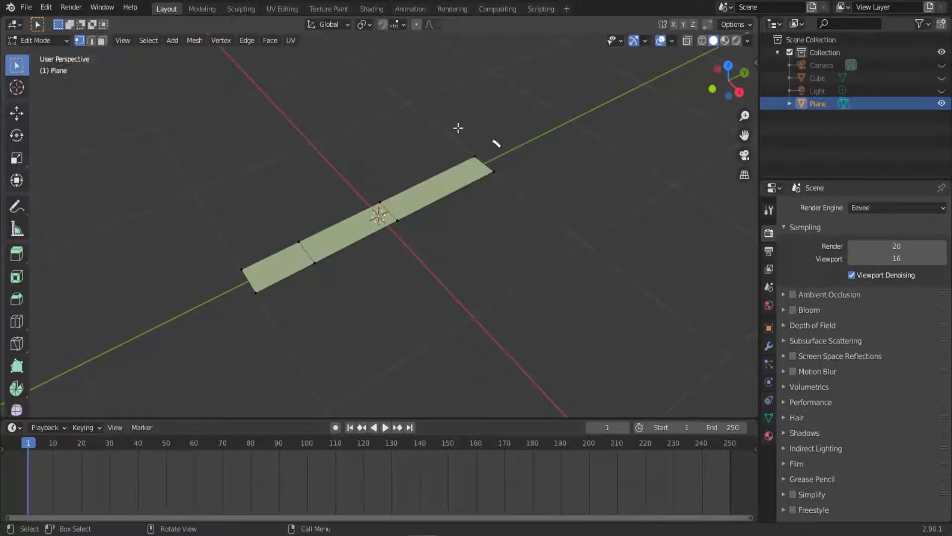
left_click_drag(473, 151, 503, 181)
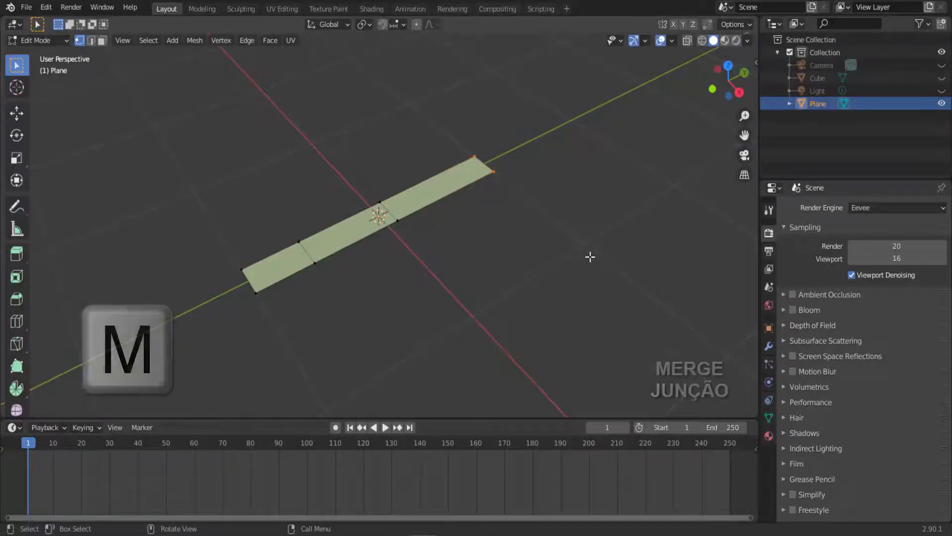
key("m")
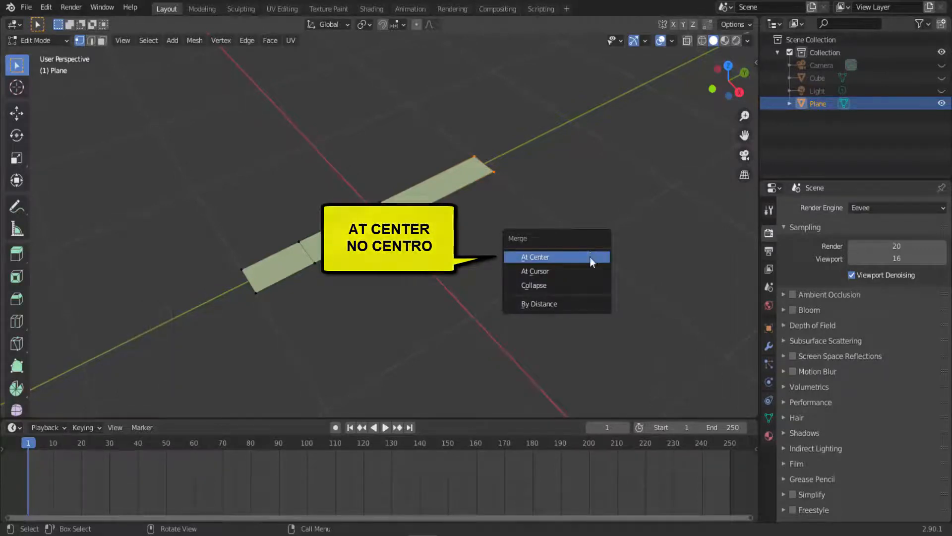
left_click(591, 257)
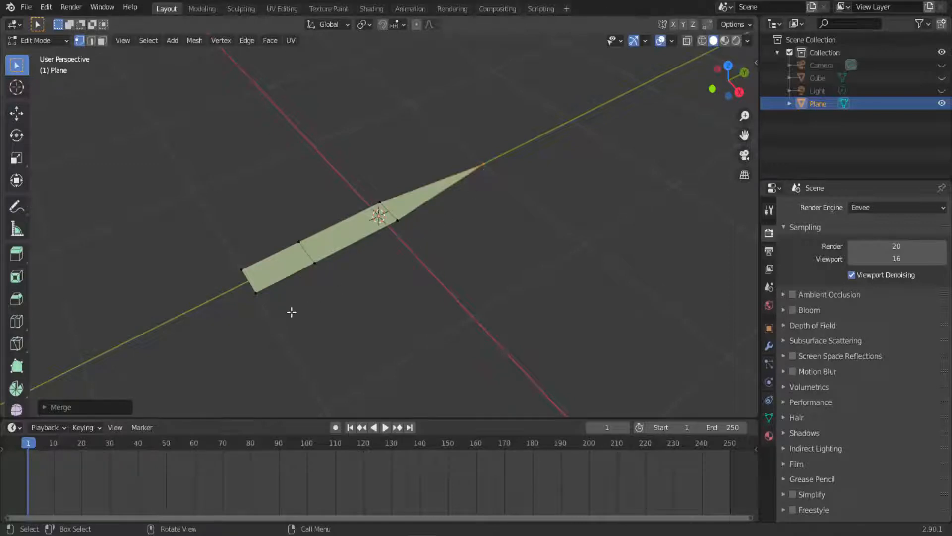
- Select the two vertices at the strip's blunt end and scale them to about 0.47 to narrow the base
key("alt+a")
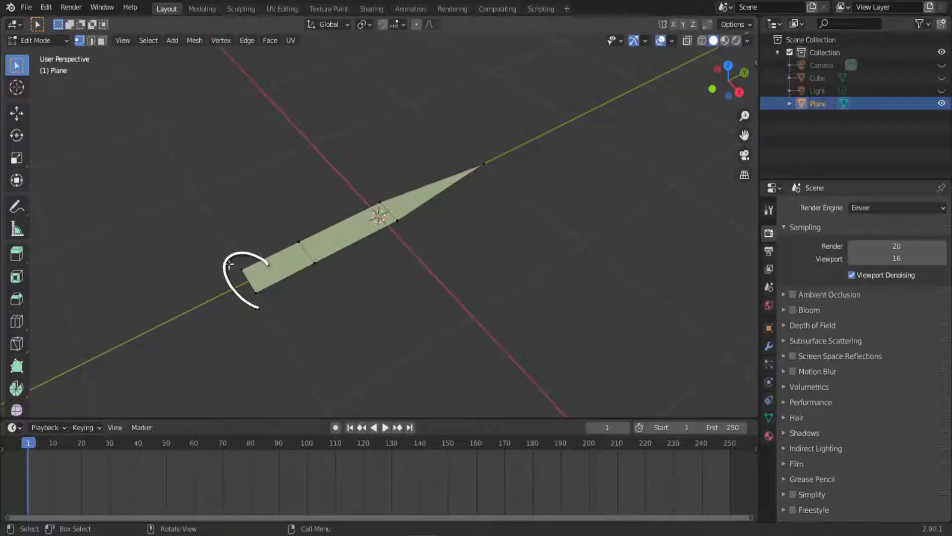
left_click_drag(229, 262, 259, 302)
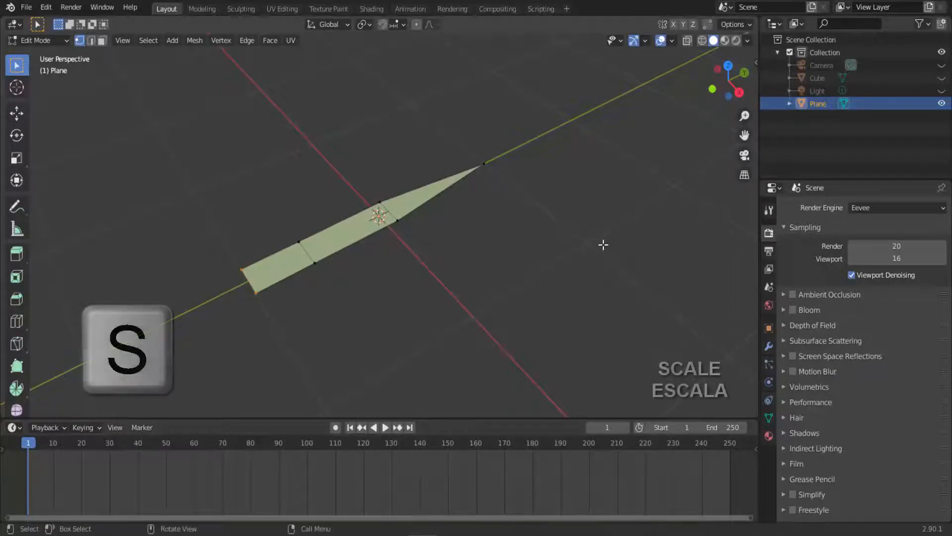
key("s")
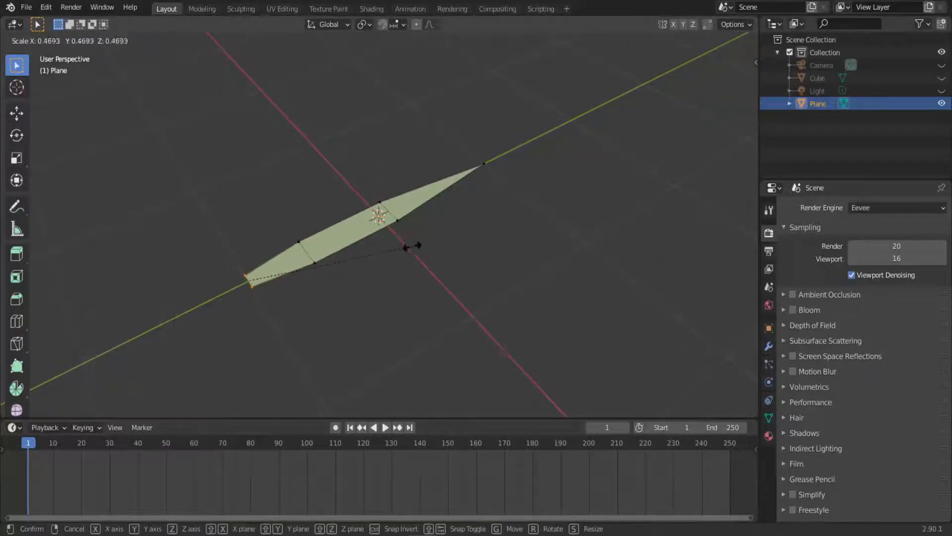
left_click(411, 246)
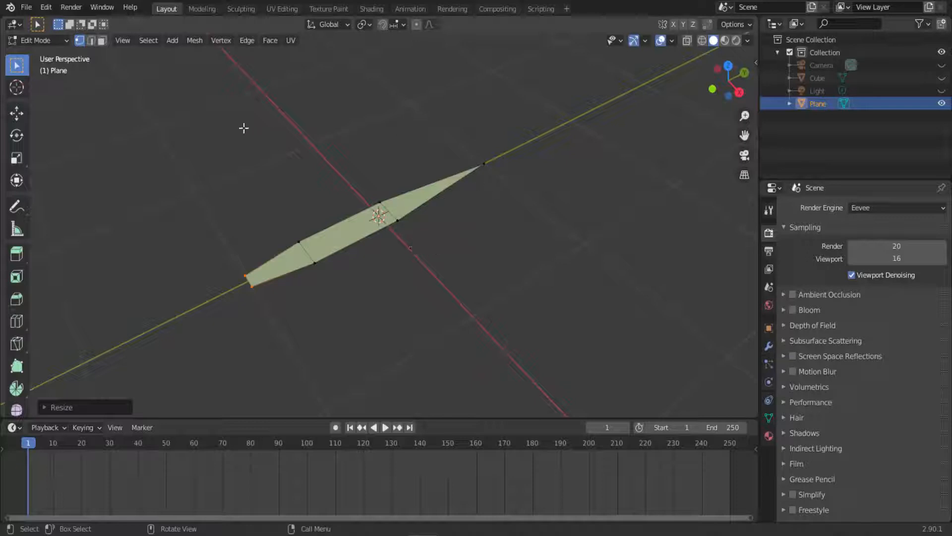
- Move the pointed tip vertex upward along the Z axis
left_click(18, 113)
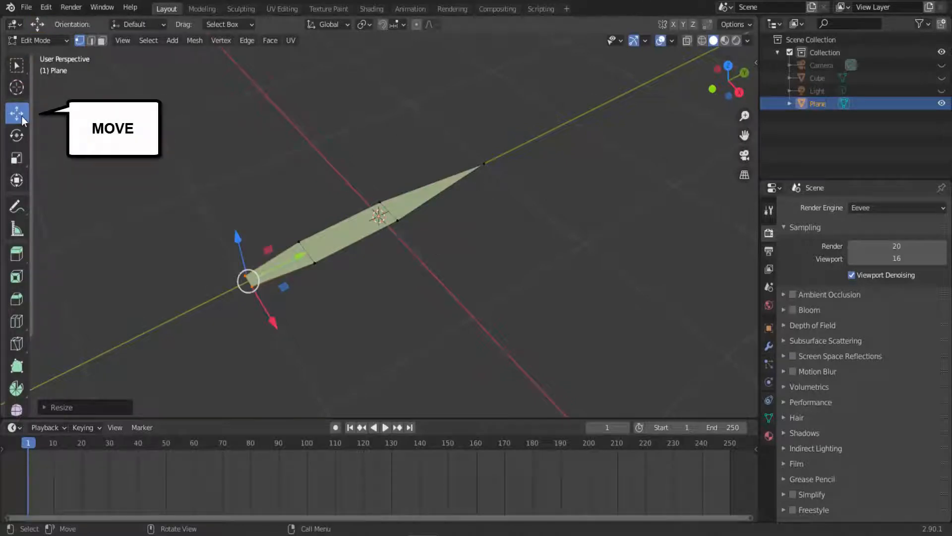
left_click(484, 163)
left_click_drag(491, 110, 483, 77)
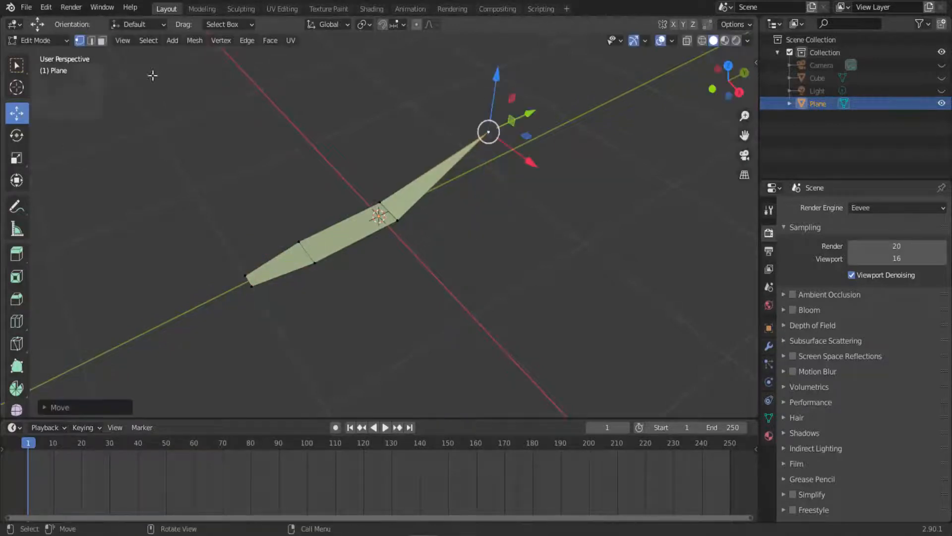
- Use edge selection to raise the cross edge nearest the narrow base along the Z axis
left_click(92, 40)
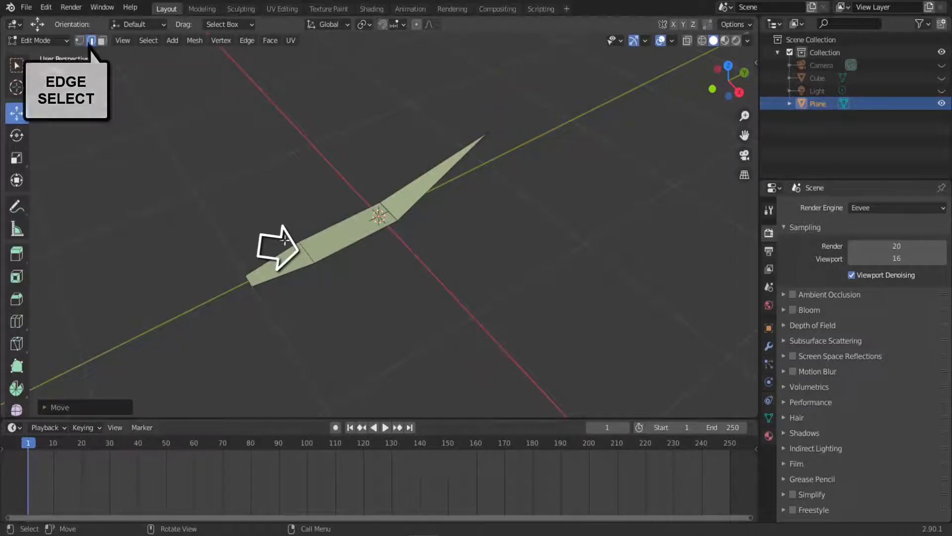
left_click(307, 253)
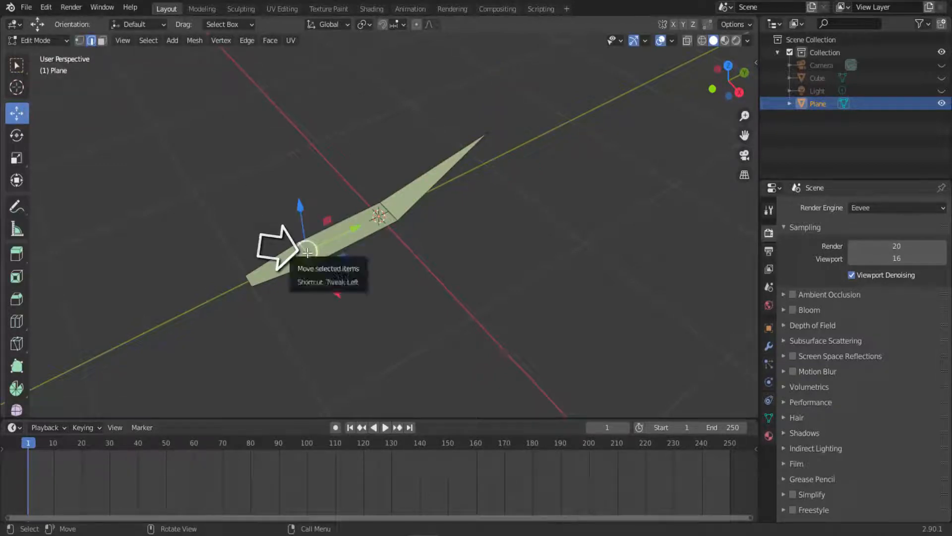
mouse_move(301, 207)
left_mouse_down()
mouse_move(302, 190)
mouse_move(312, 197)
left_mouse_up()
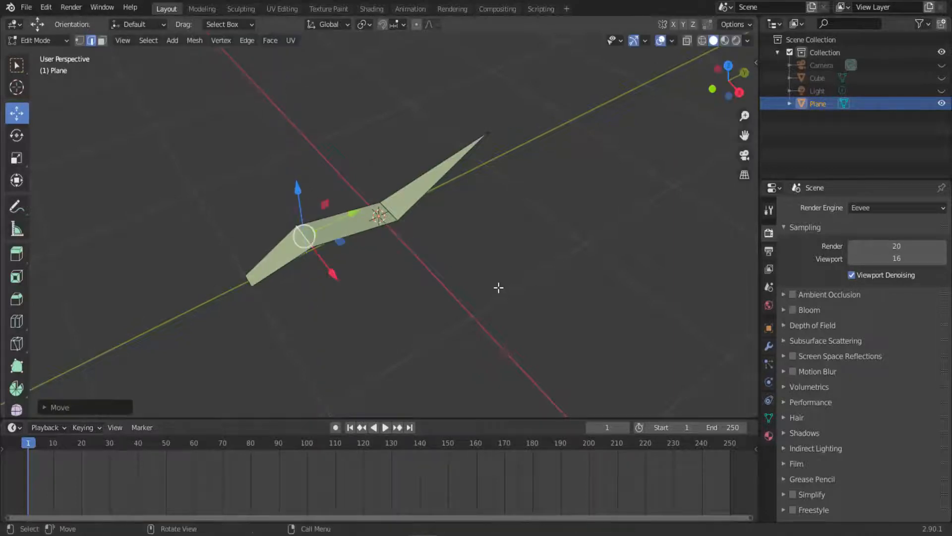
middle_click_drag(499, 287, 474, 267)
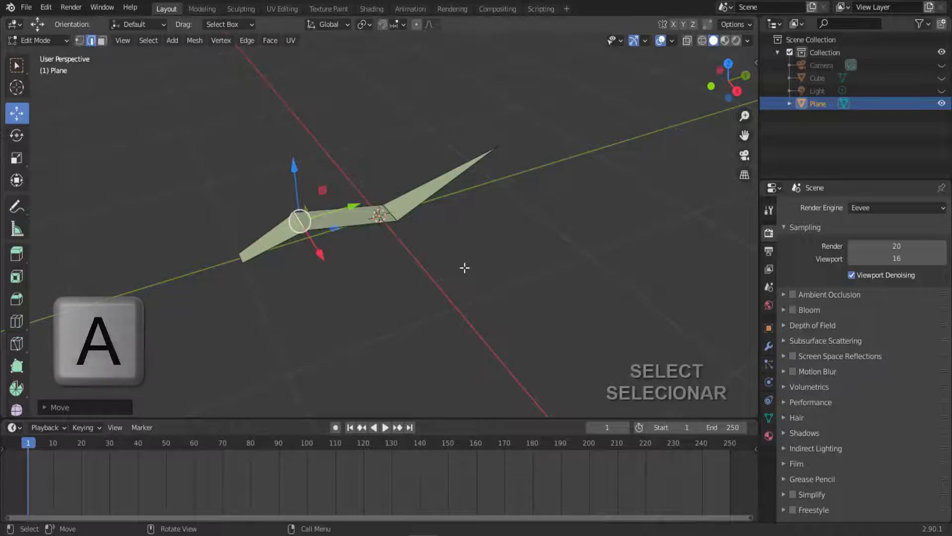
- Move the whole mesh along Y until its narrow base sits at the origin, and return to Object Mode
key("a")
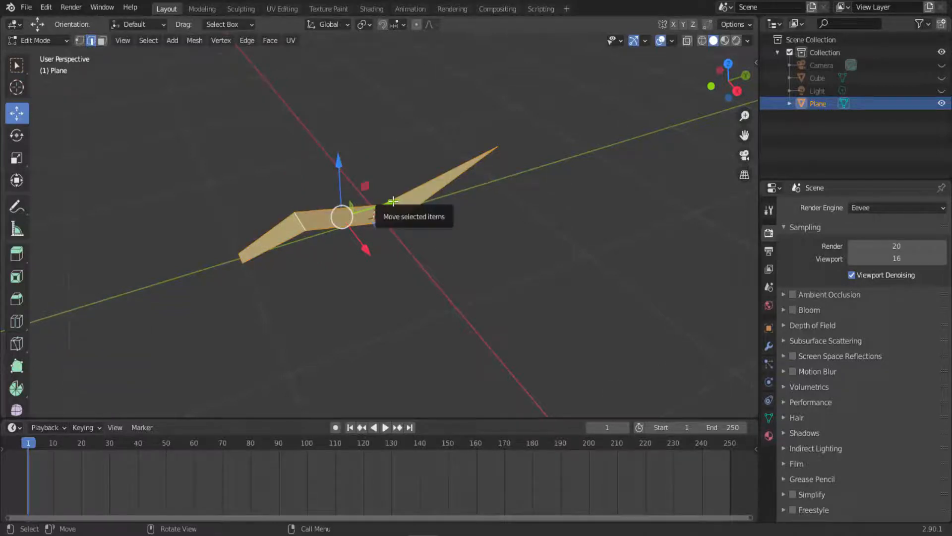
left_click_drag(392, 201, 527, 198)
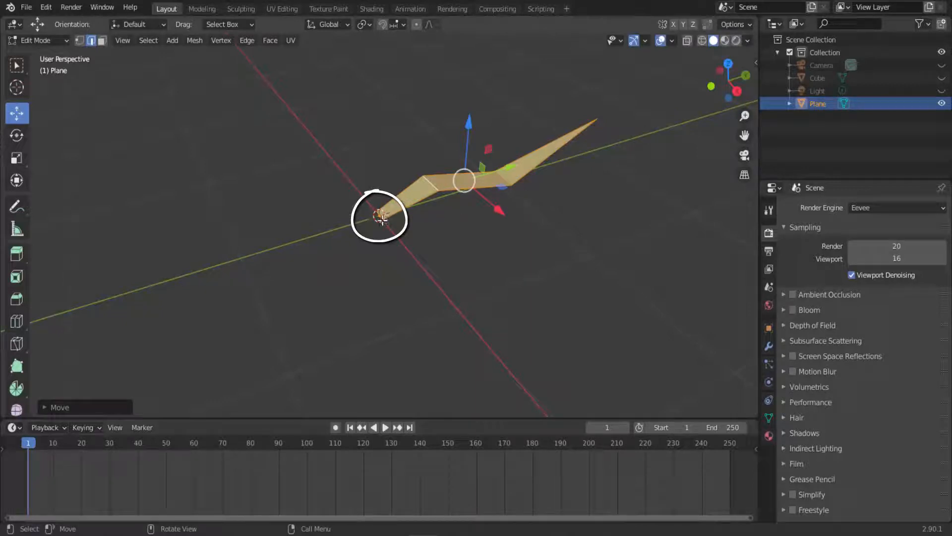
left_click(48, 41)
left_click(47, 49)
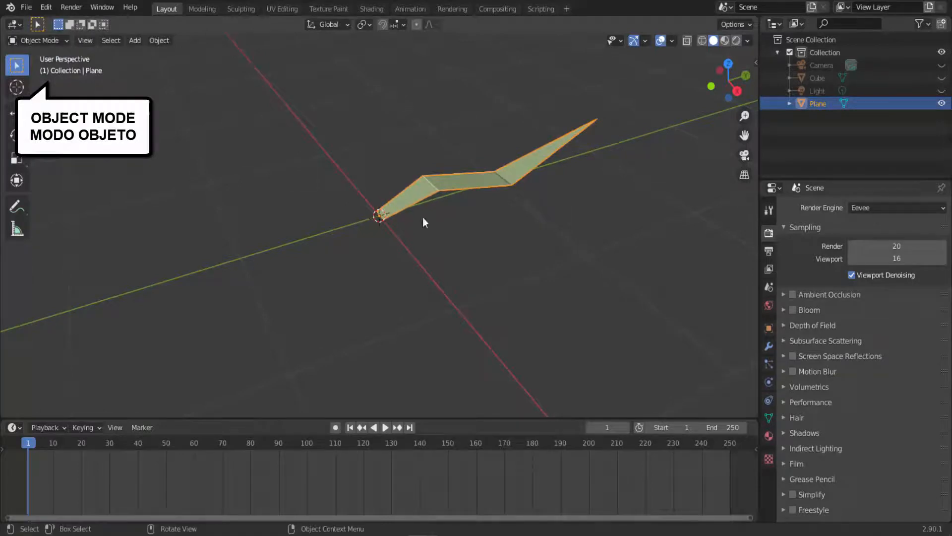
- Add an Array modifier to the blade
middle_click_drag(495, 264, 559, 255)
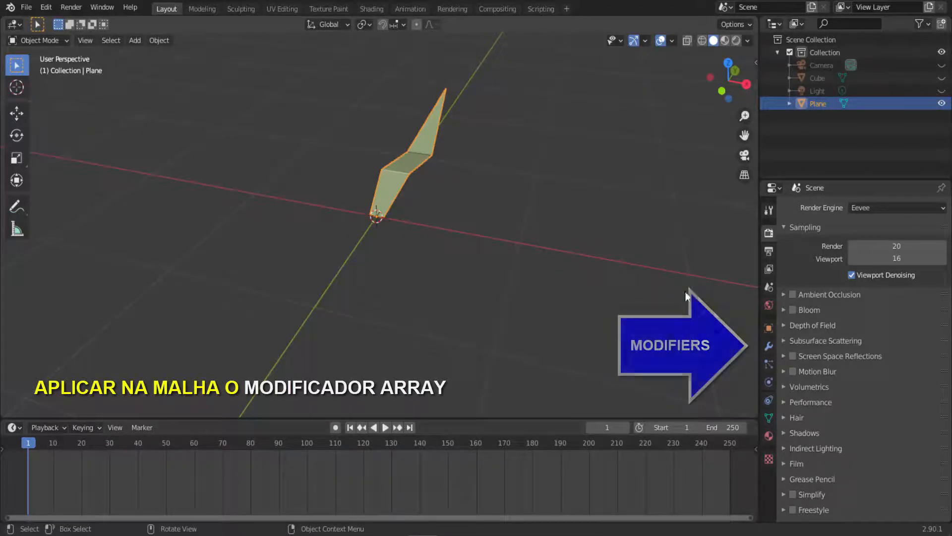
left_click(769, 346)
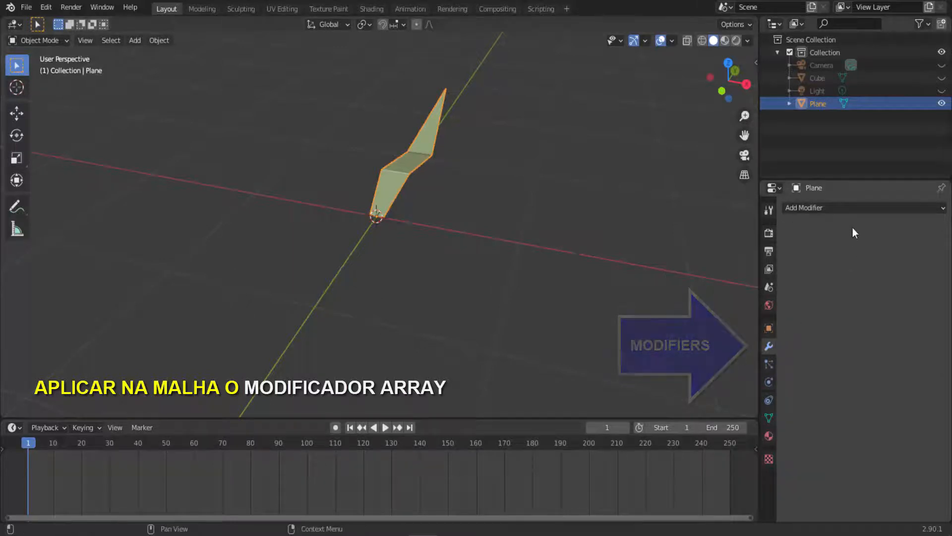
left_click(836, 207)
left_click(712, 236)
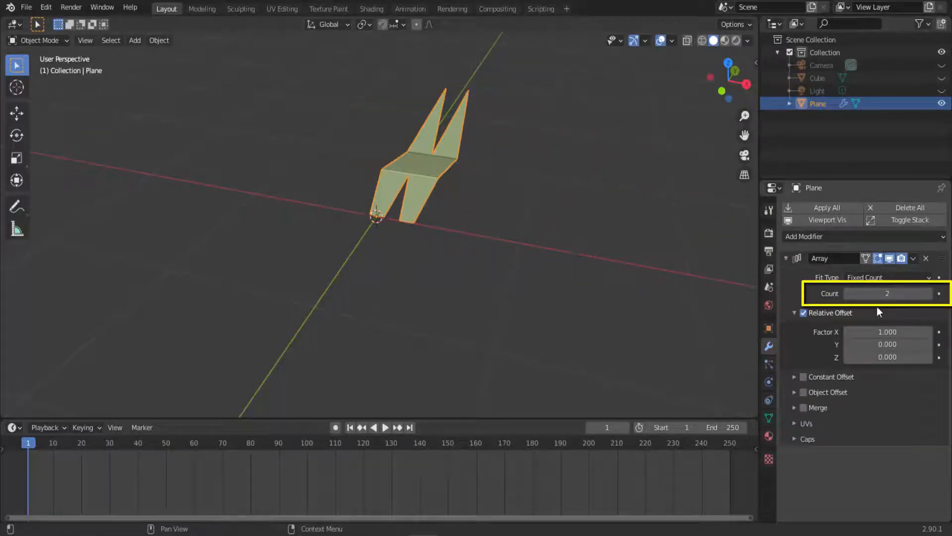
- Set the Array modifier's count to 6 and its relative offset factor X to 1.3
left_click_drag(892, 294, 908, 293)
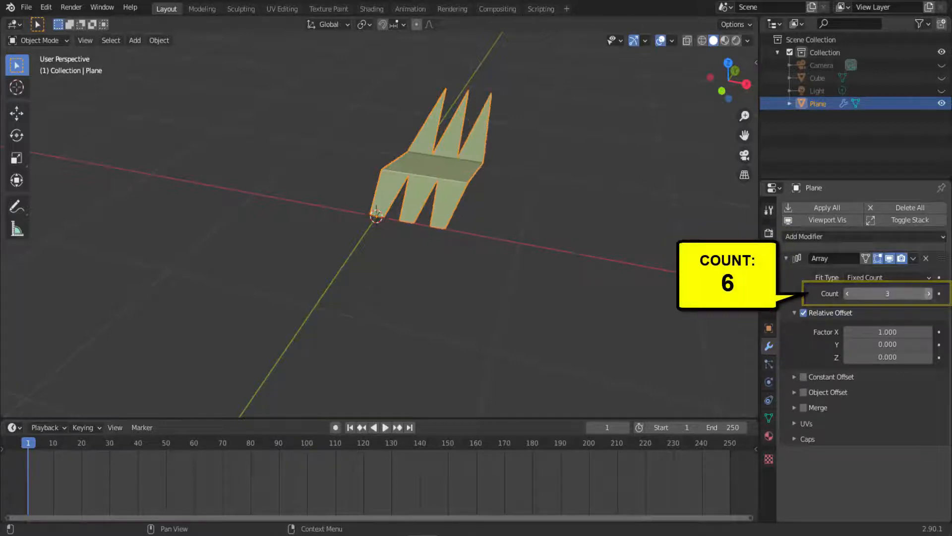
left_click(929, 294)
left_click(928, 293)
left_click(928, 294)
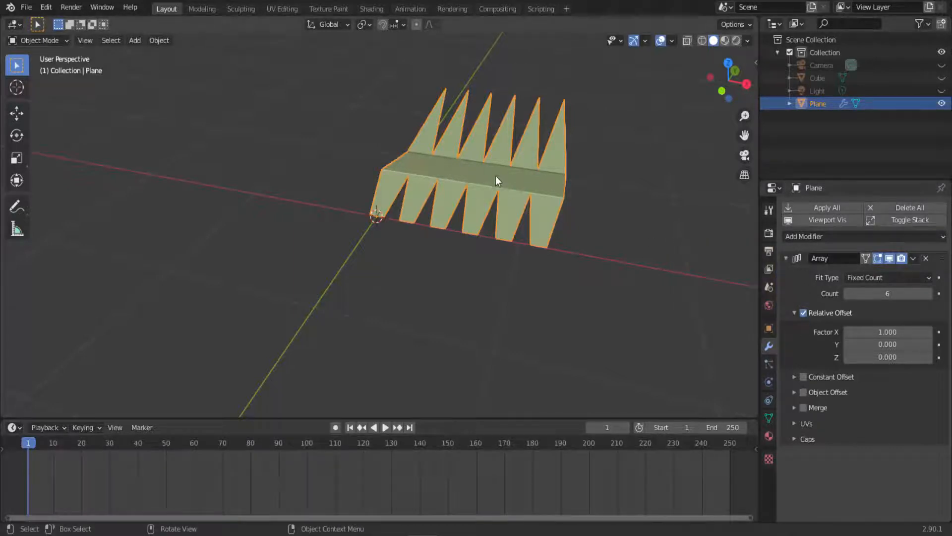
left_click(887, 332)
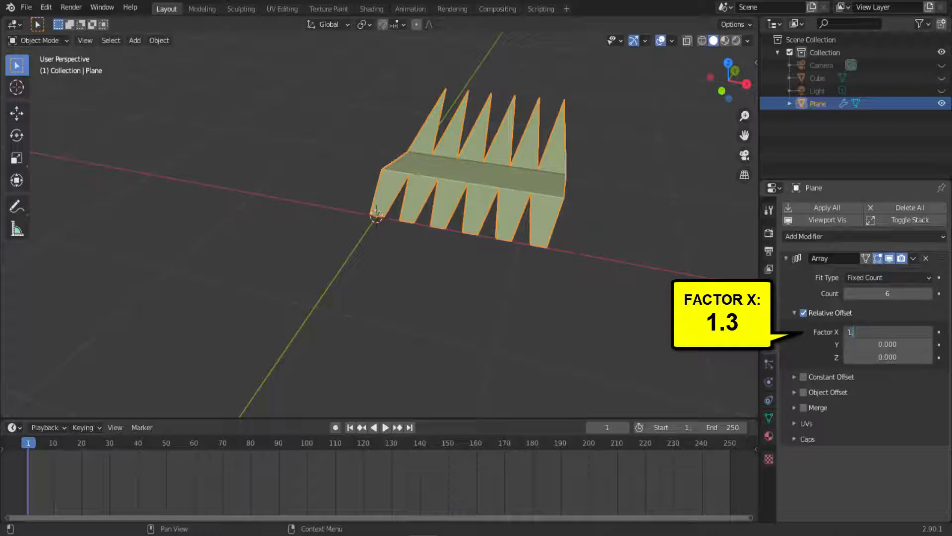
key("Return")
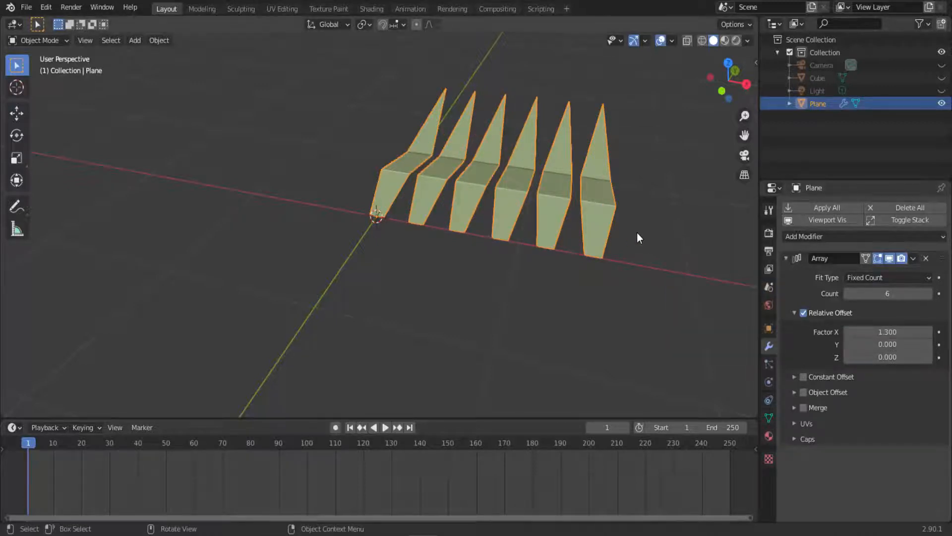
- Add a second Array modifier to the blade with a count of 6 and a relative offset factor X of 0
middle_click_drag(663, 243, 654, 226)
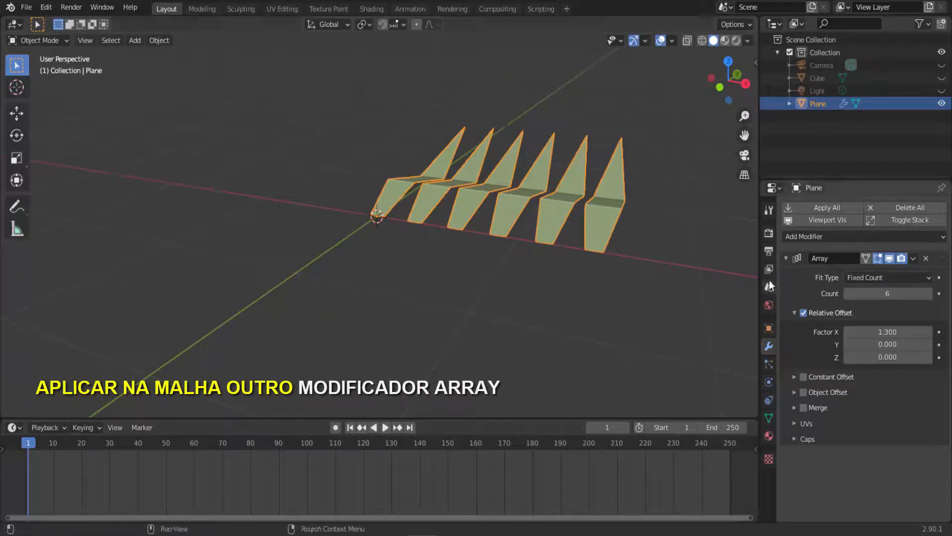
left_click(831, 236)
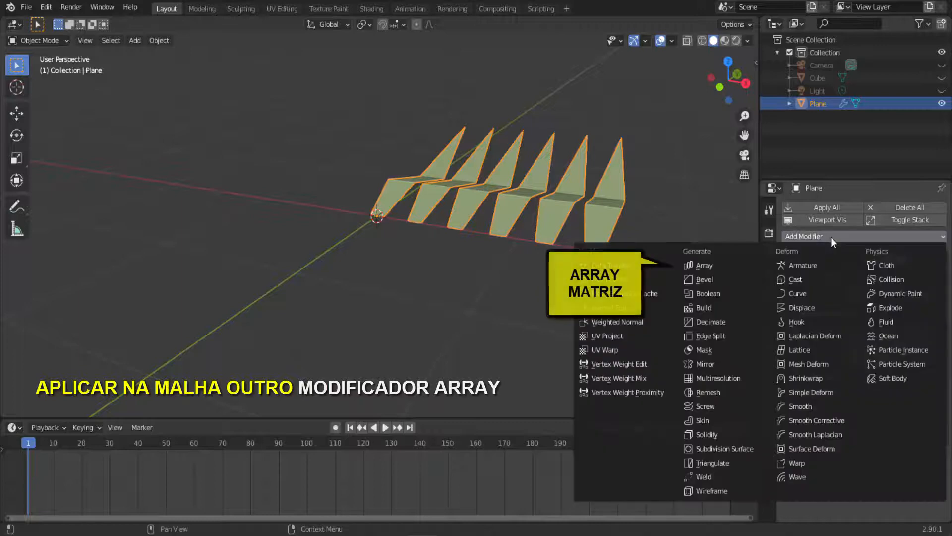
left_click(710, 266)
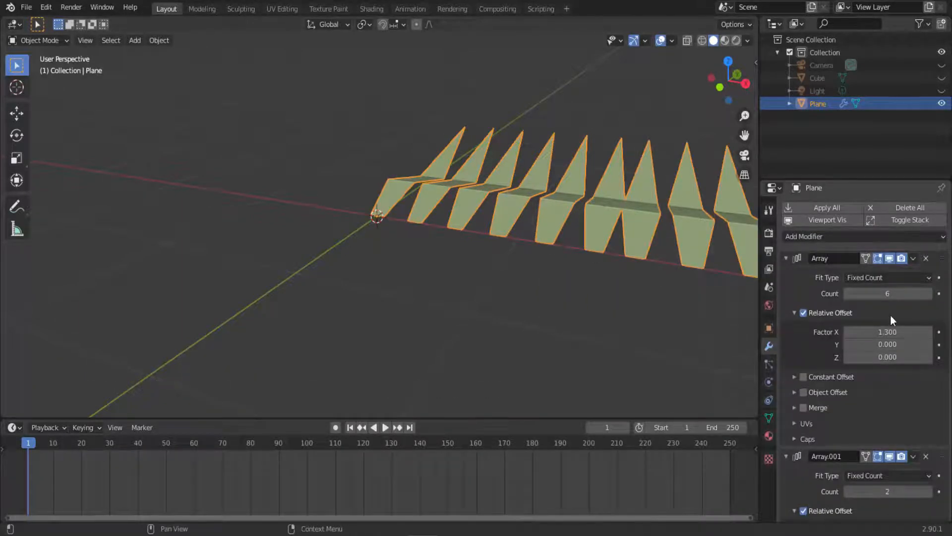
scroll(876, 399, "down", 5)
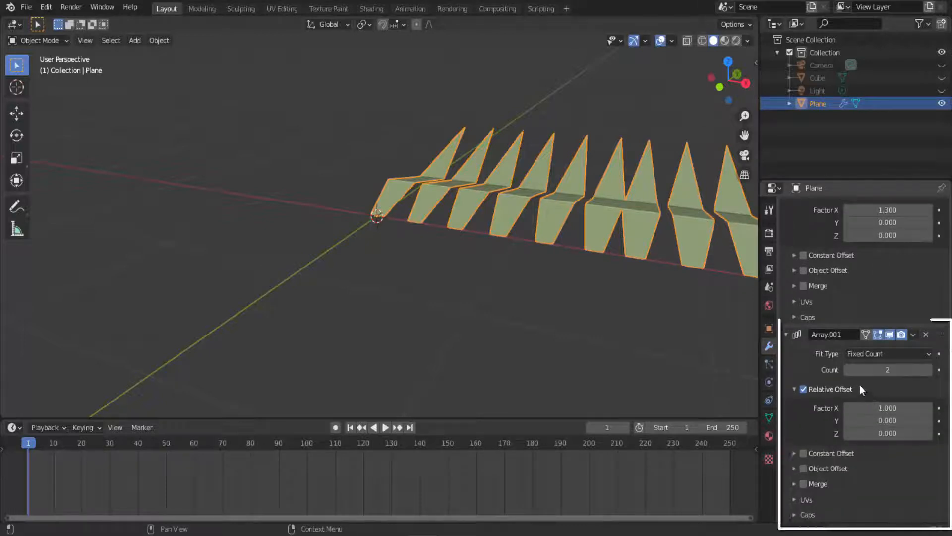
left_click(887, 370)
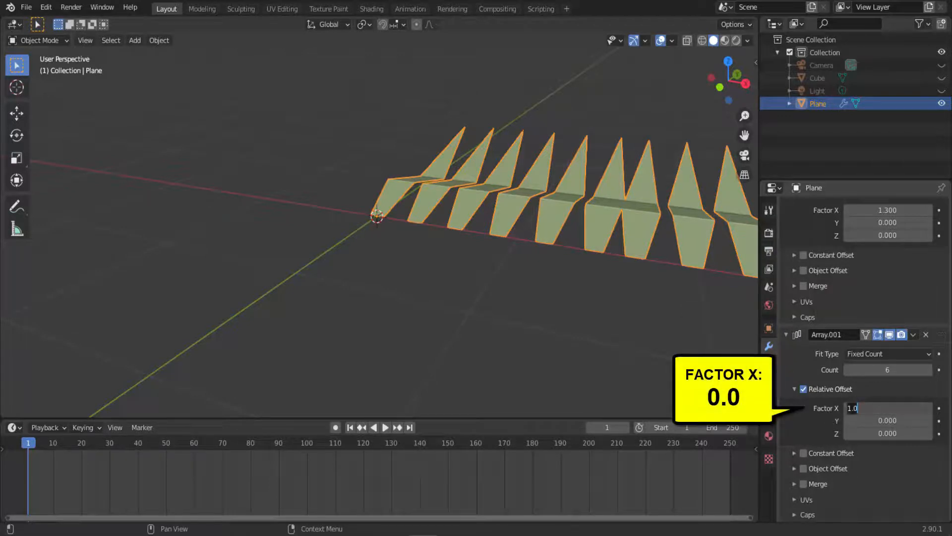
key("Return")
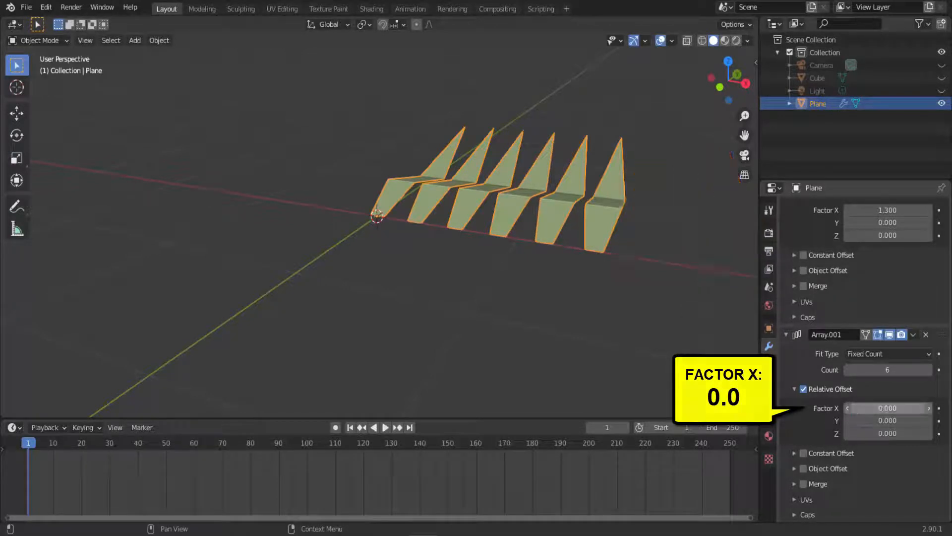
- Set the second Array modifier's relative offset factor Z to 0.95
left_click_drag(889, 433, 921, 433)
left_click(889, 433)
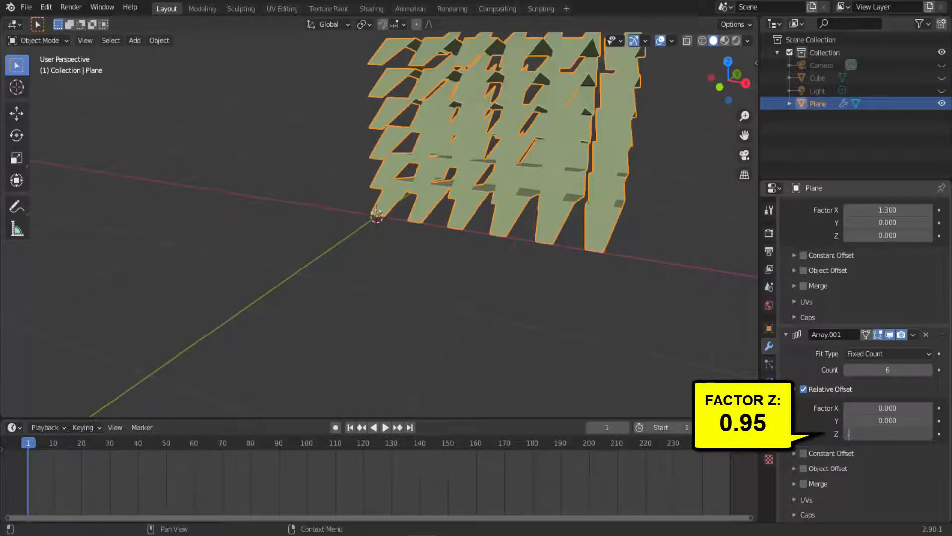
type(".95")
key("Return")
- Rotate the arrayed blades 90° about the global X axis
middle_click_drag(620, 213, 550, 310)
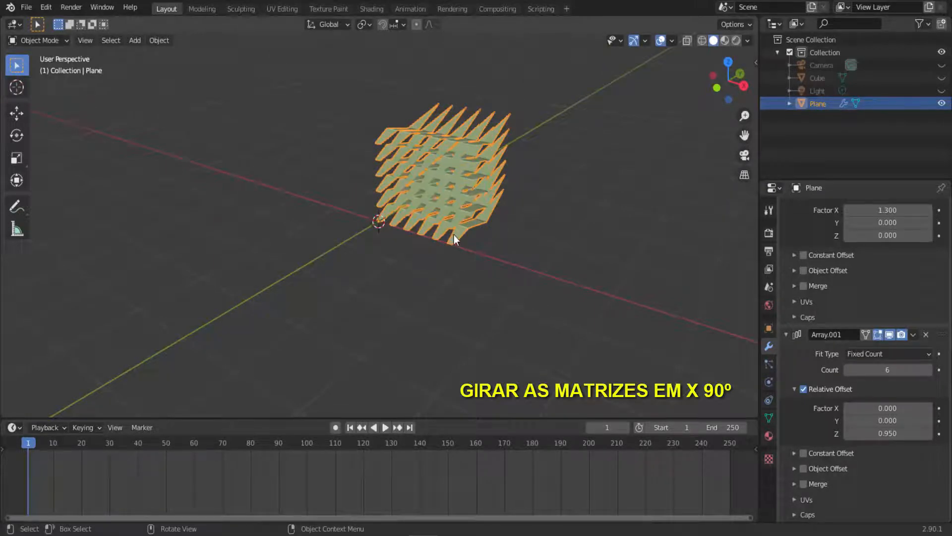
key("r")
key("x")
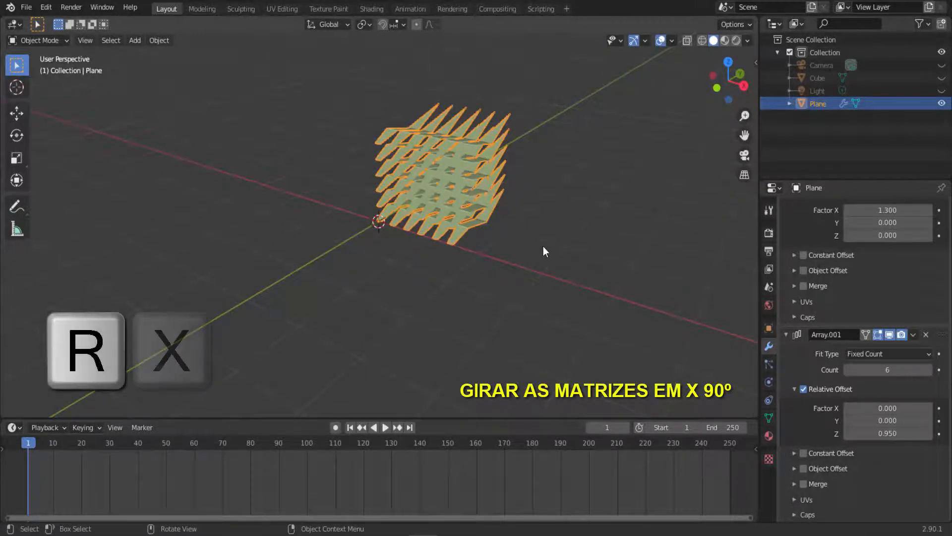
key("9")
key("0")
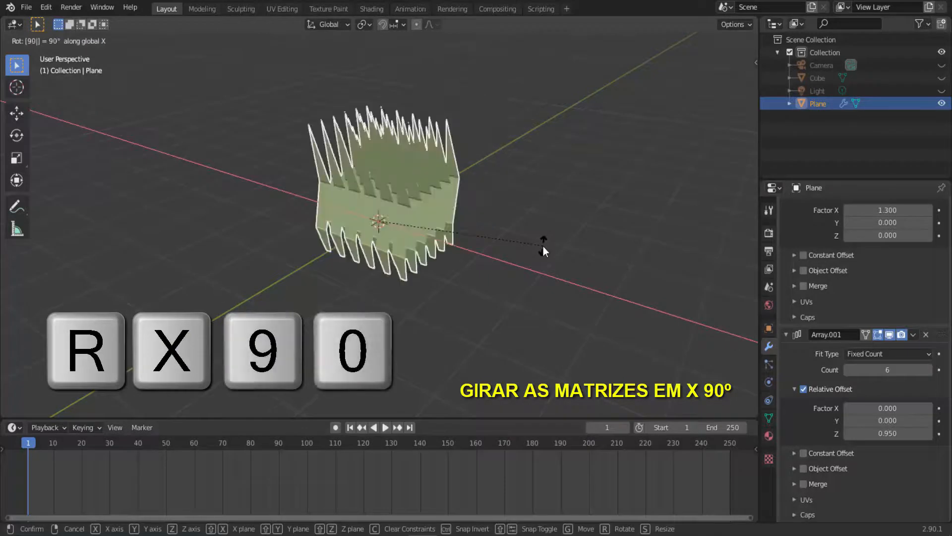
key("Return")
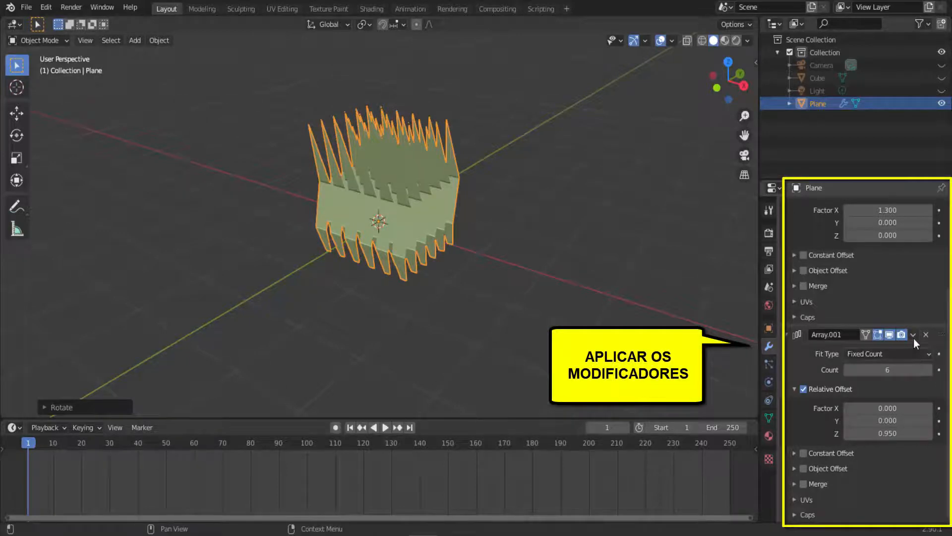
- Apply both Array modifiers to the blade mesh, starting with the first one
scroll(905, 296, "up", 5)
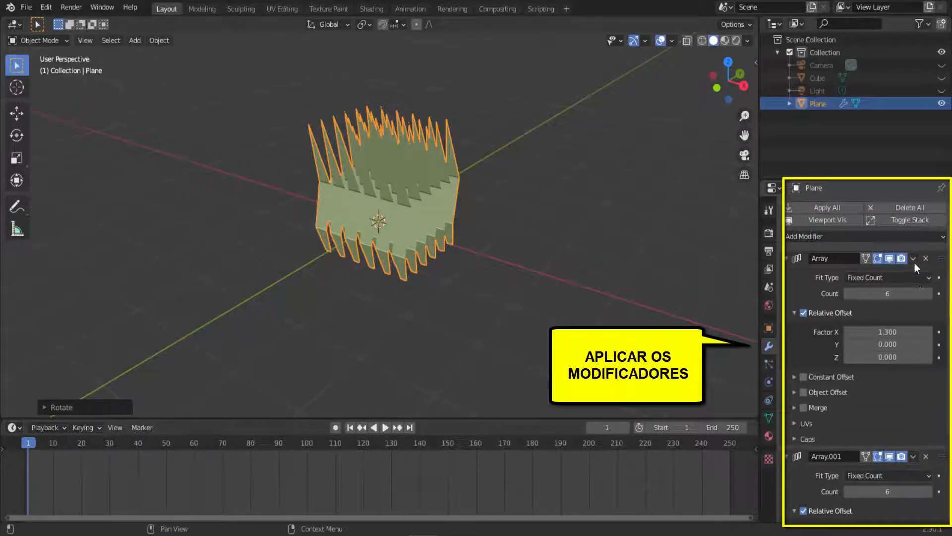
left_click(913, 258)
left_click(873, 272)
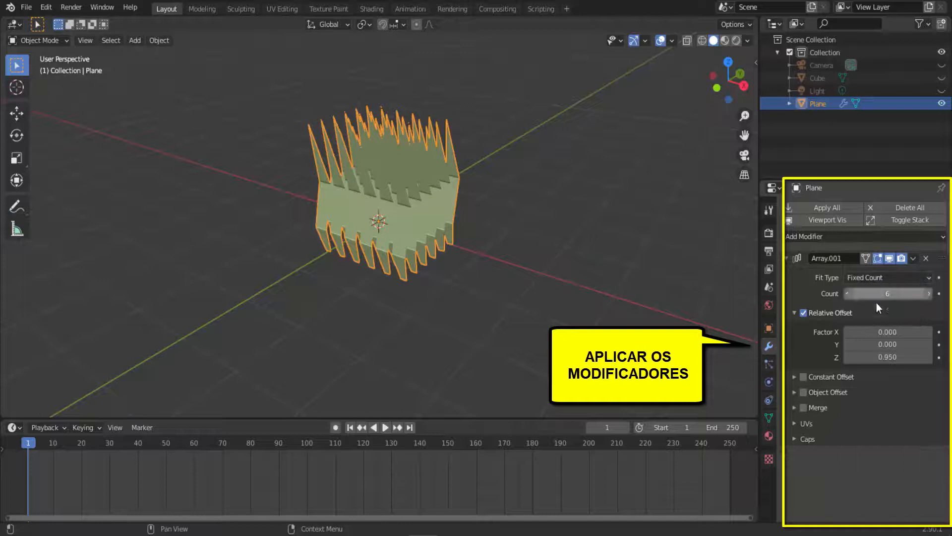
left_click(913, 258)
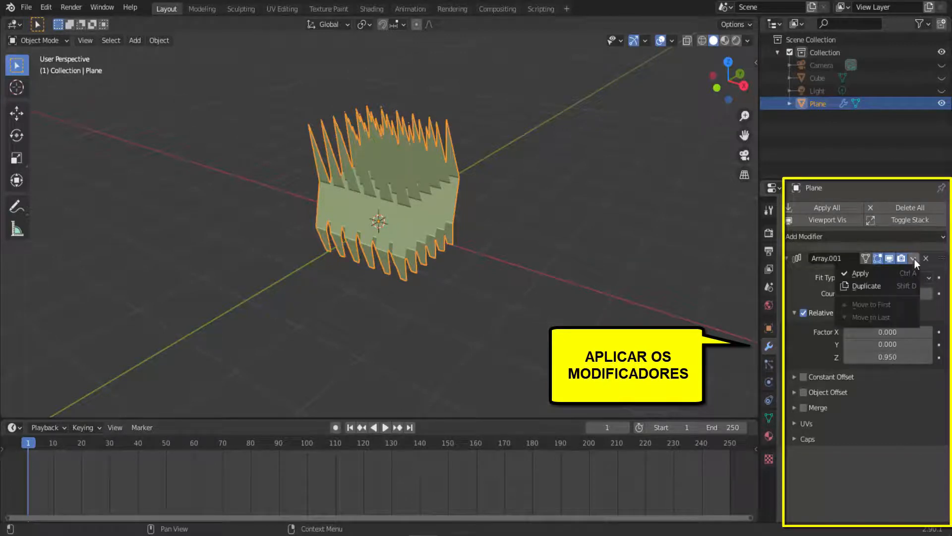
left_click(876, 272)
- Separate the blade mesh by loose parts in Edit Mode and return to Object Mode
scroll(484, 246, "up", 1)
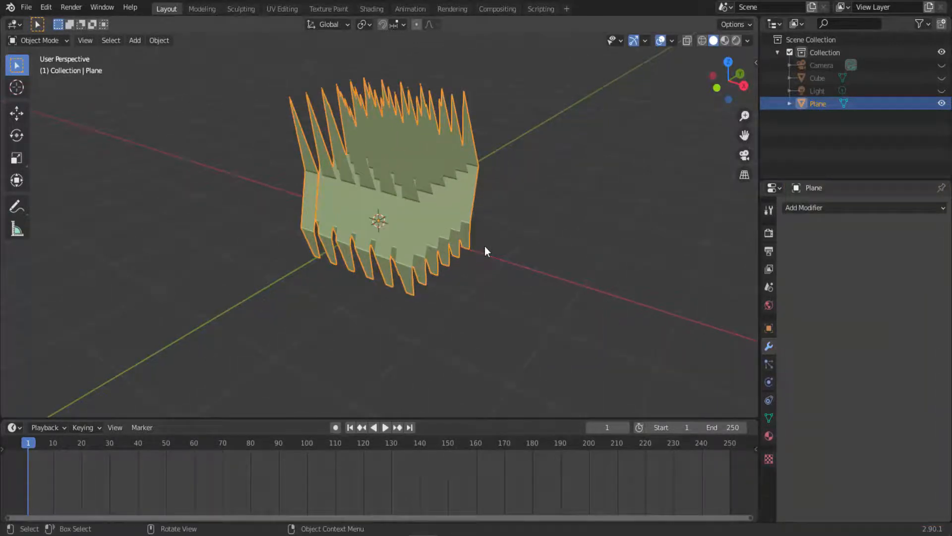
scroll(484, 246, "down", 1)
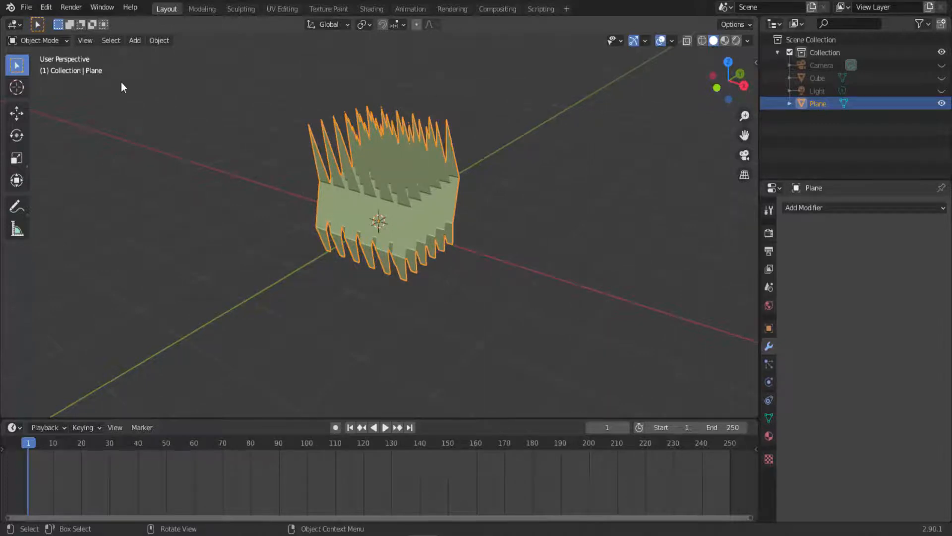
left_click(57, 42)
left_click(46, 69)
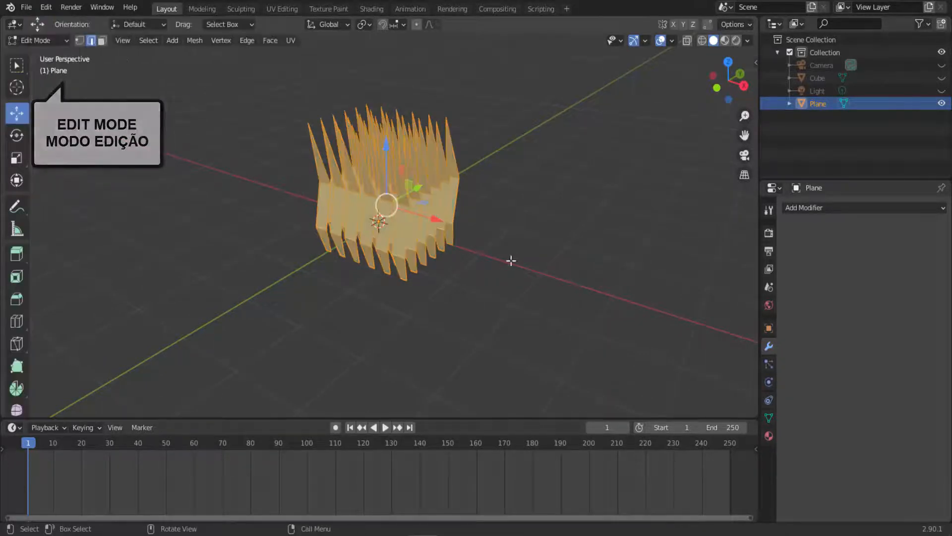
mouse_move(628, 239)
middle_mouse_down()
mouse_move(602, 243)
mouse_move(614, 241)
middle_mouse_up()
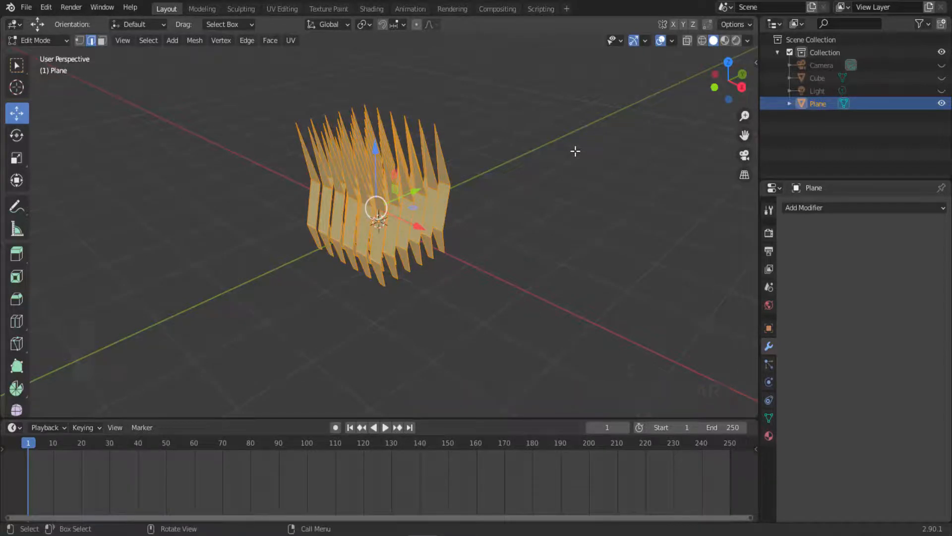
key("p")
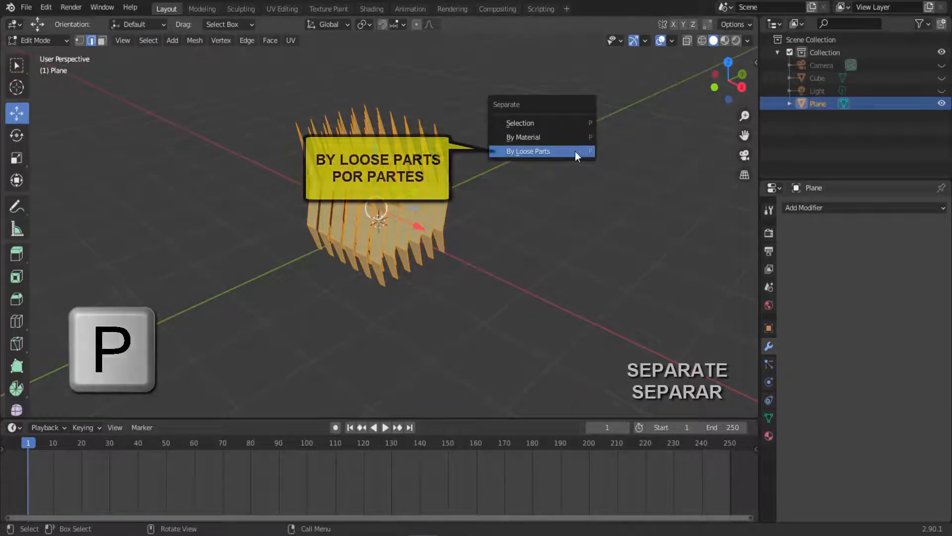
left_click(576, 151)
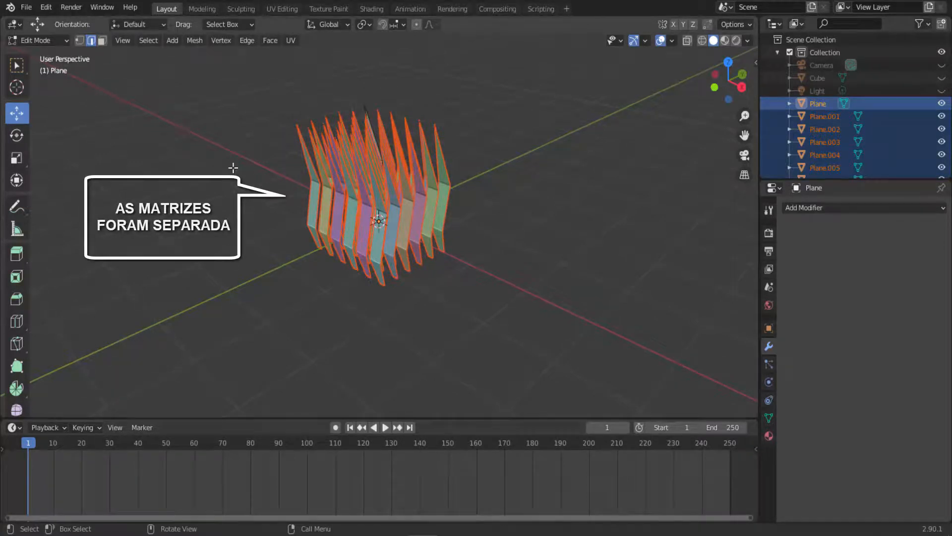
left_click(35, 39)
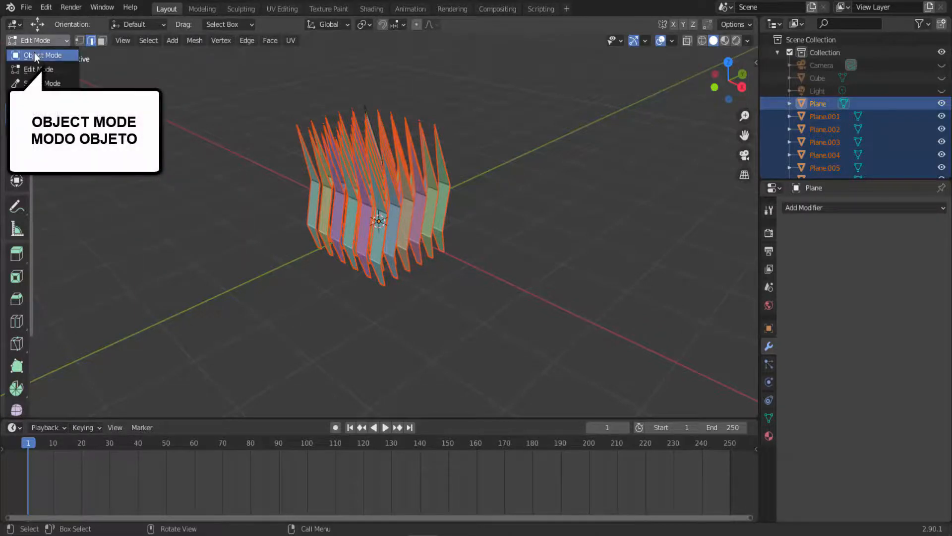
left_click(35, 54)
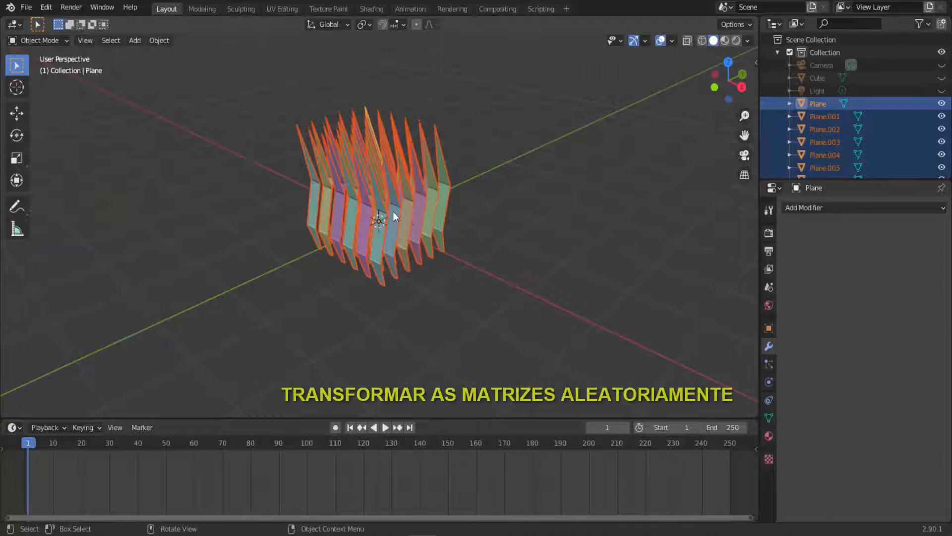
- Apply Randomize Transform to all the separated blades with a Z rotation of 21°
left_click(157, 41)
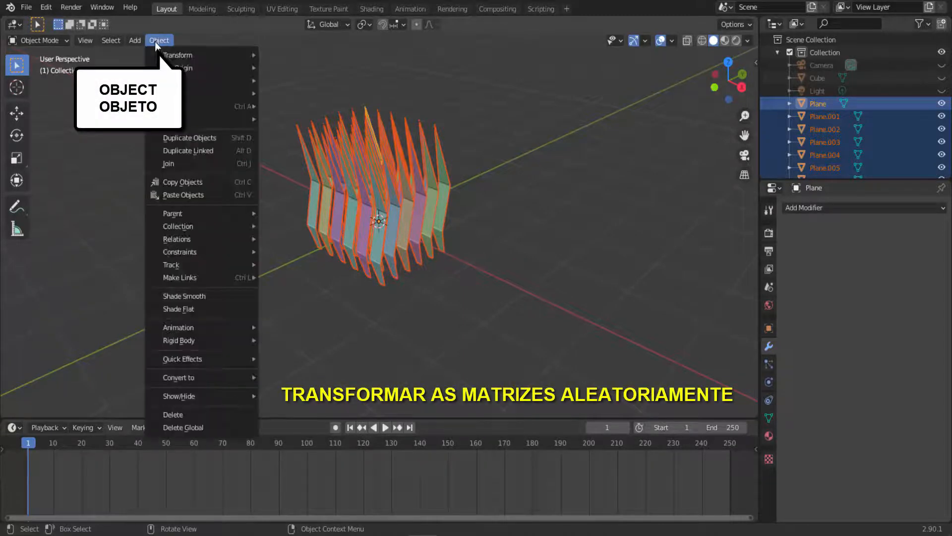
mouse_move(171, 55)
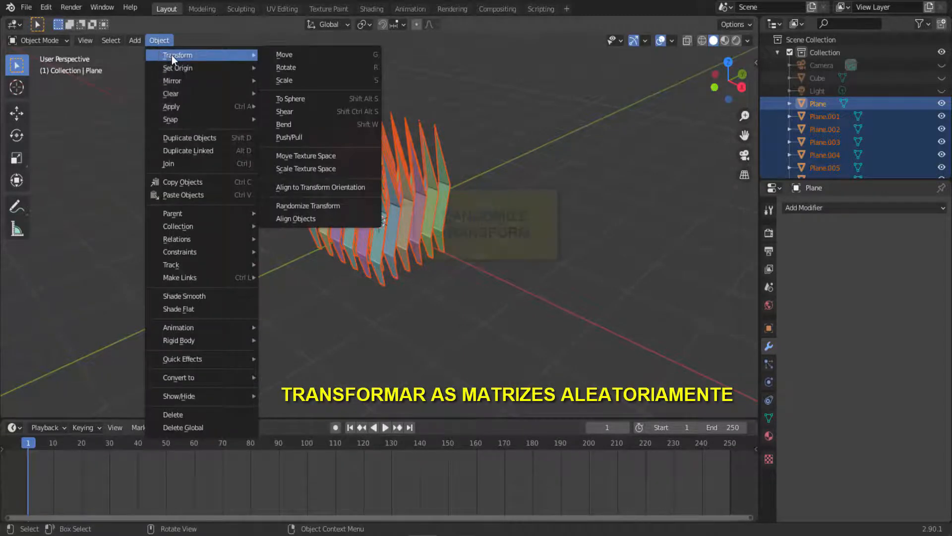
left_click(320, 204)
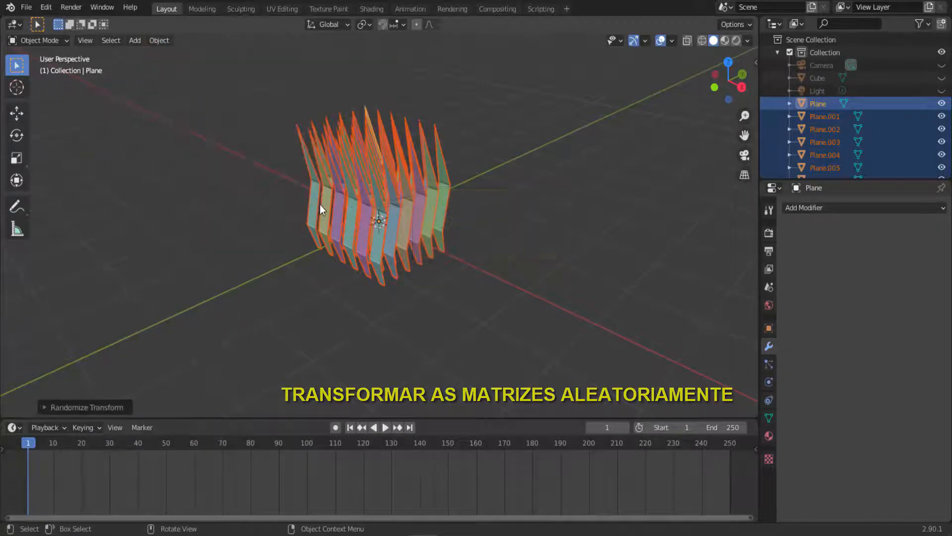
left_click(44, 406)
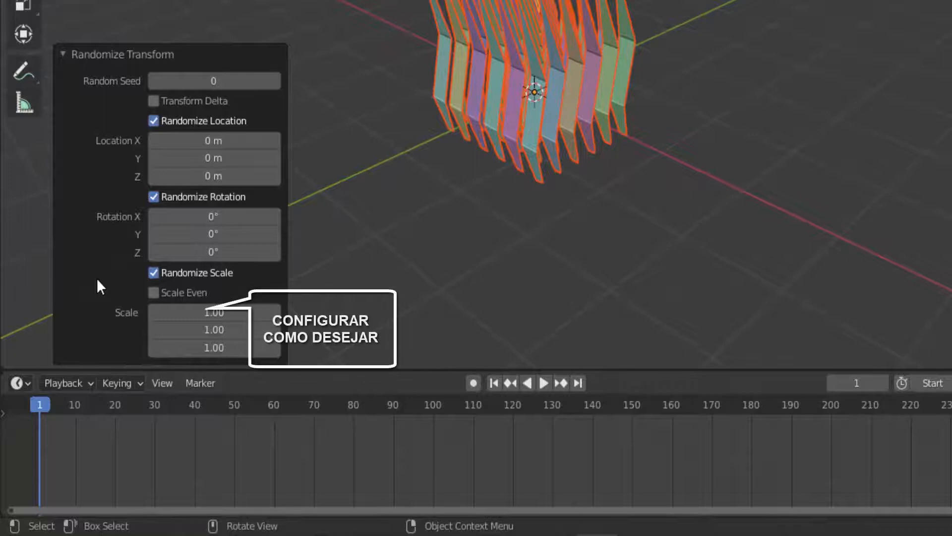
left_click_drag(213, 252, 216, 252)
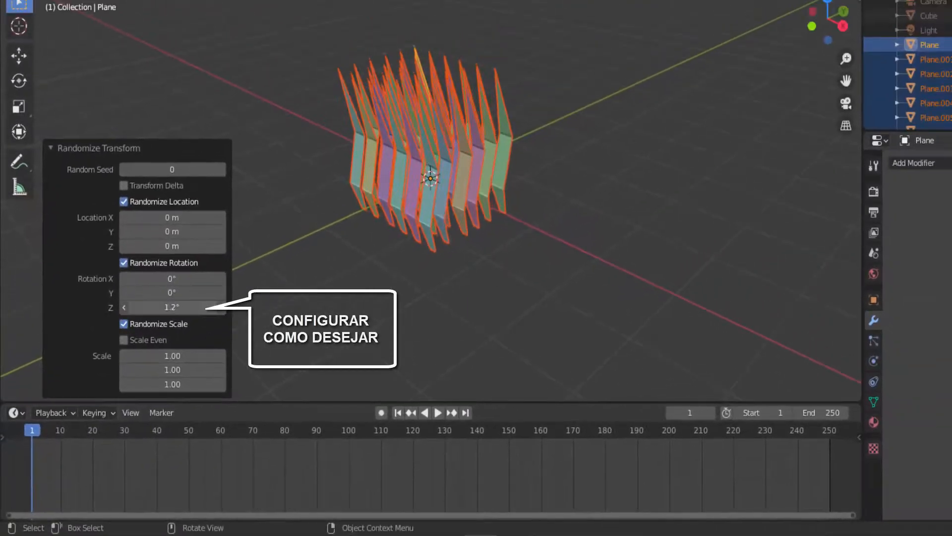
left_click_drag(172, 307, 209, 307)
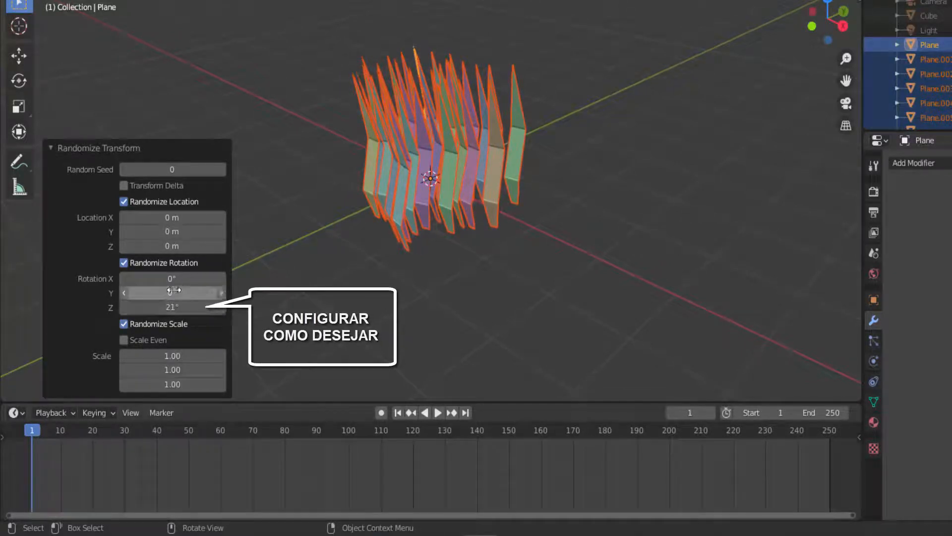
- Randomize the blades further with an X rotation of 4.5°, Y rotation of 8.7° and Y location of 0.09 m
mouse_move(171, 278)
left_mouse_down()
mouse_move(184, 278)
mouse_move(182, 292)
left_mouse_up()
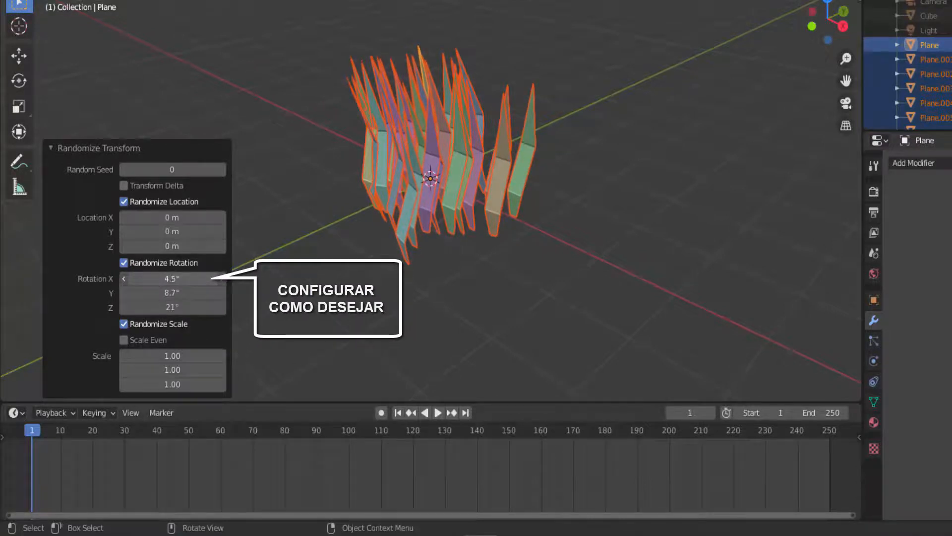
left_click_drag(172, 231, 177, 231)
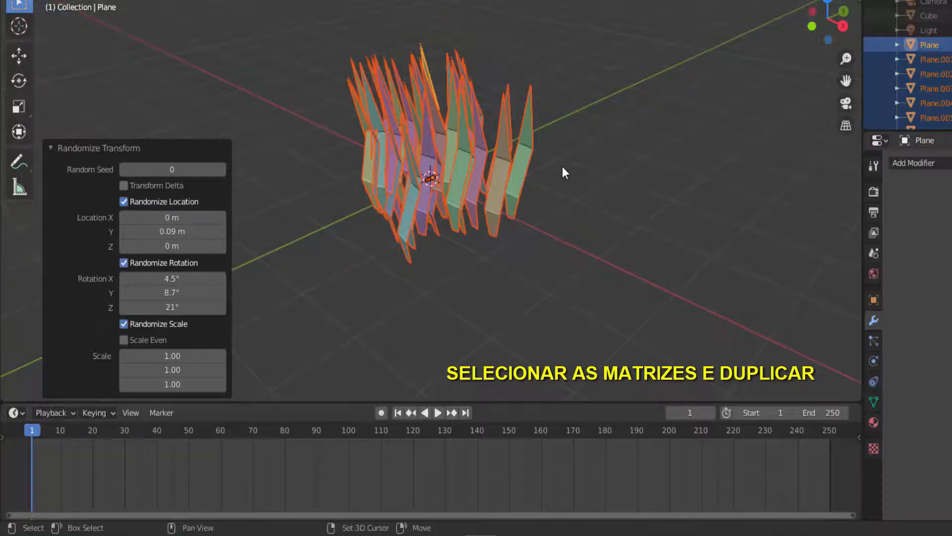
- Duplicate the whole selected clump and move the copy about 4.39 m along the global Y axis
key("shift+d")
key("y")
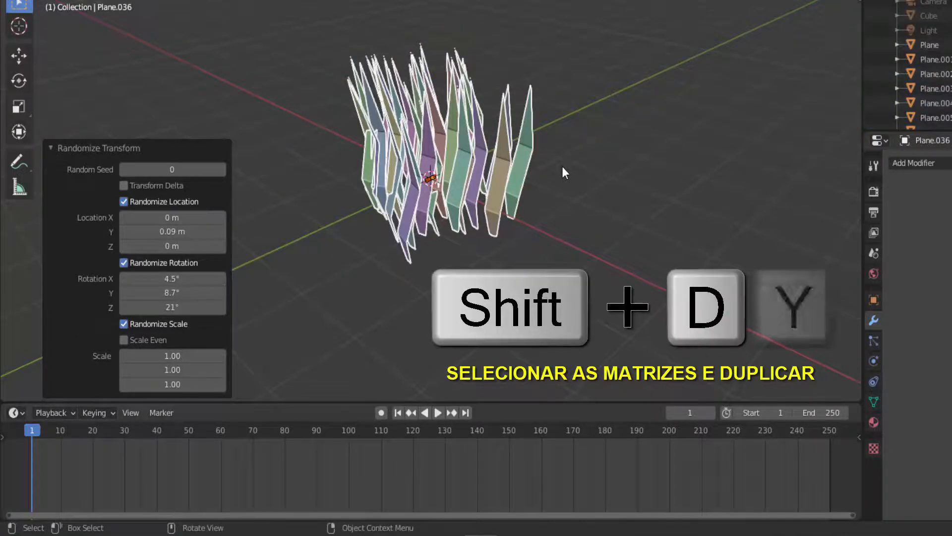
left_click(728, 126)
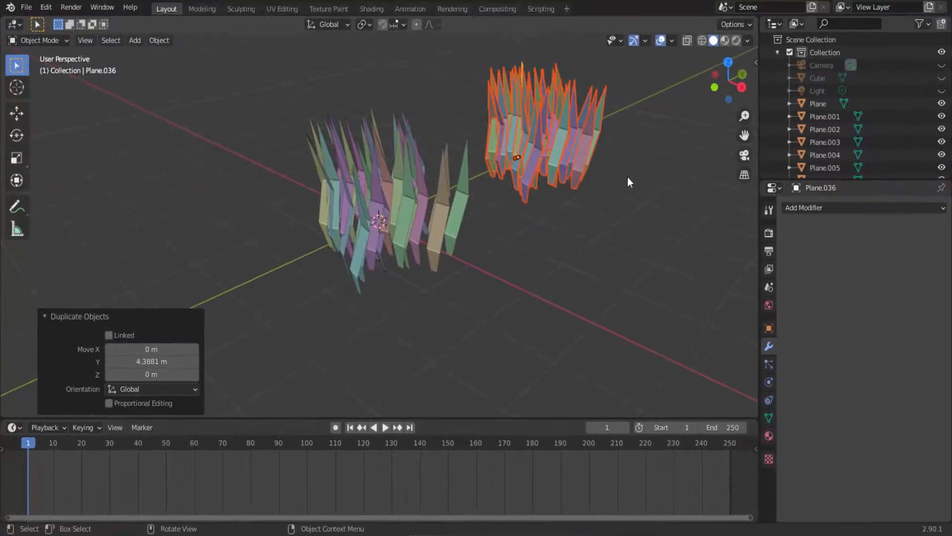
- Apply Randomize Transform to the copied clump with X rotation 7.2°, Y rotation 14°, X scale 0.37 and Z scale 0.49
left_click(161, 41)
mouse_move(172, 53)
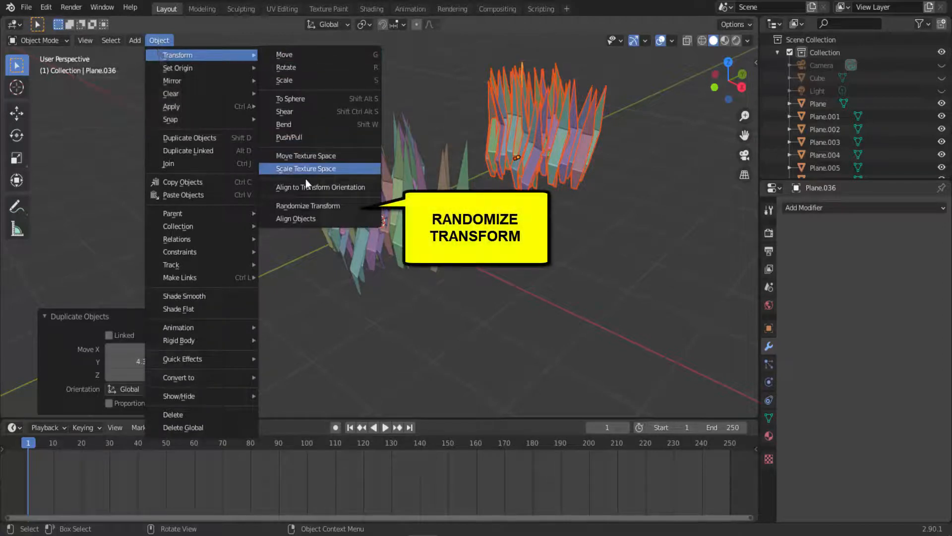
left_click(297, 204)
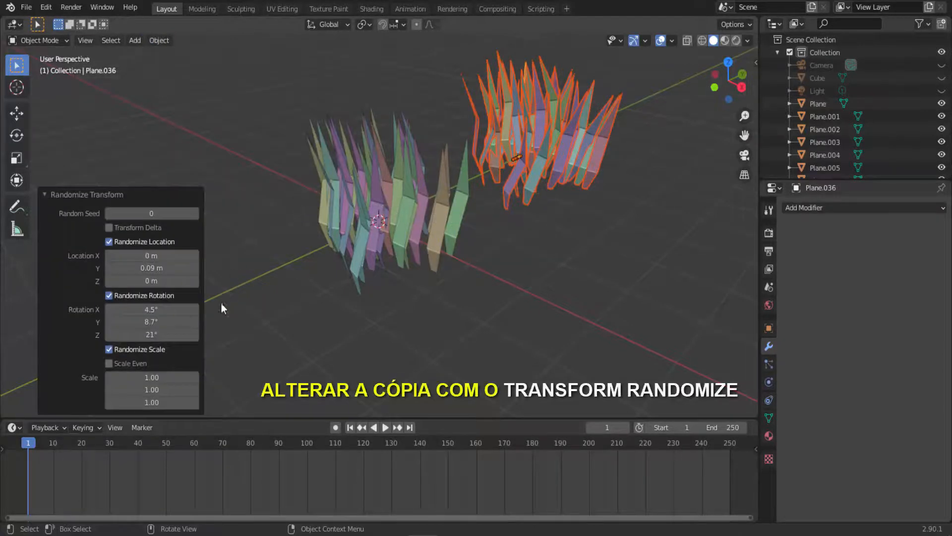
left_click_drag(144, 375, 125, 375)
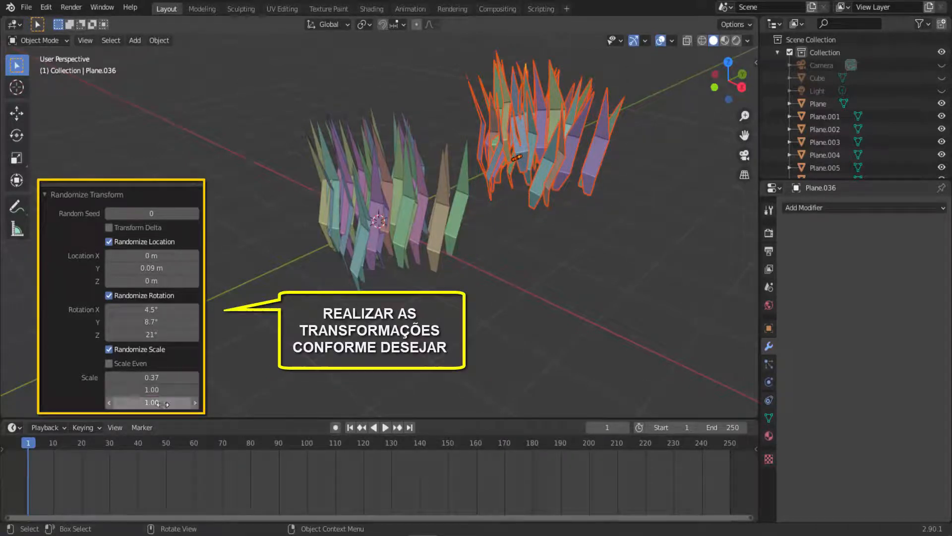
left_click_drag(151, 402, 139, 402)
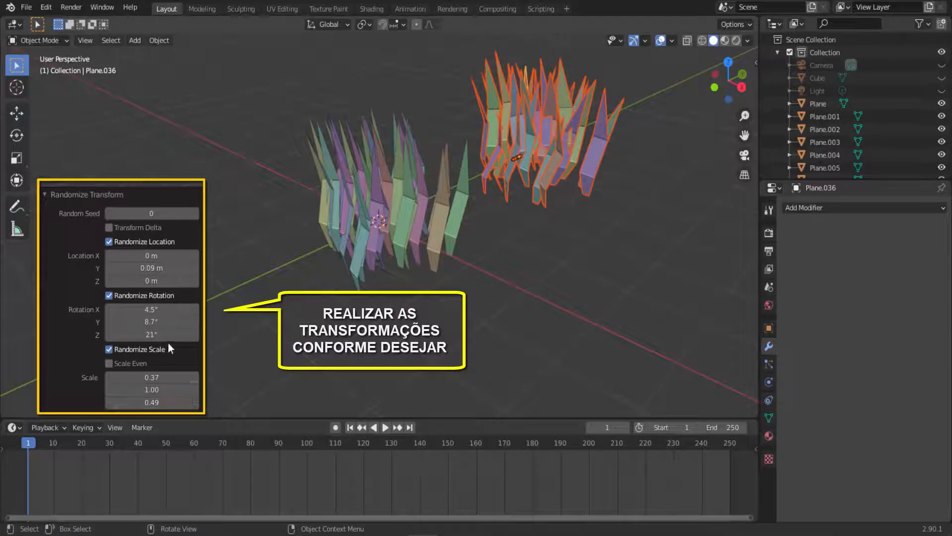
left_click_drag(151, 321, 155, 321)
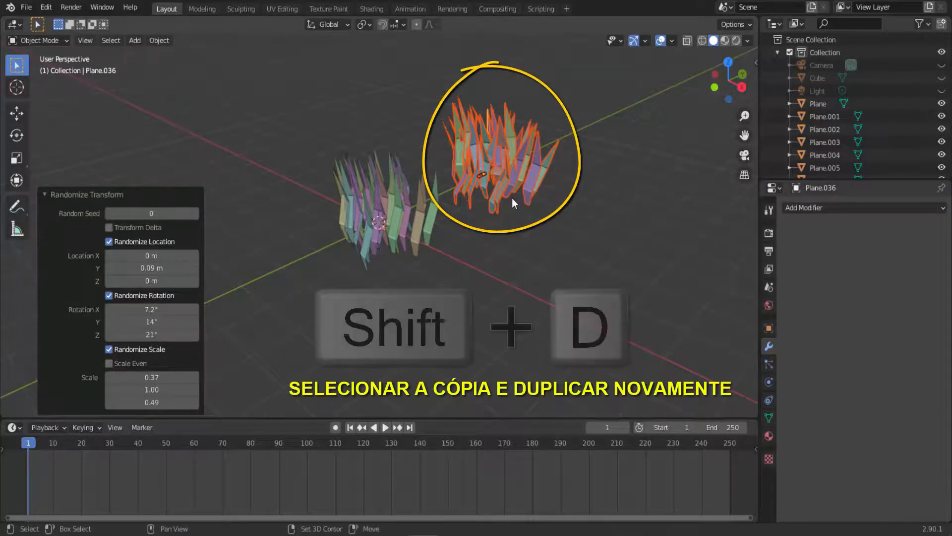
- Duplicate the copied clump again and move the new copy about 6.64 m along the global Y axis
key("shift+d")
key("y")
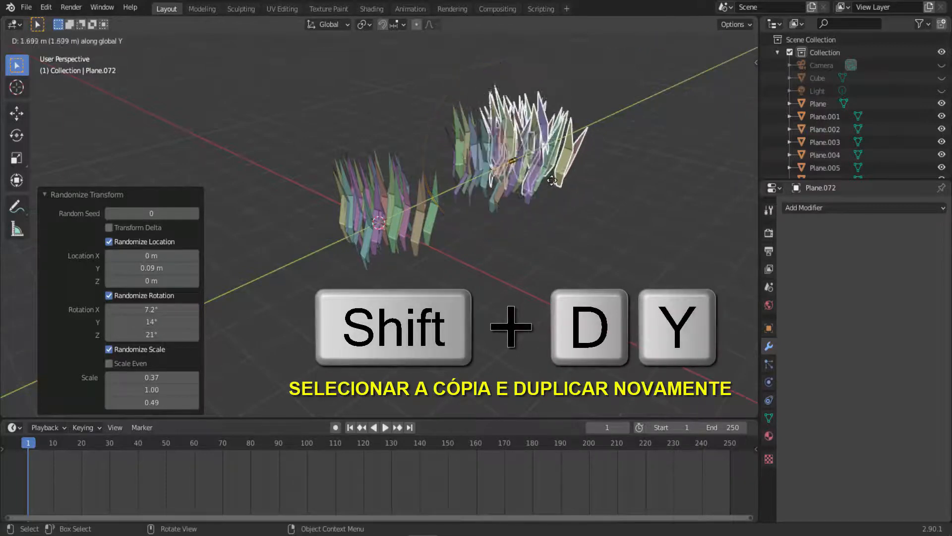
left_click(616, 153)
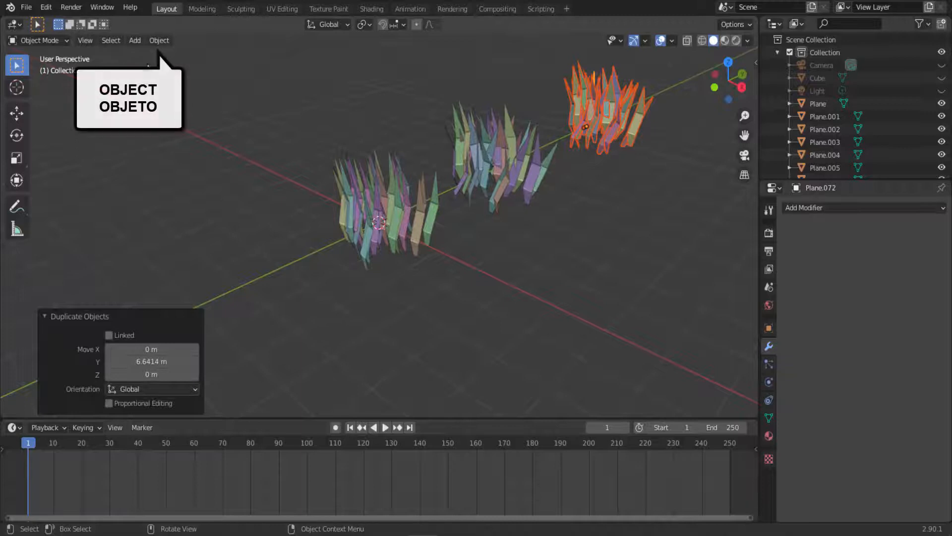
- Apply Randomize Transform to the third clump with a Y scale of 1.63
left_click(159, 40)
mouse_move(169, 51)
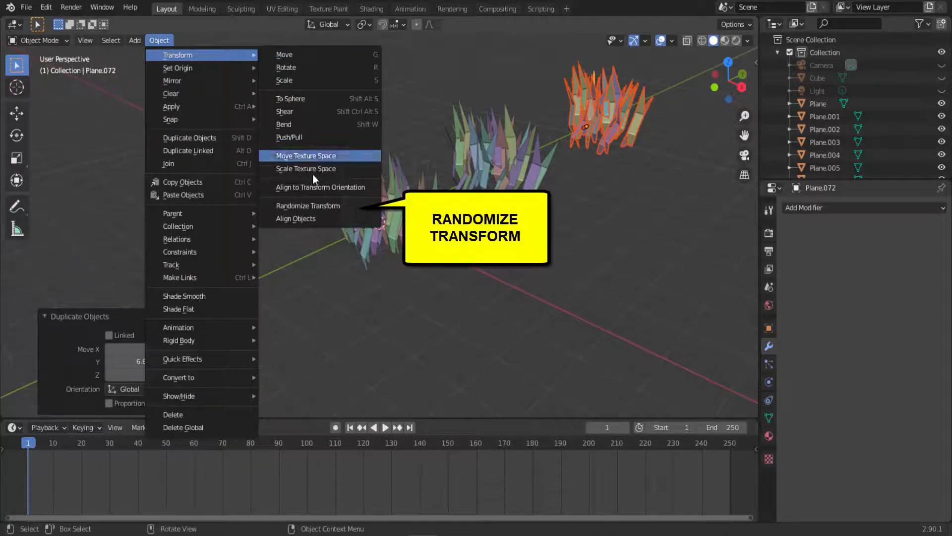
left_click(304, 204)
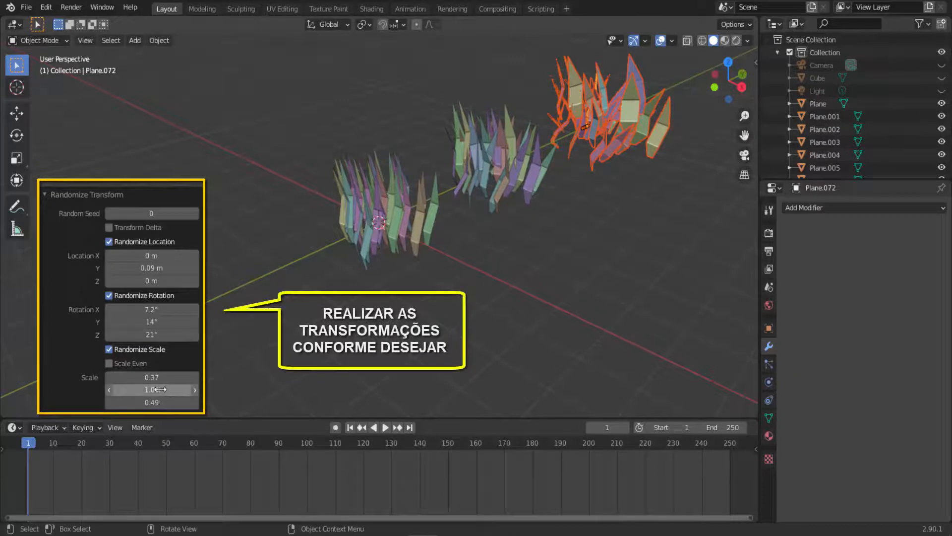
left_click_drag(152, 389, 173, 390)
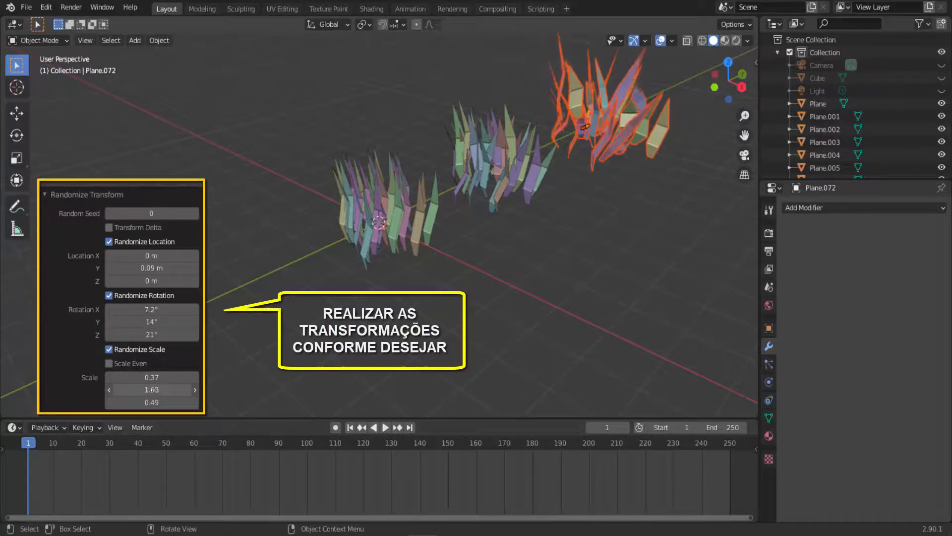
scroll(628, 270, "down", 3)
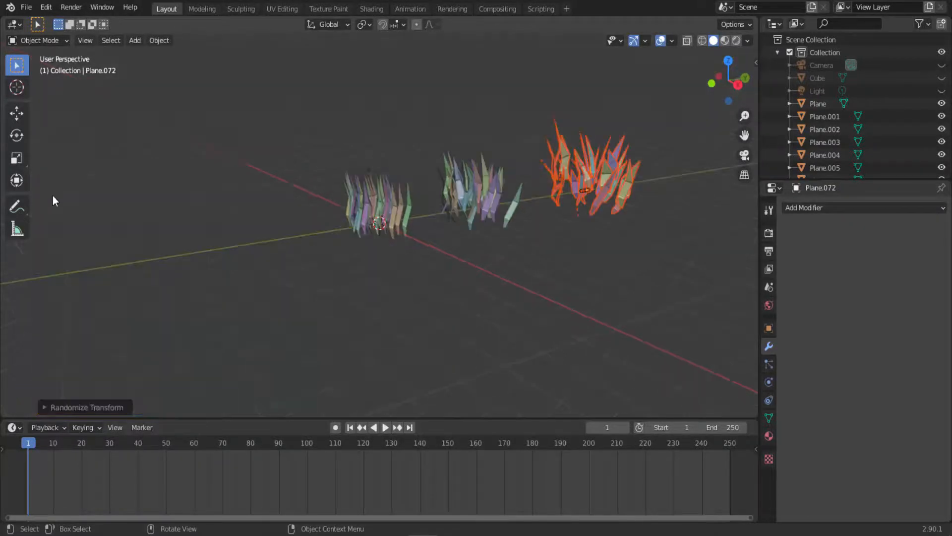
- Scale down the third clump uniformly and shrink the middle clump slightly
key("s")
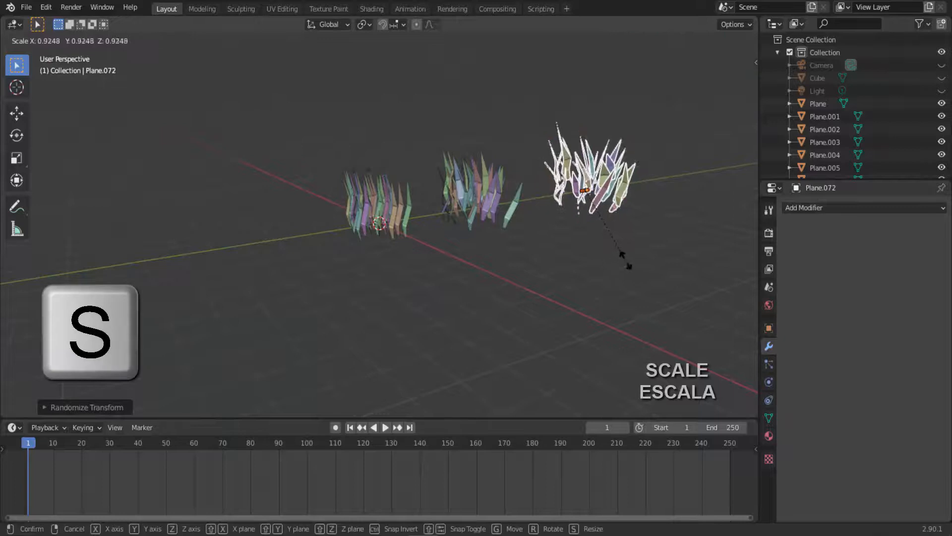
left_click(610, 238)
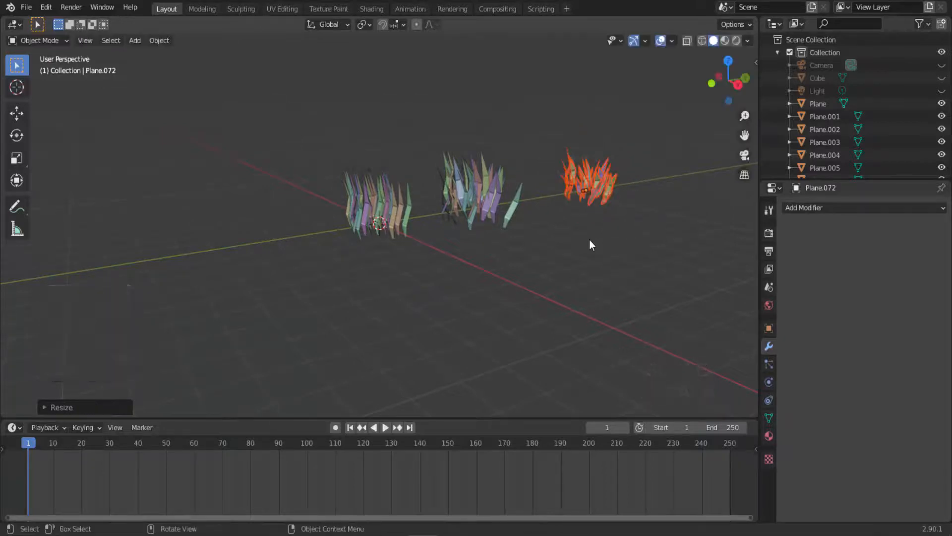
left_click(484, 197)
left_click_drag(433, 138, 549, 240)
key("s")
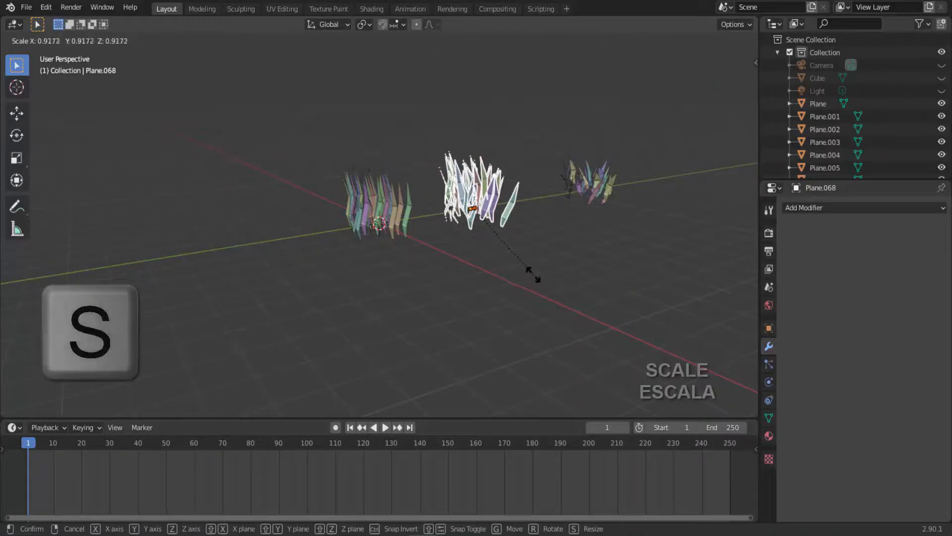
left_click(509, 250)
- Adjust the original clump's overall scale slightly and rotate it a little about the global Z axis
left_click_drag(321, 156, 416, 273)
key("s")
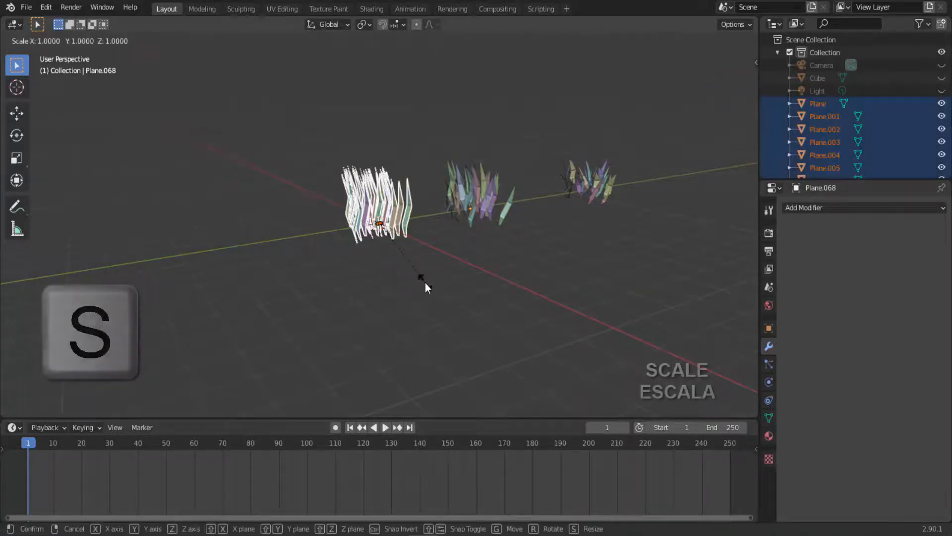
left_click(423, 276)
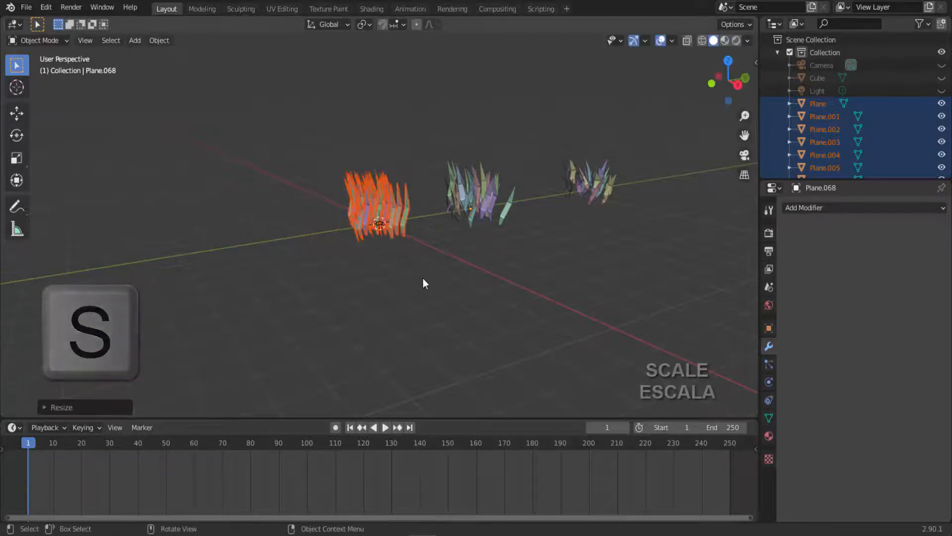
key("r")
key("z")
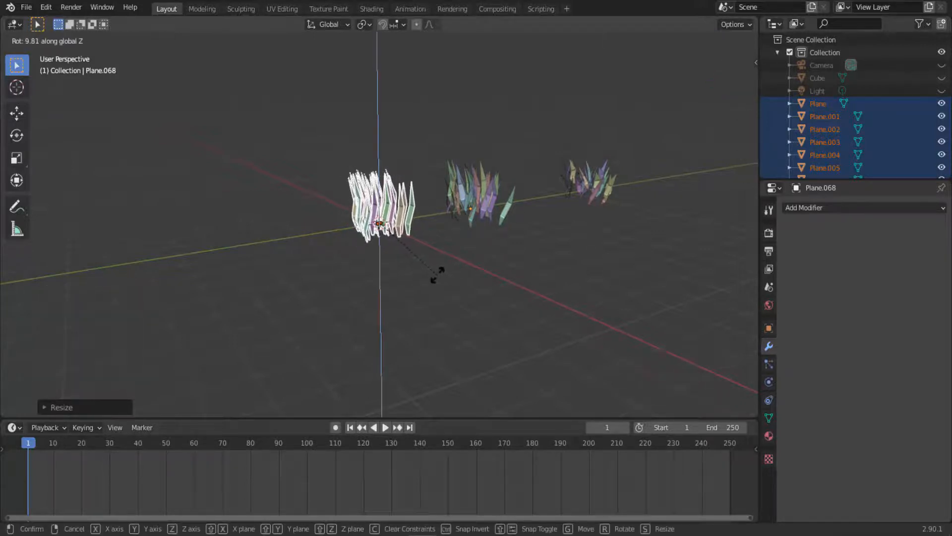
left_click(446, 275)
- Join all blades of the original clump into one object, using one of its own blades as the active object
key("ctrl+j")
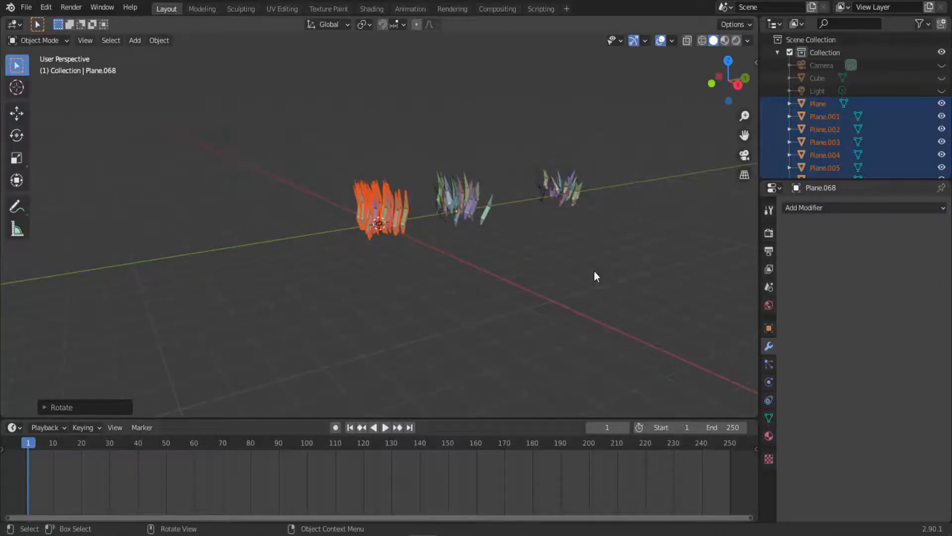
scroll(442, 203, "up", 1)
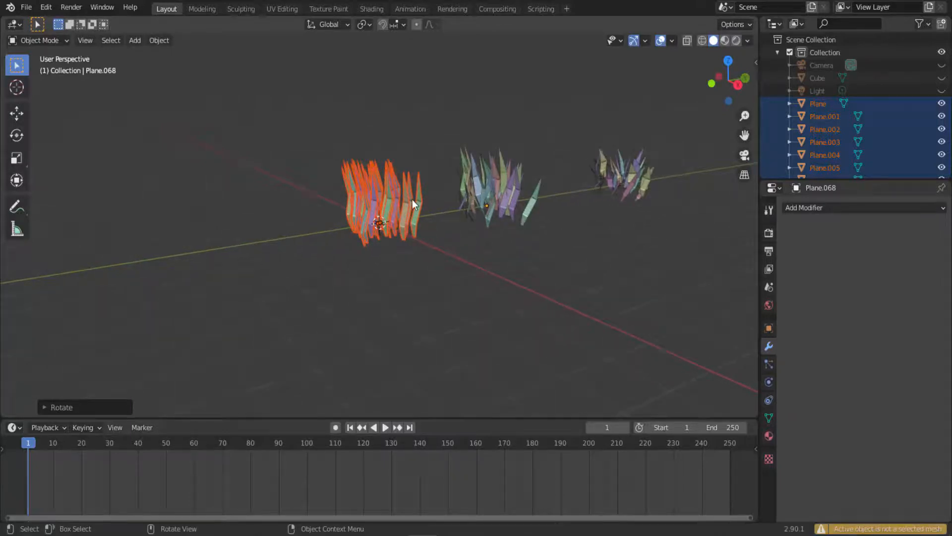
left_click(388, 199)
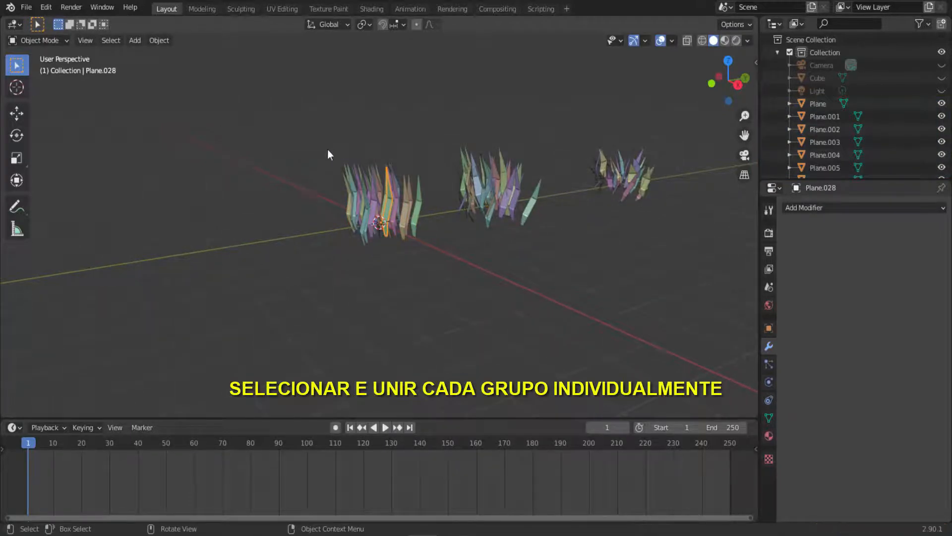
left_click_drag(329, 146, 355, 173, "shift")
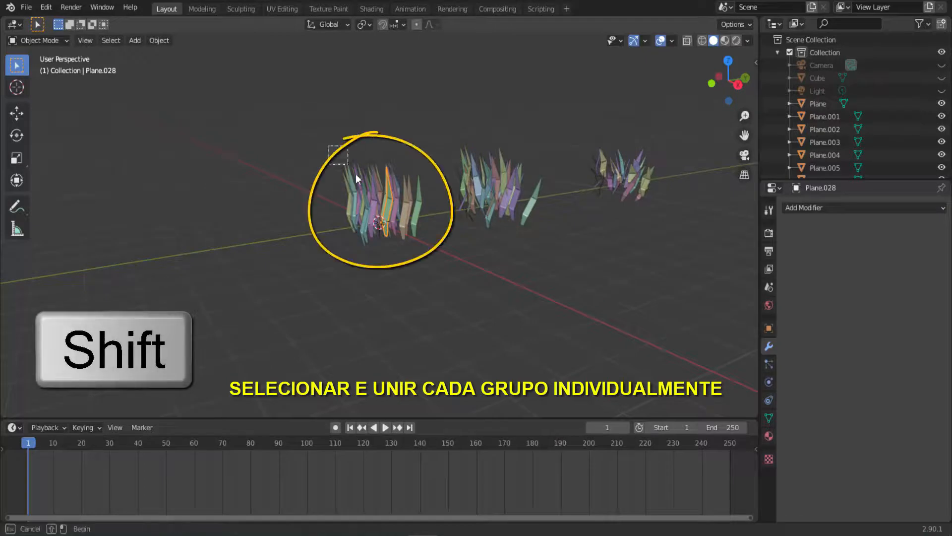
left_click_drag(437, 249, 438, 252, "shift")
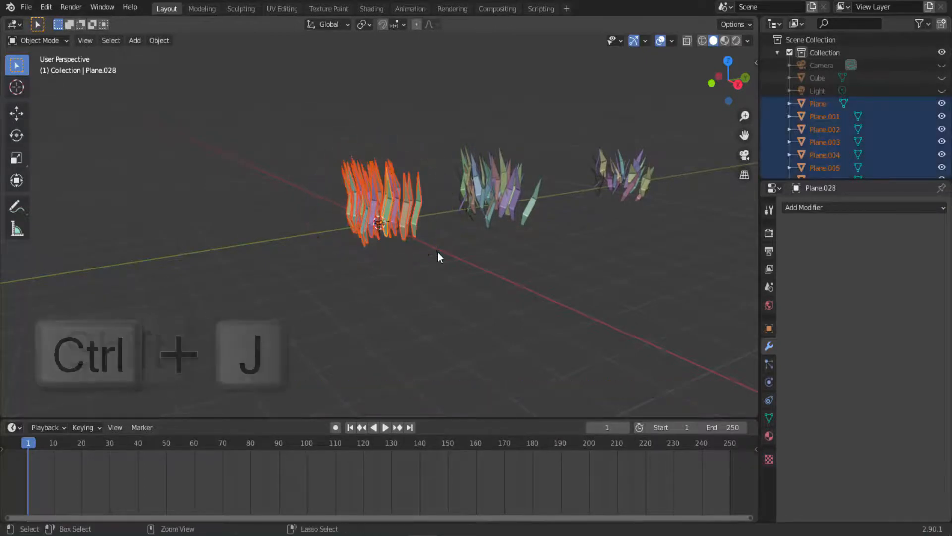
key("ctrl+j")
- Join all blades of the middle clump into one object
left_click(500, 182)
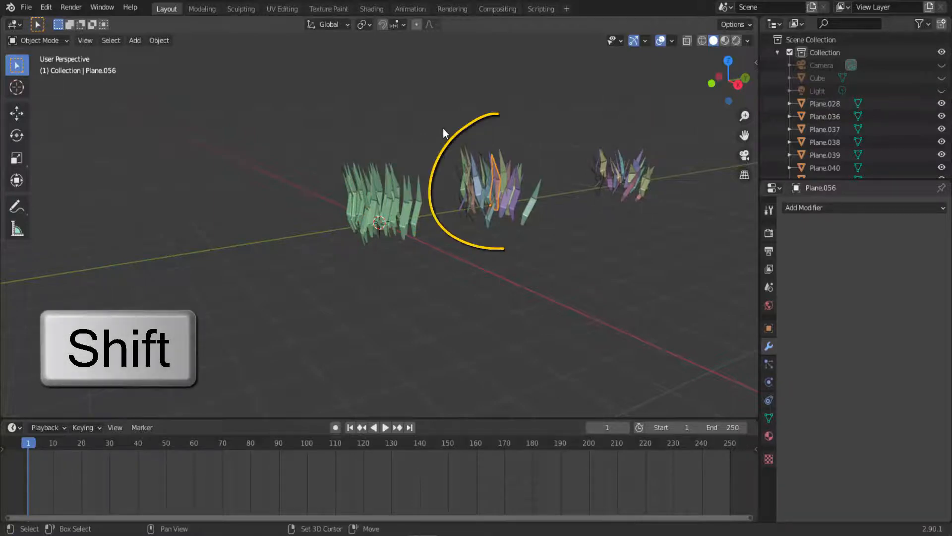
left_click_drag(444, 130, 553, 245, "shift")
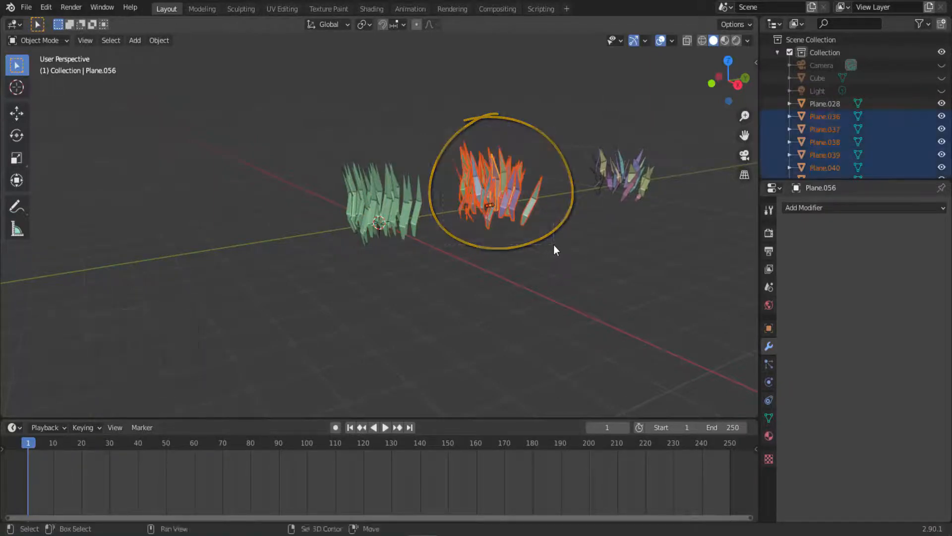
key("ctrl+j")
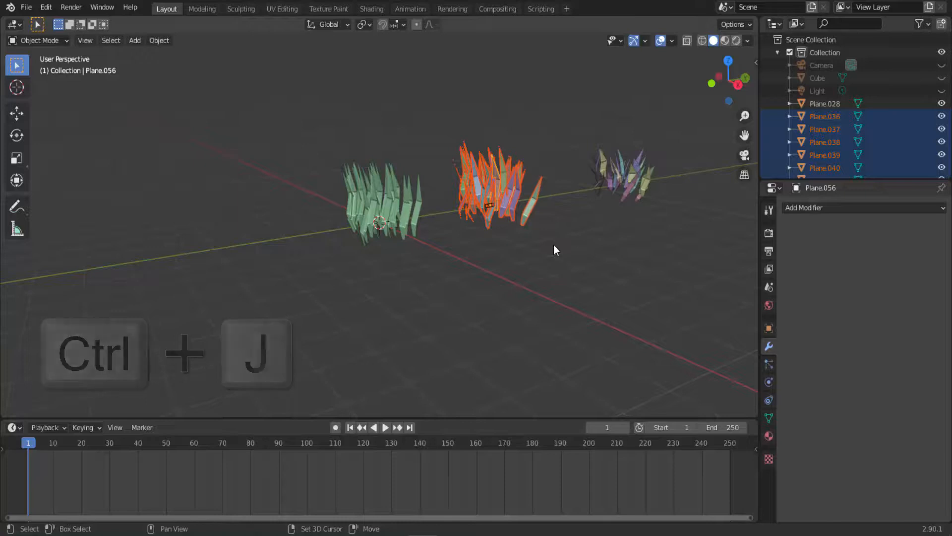
key("ctrl+j")
- Join all blades of the third, farthest clump into one object
left_click(636, 171)
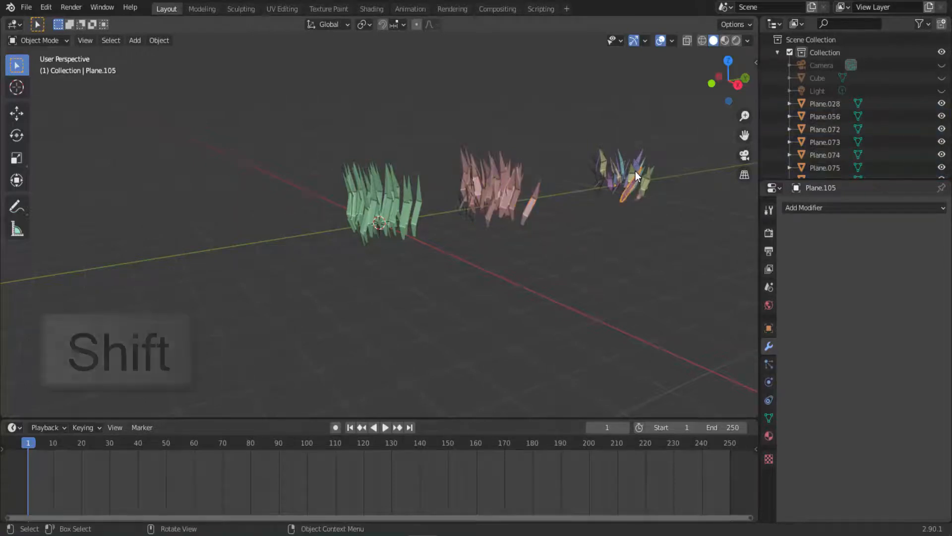
mouse_move(590, 135)
left_mouse_down("shift")
mouse_move(612, 179)
mouse_move(645, 198)
left_mouse_up("shift")
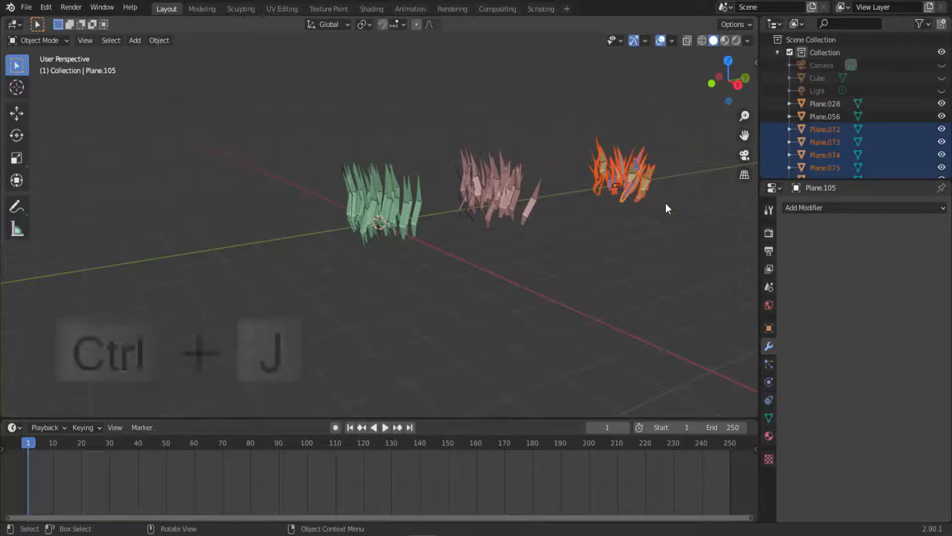
key("ctrl+j")
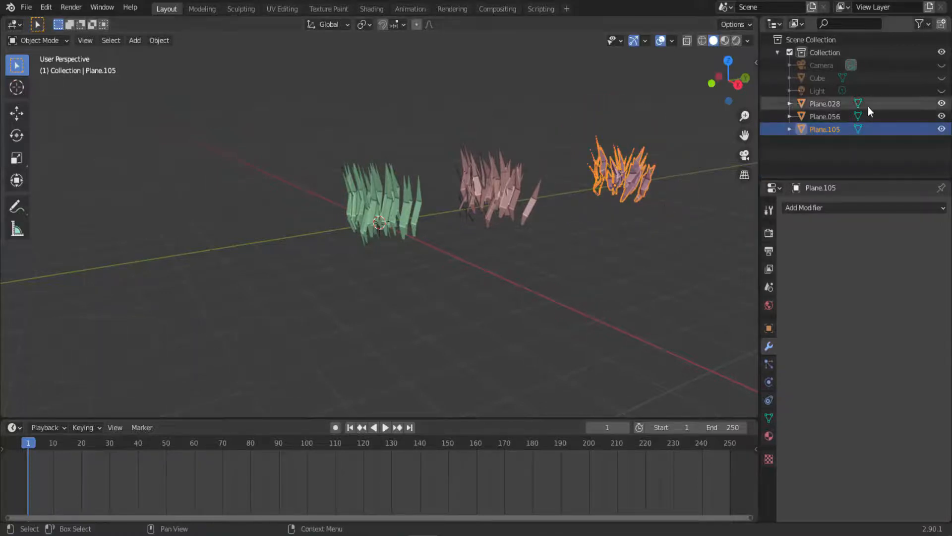
- Rename the joined original clump, Plane.028, to grupo1
double_click(825, 104)
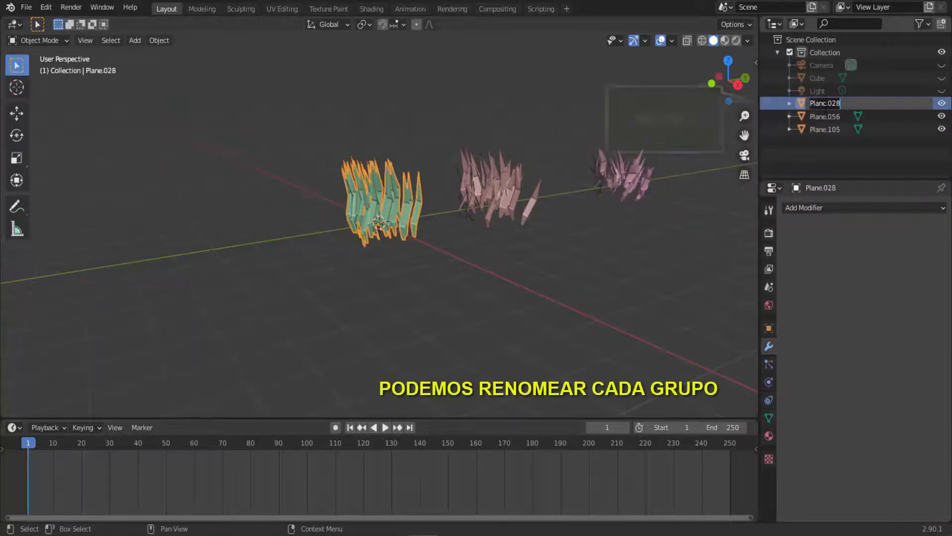
type("grupo")
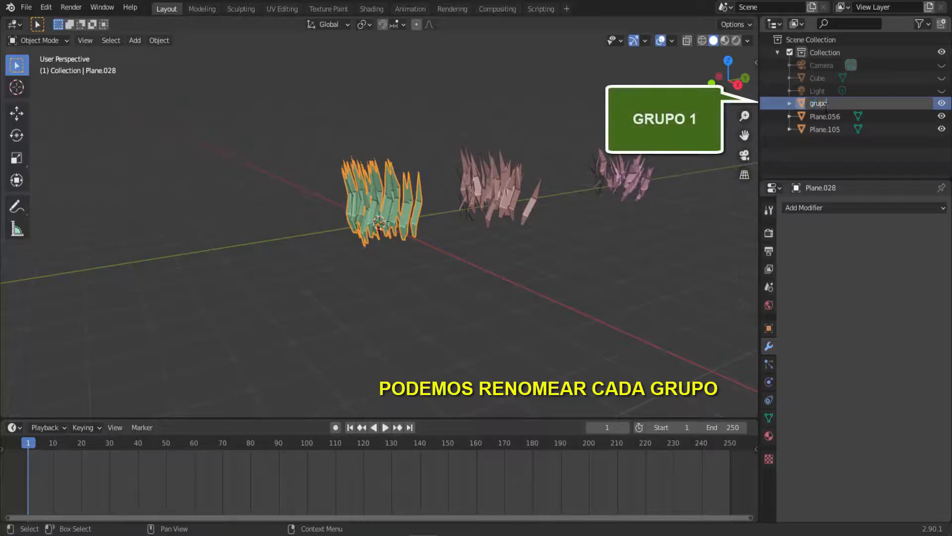
type("1")
key("Return")
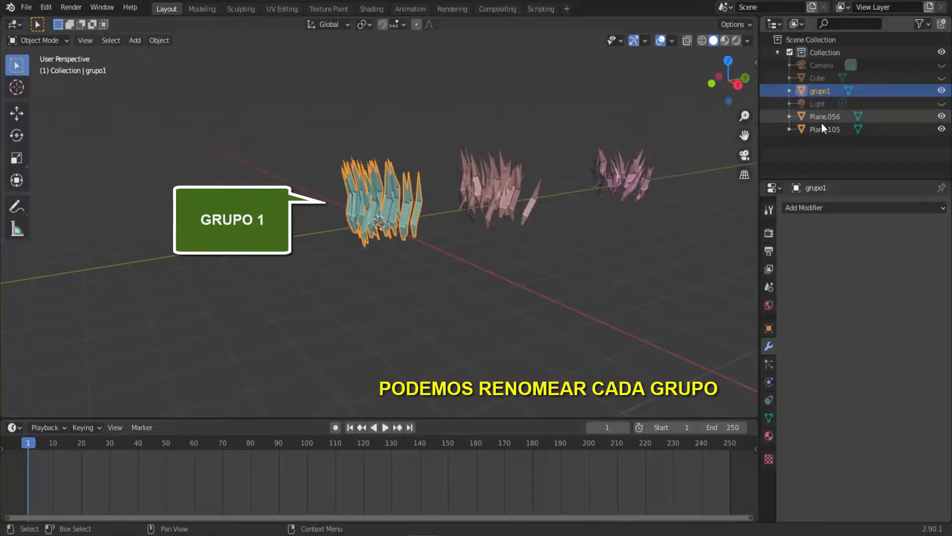
- Rename the middle clump, Plane.056, to grupo2 and the farthest clump, Plane.105, to grupo3
left_click(822, 121)
double_click(822, 121)
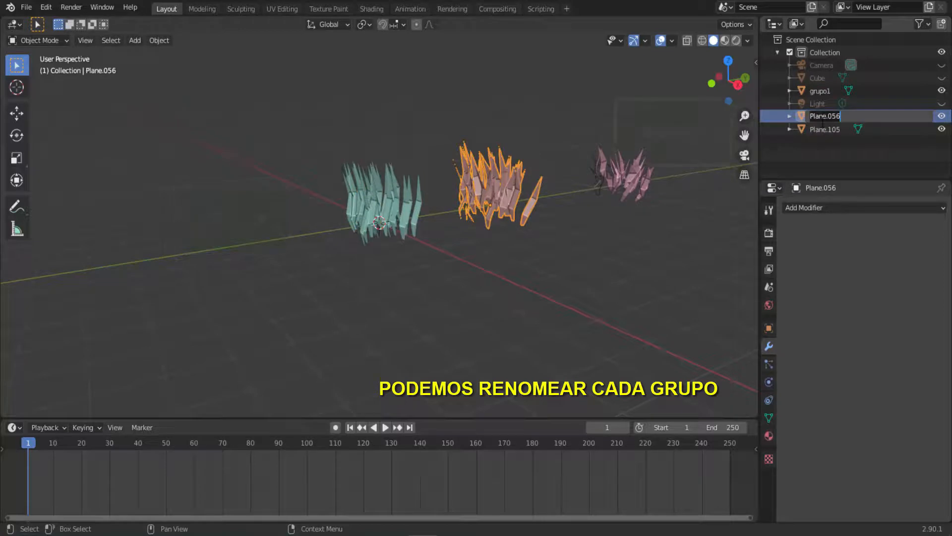
type("grupo2")
key("Return")
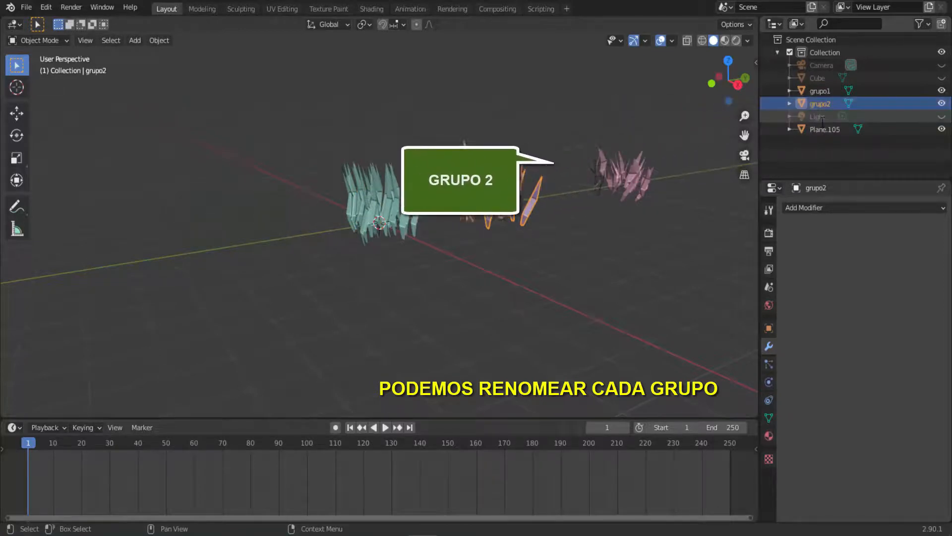
double_click(819, 128)
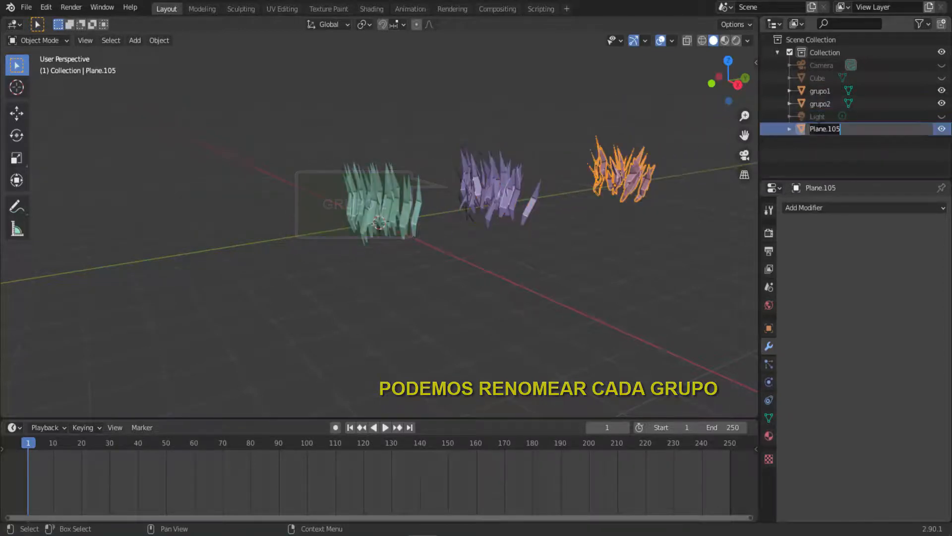
type("grupo3")
key("Return")
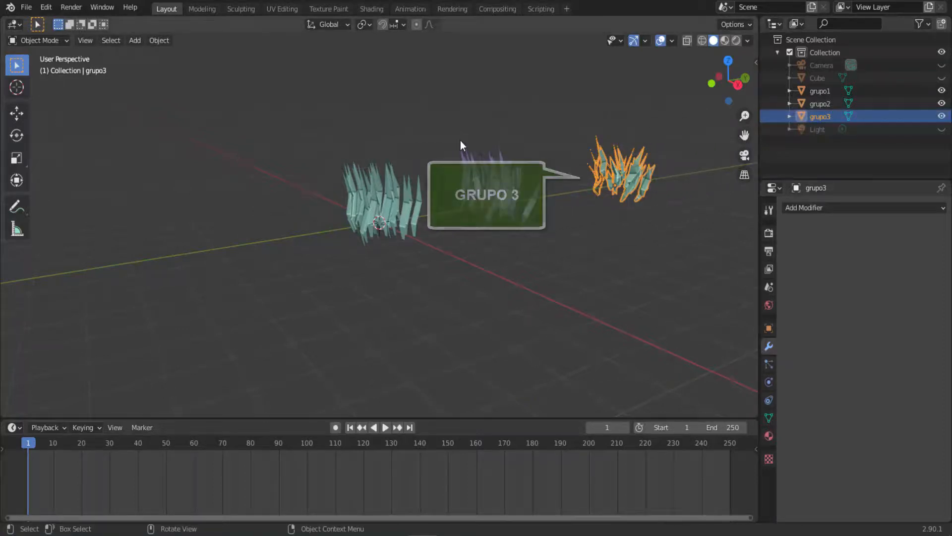
- Move grupo1, grupo2 and grupo3 together into a new collection named grama
key("alt+a")
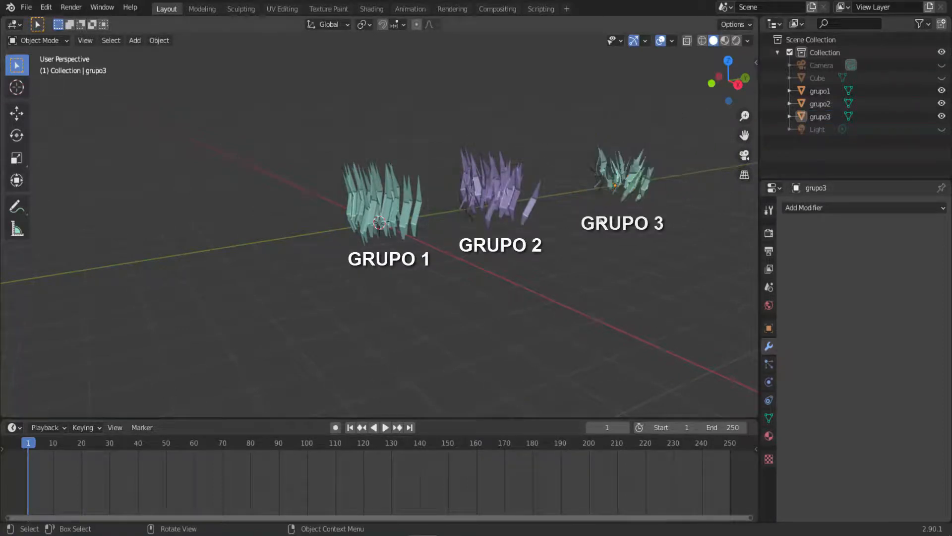
left_click_drag(326, 101, 686, 258)
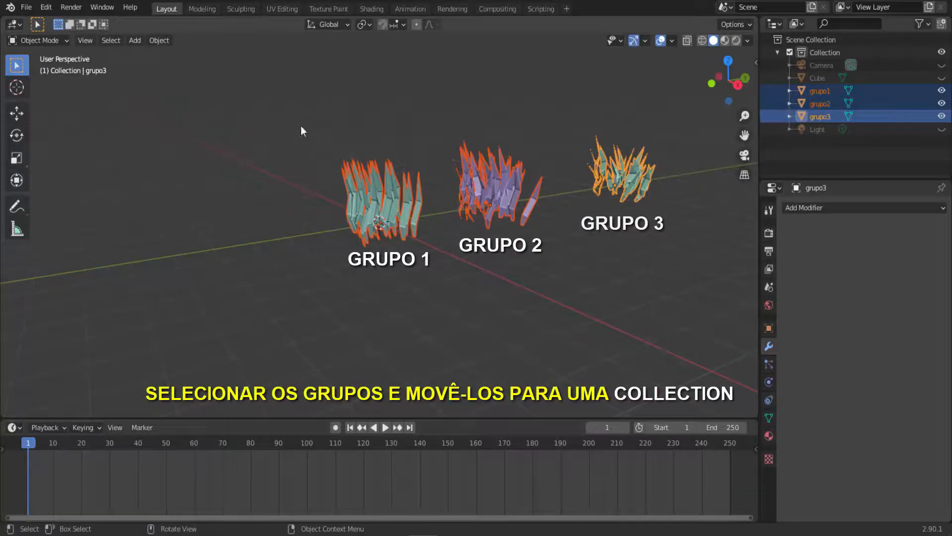
key("m")
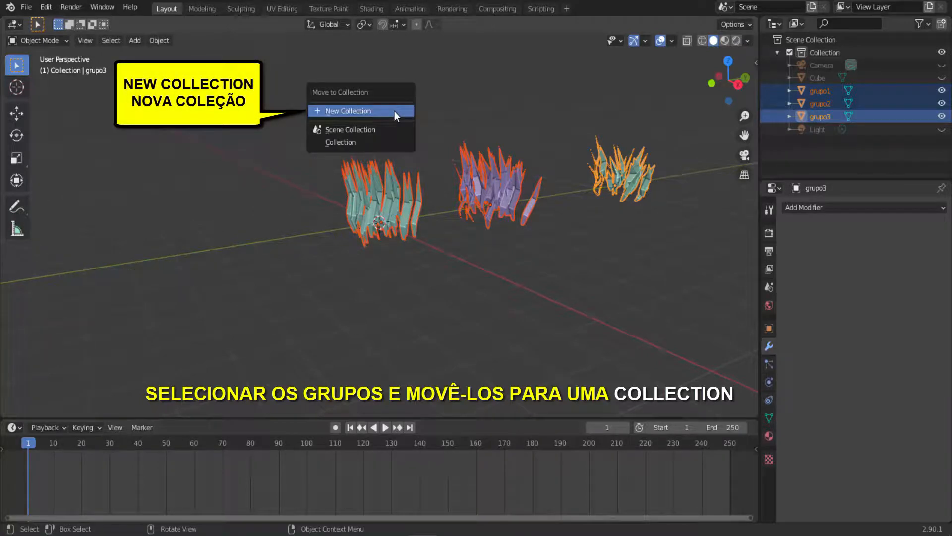
left_click(394, 111)
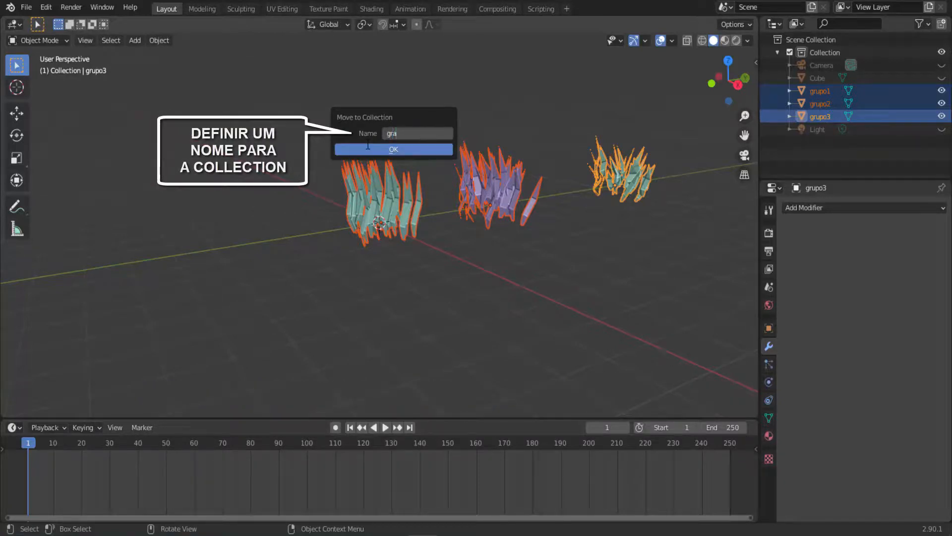
type("grama")
key("Return")
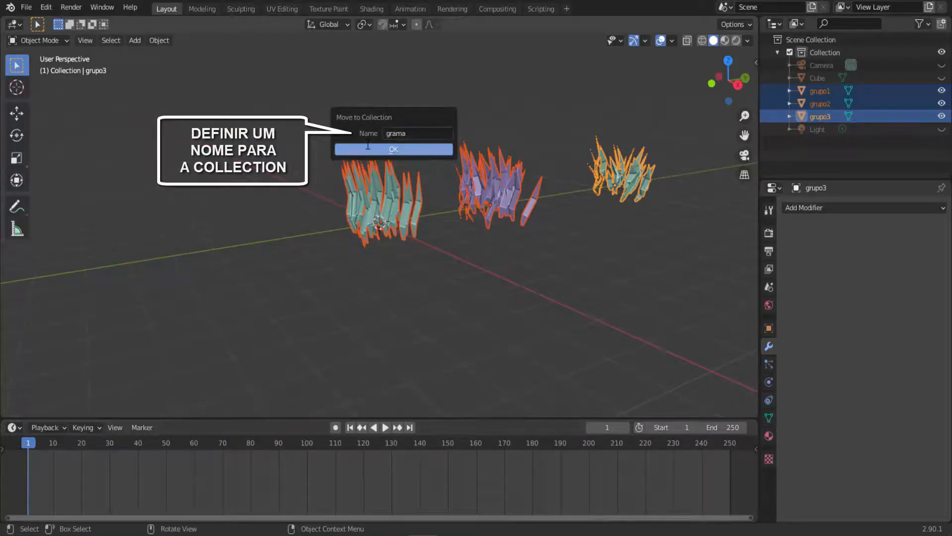
left_click(396, 149)
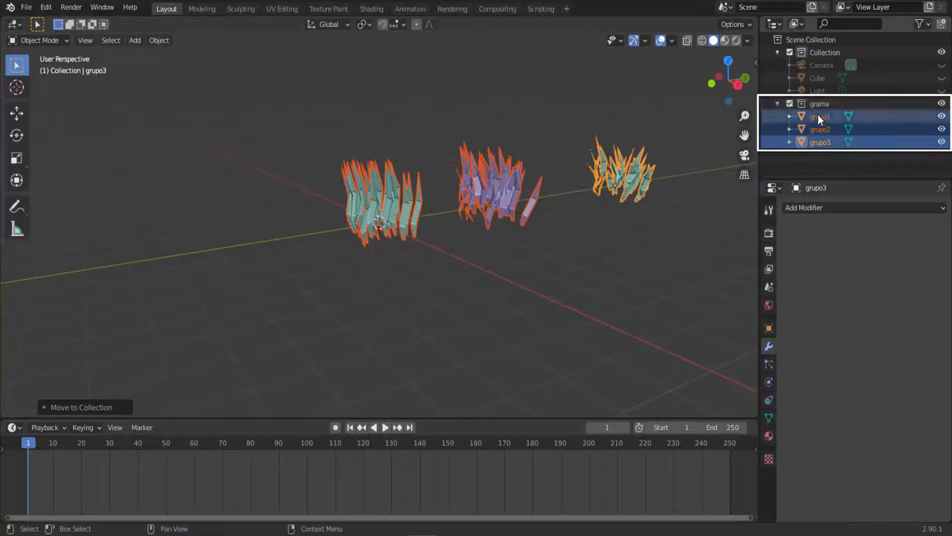
left_click(580, 236)
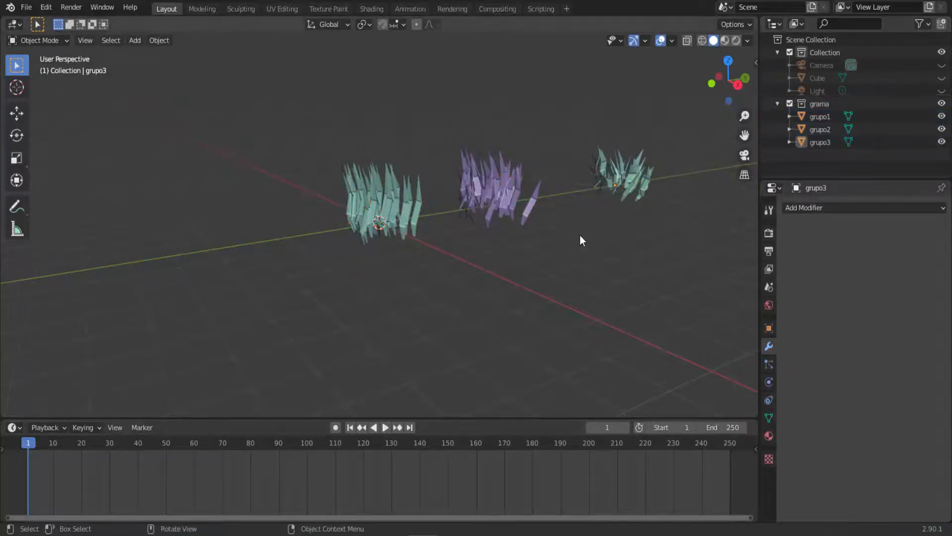
- Move all three grass clumps together away from the world origin, towards the back of the scene
scroll(570, 244, "down", 1)
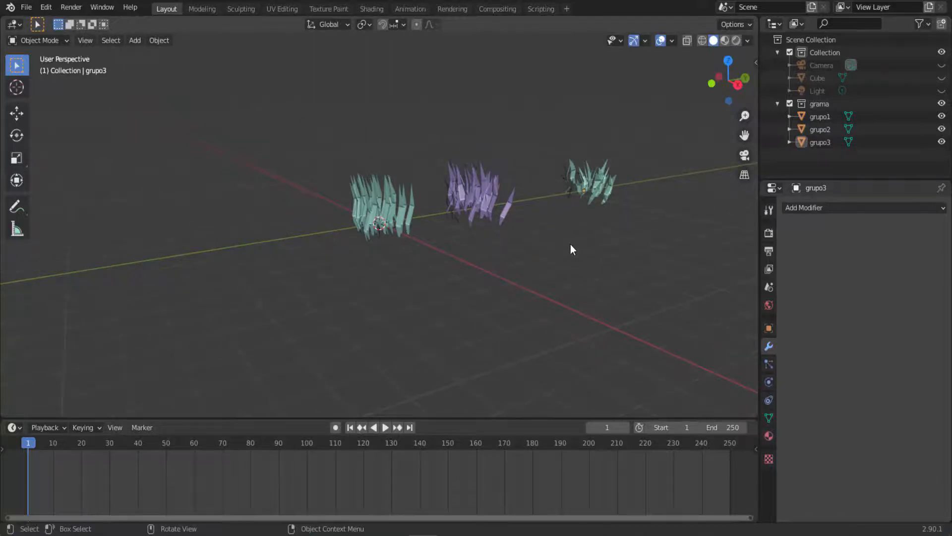
left_click_drag(305, 124, 668, 272)
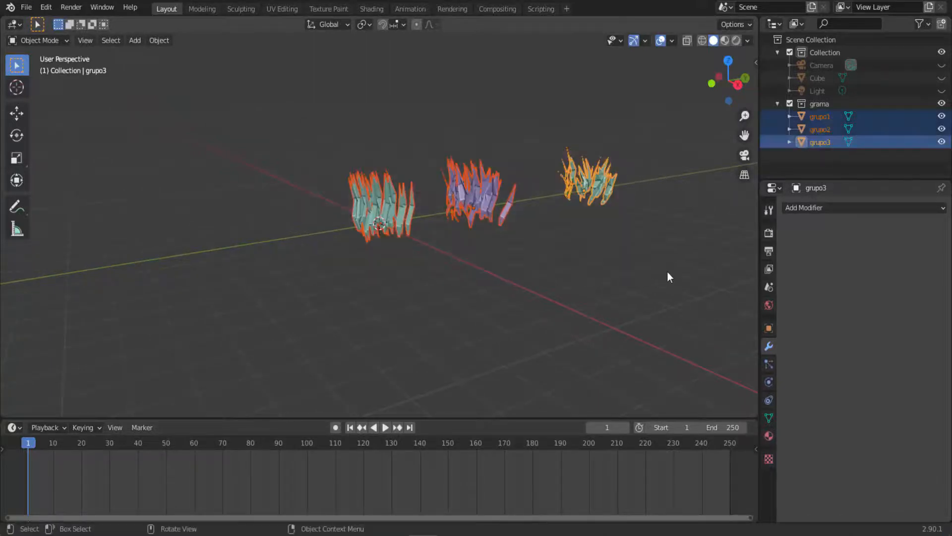
left_click(17, 114)
left_click_drag(534, 218, 369, 161)
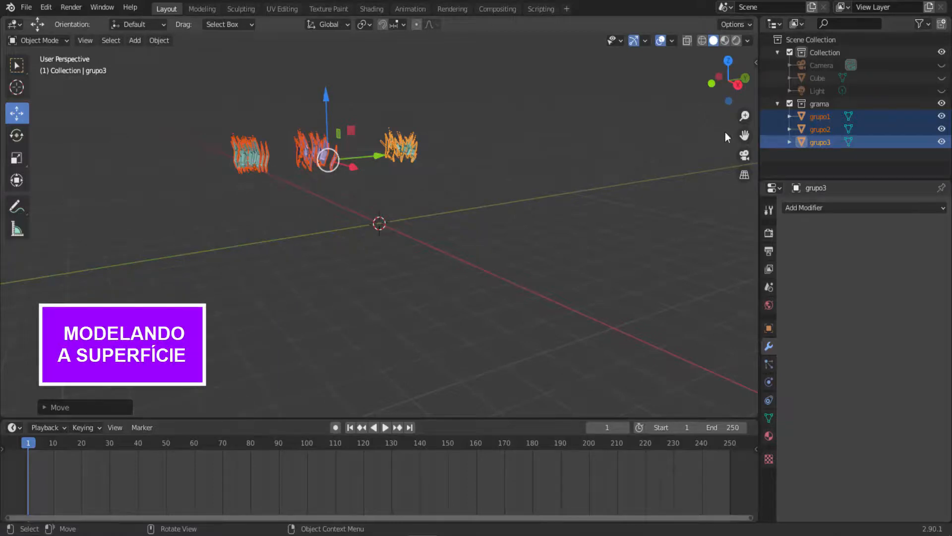
- Unhide the cube at the origin and flatten it along the Z axis into a thin square slab
left_click(942, 78)
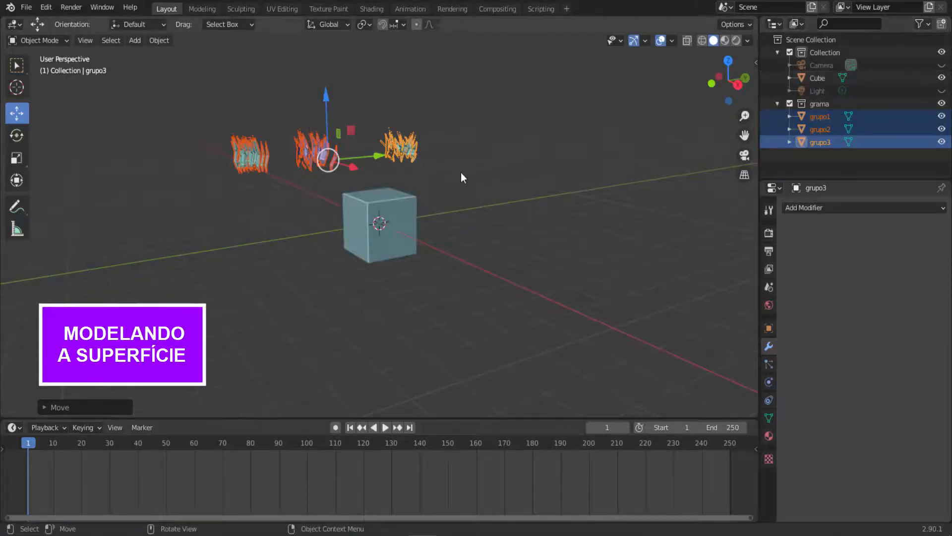
left_click(391, 213)
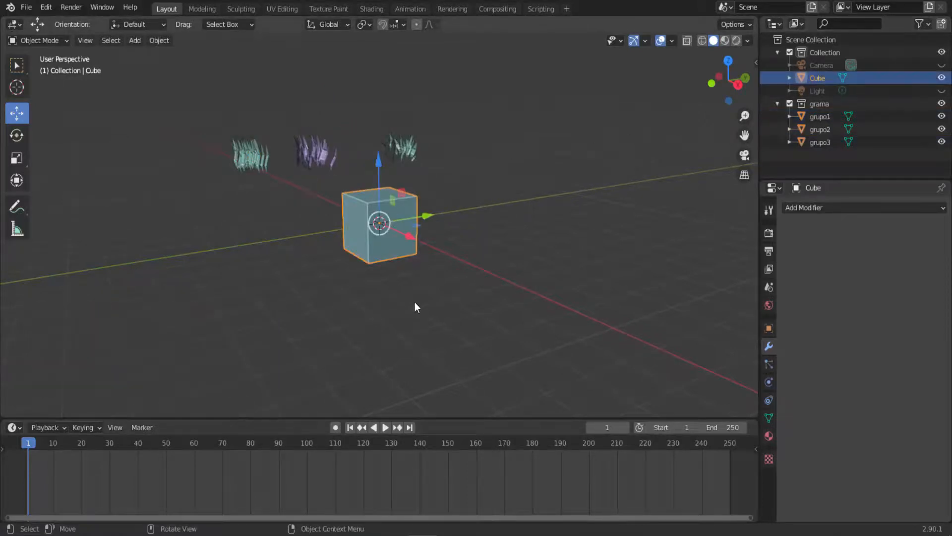
key("s")
key("z")
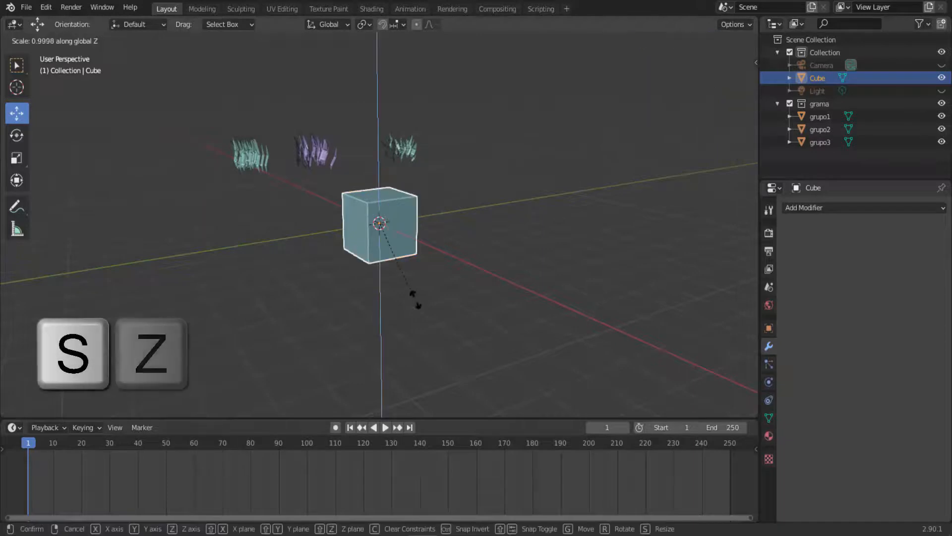
left_click(377, 232)
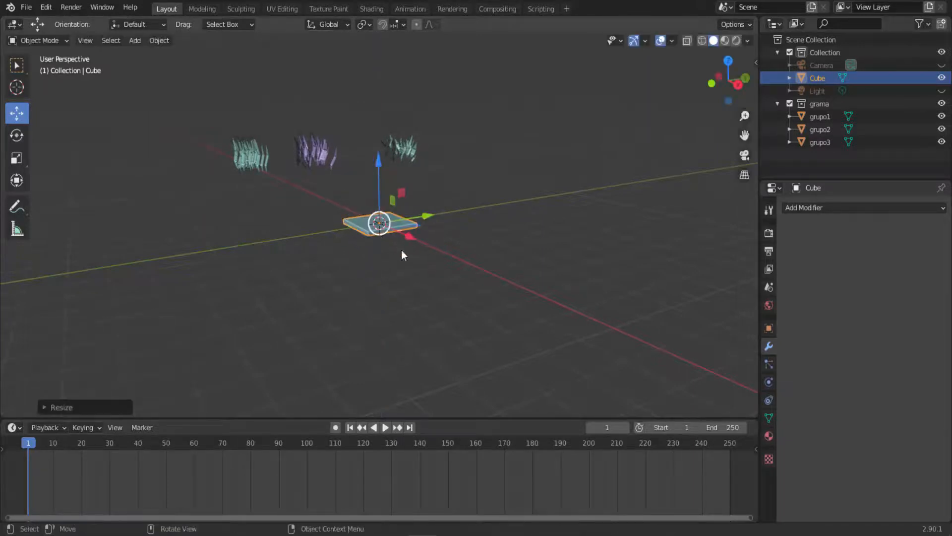
- Scale the flattened cube up by a factor of 4 and thin it further along the Z axis
key("s")
key("4")
left_click(502, 281)
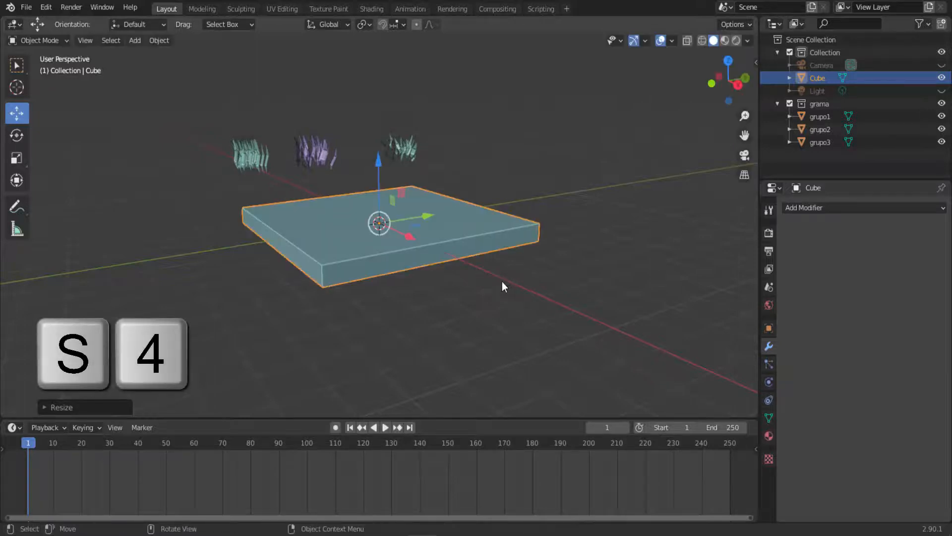
key("s")
key("z")
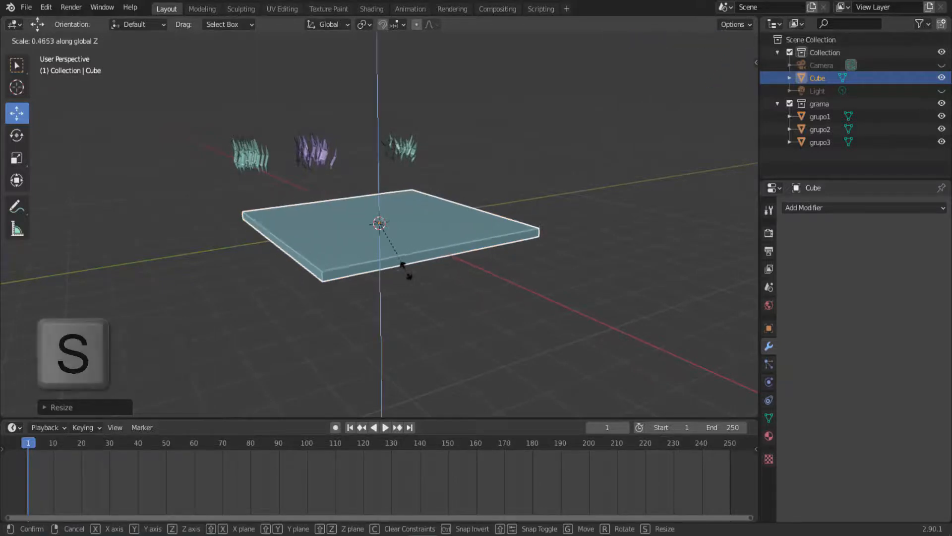
left_click(397, 257)
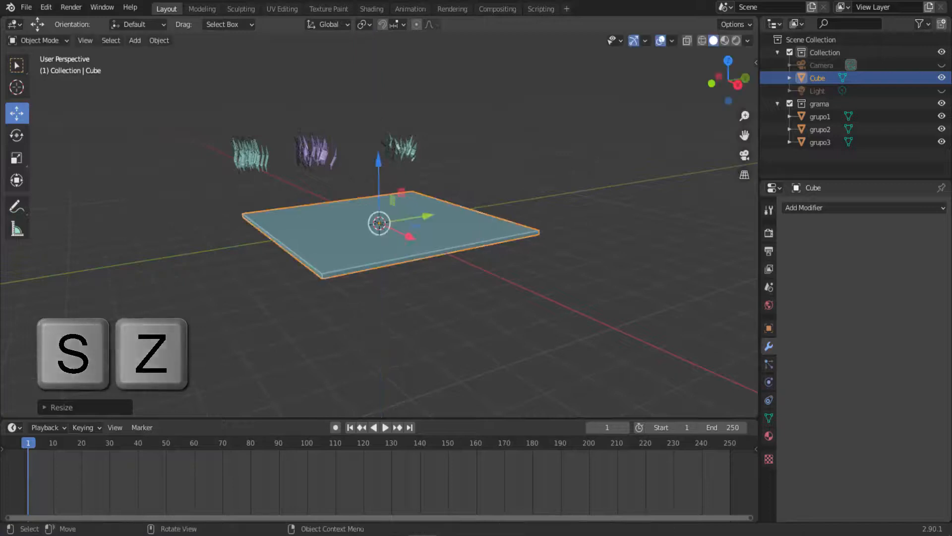
- Rename the flattened cube to solo and add a particle system of type Hair to it
double_click(820, 79)
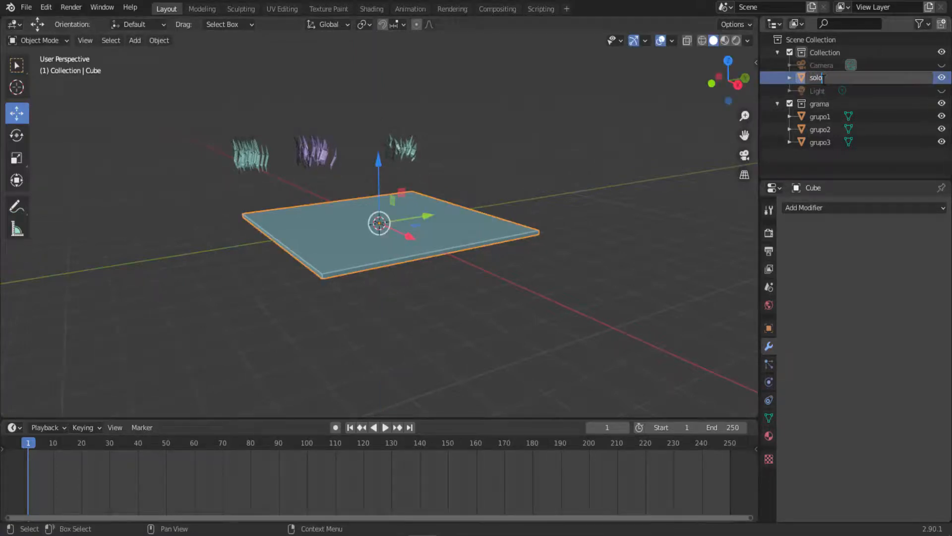
key("Return")
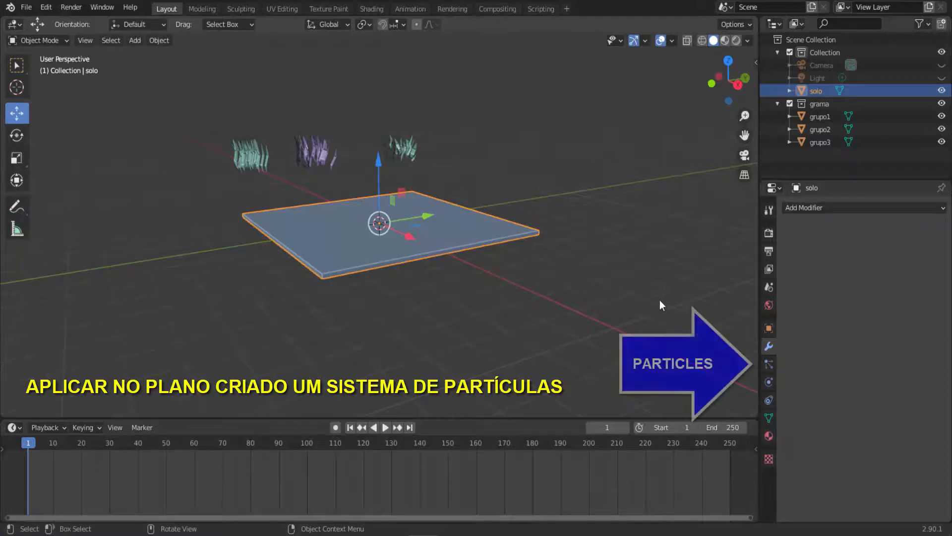
left_click(769, 364)
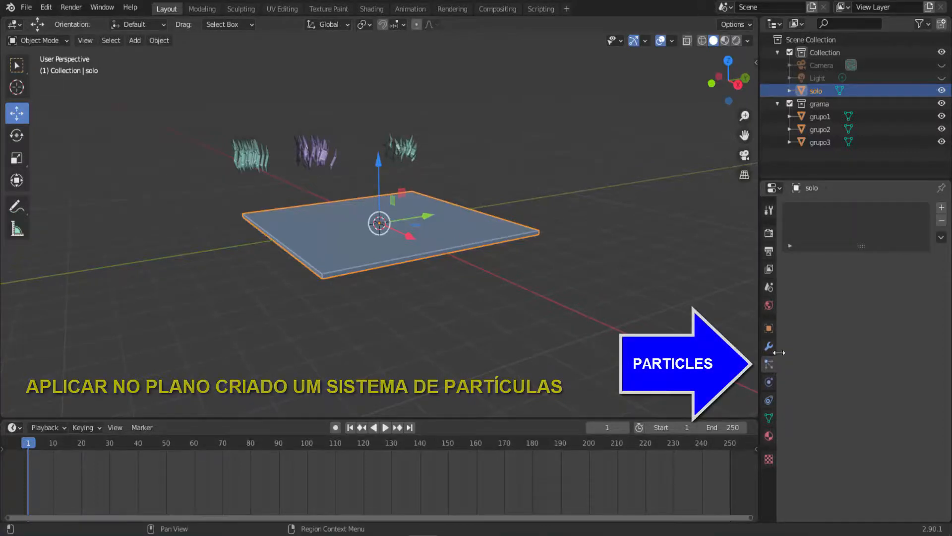
left_click(942, 208)
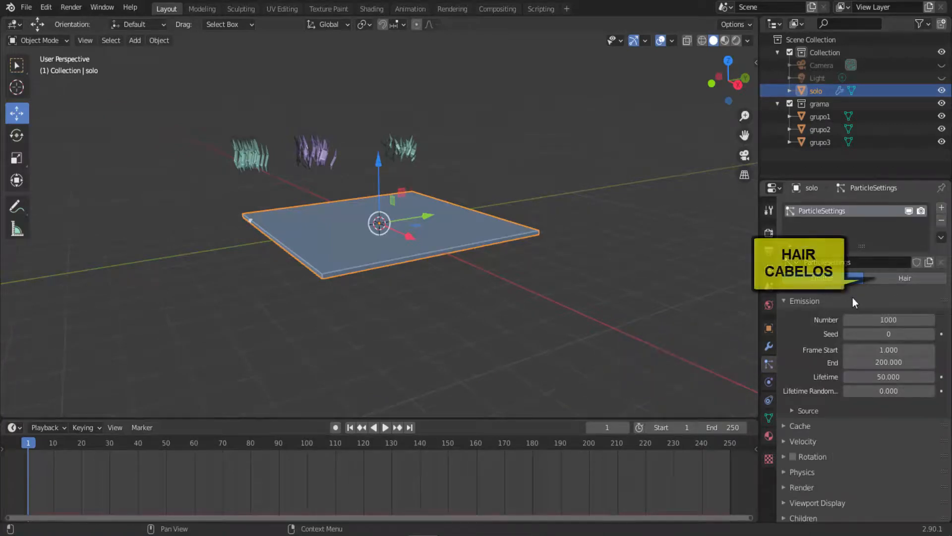
left_click(901, 279)
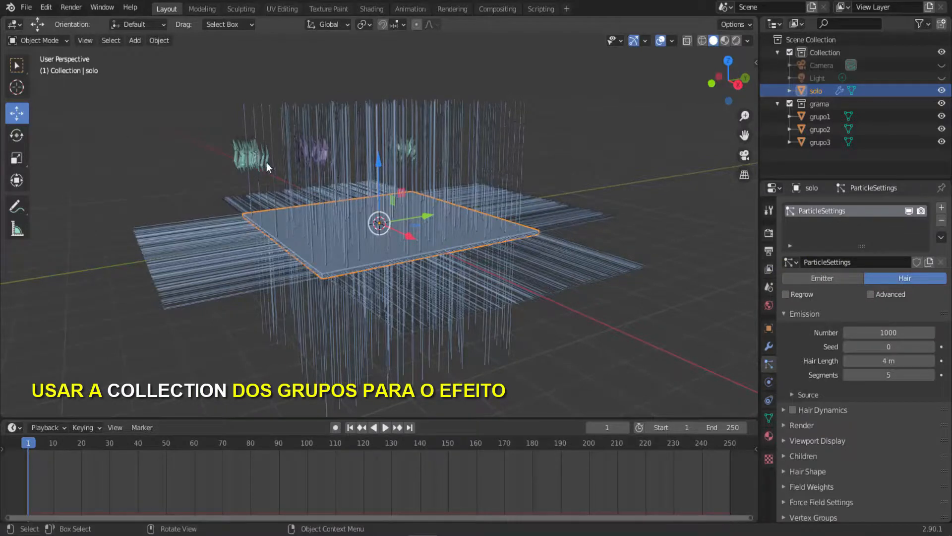
- Render the slab's hair particles as a Collection, using grama as the instance collection
scroll(836, 358, "down", 2)
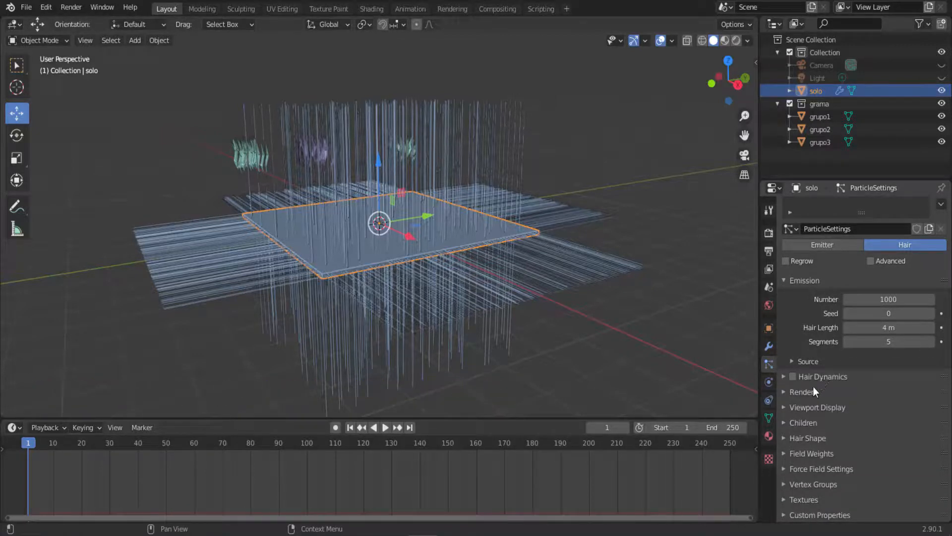
left_click(784, 393)
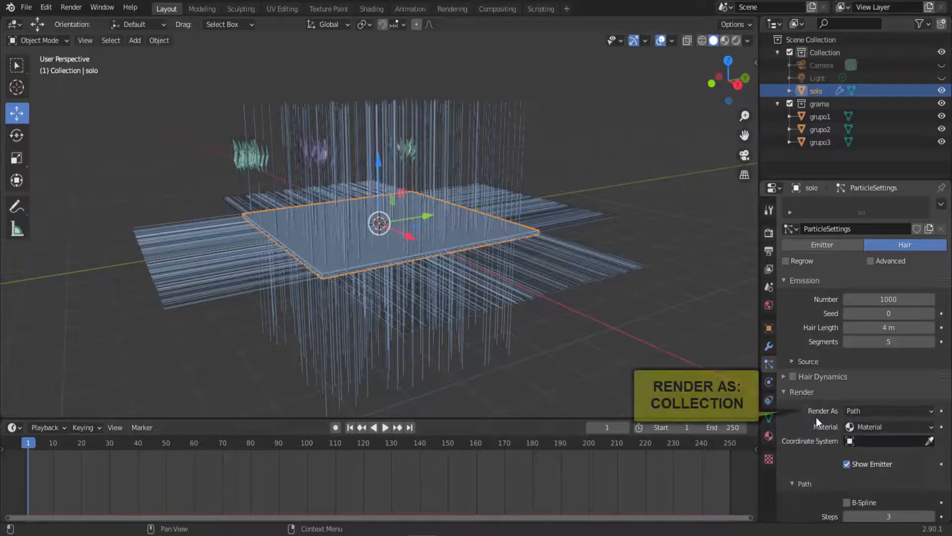
left_click(874, 409)
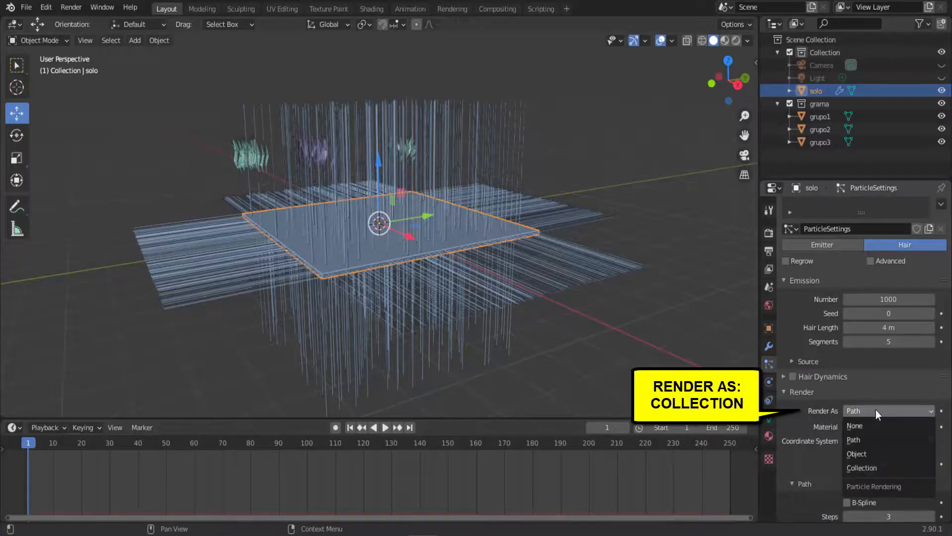
left_click(872, 466)
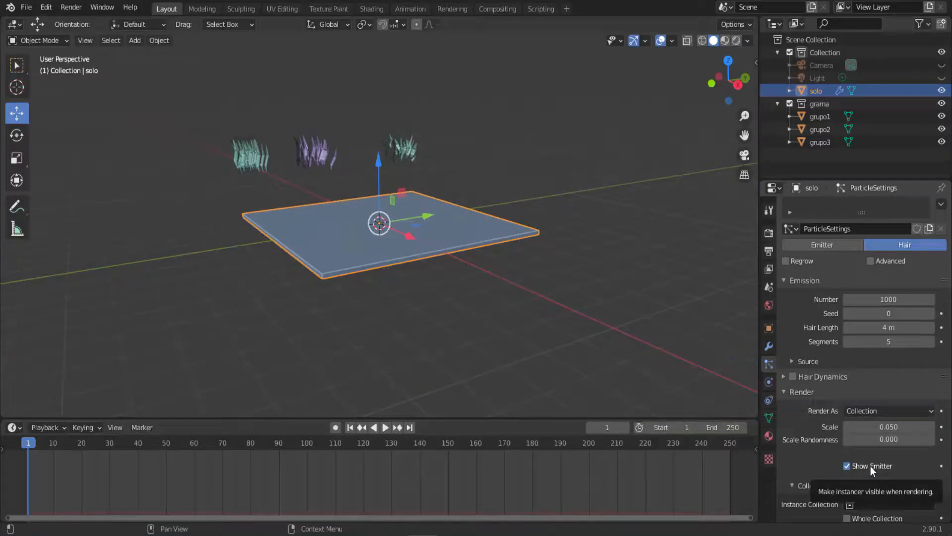
scroll(871, 466, "down", 5)
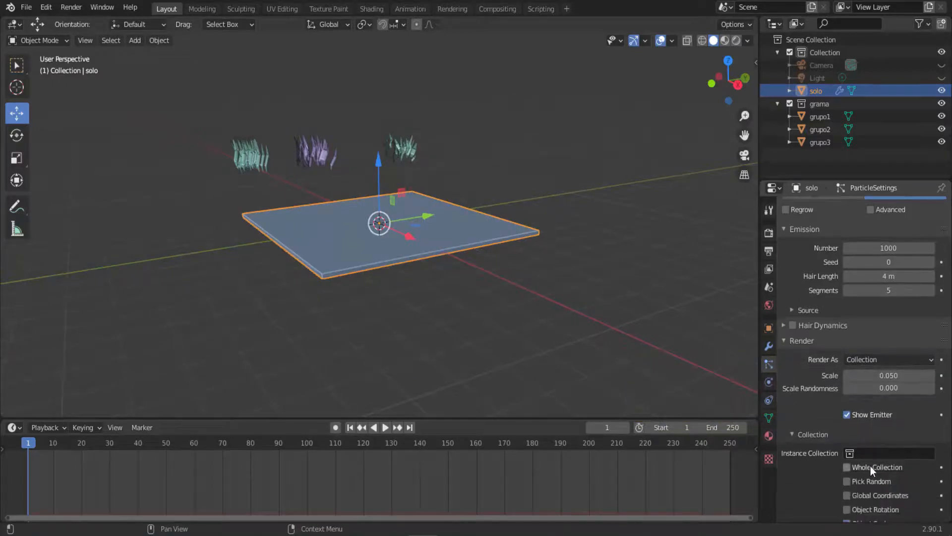
left_click(877, 377)
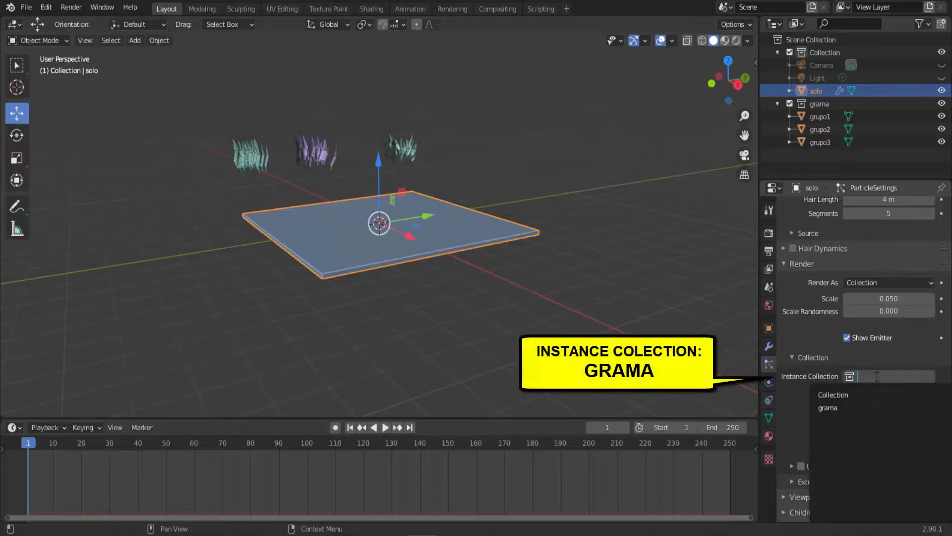
left_click(838, 407)
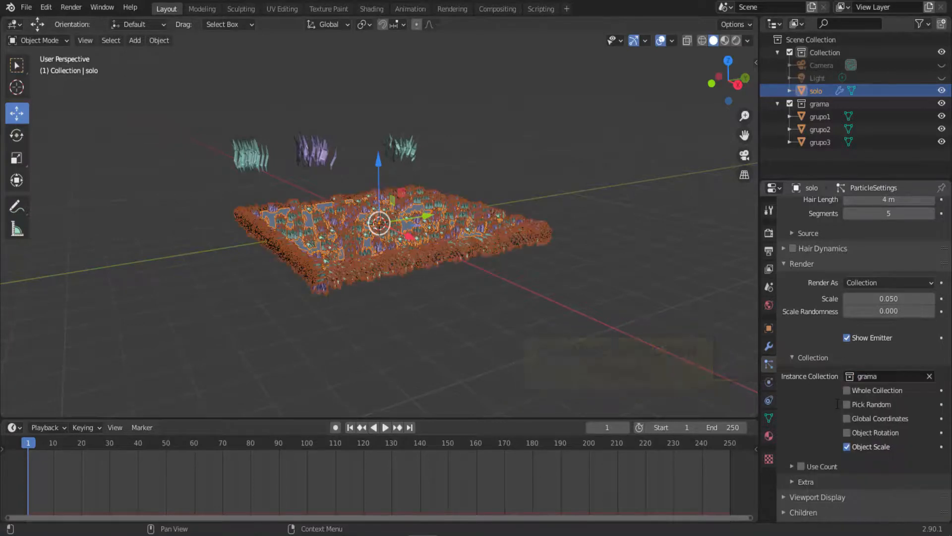
scroll(502, 300, "up", 5)
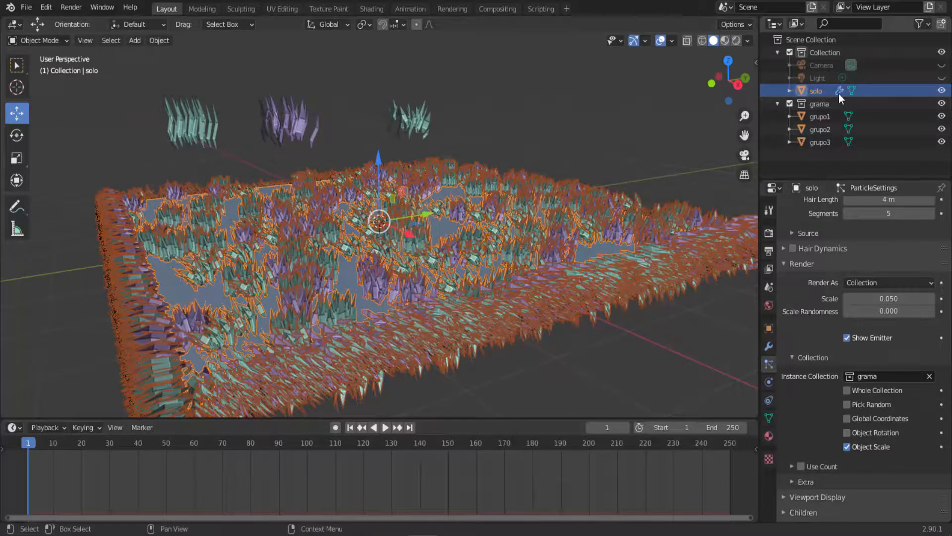
scroll(374, 306, "down", 2)
scroll(374, 306, "down", 1)
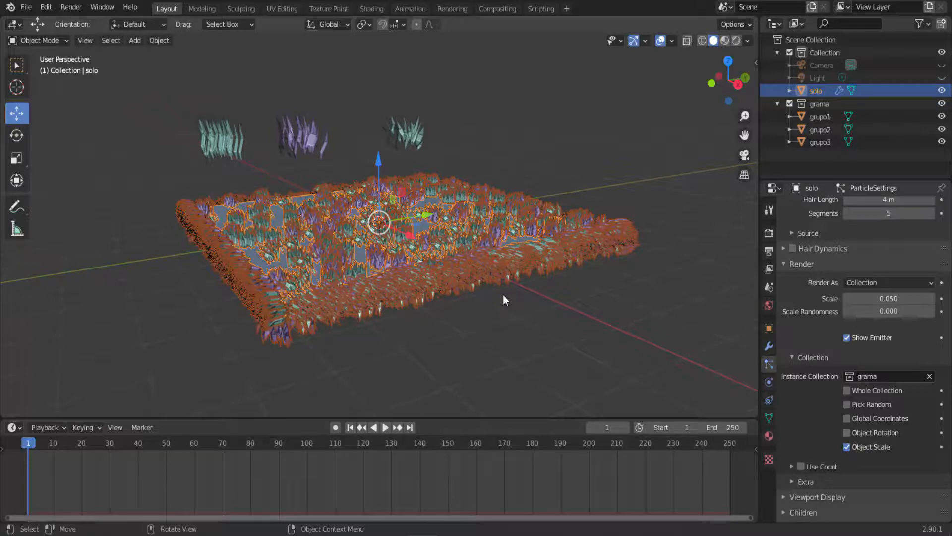
- Set the hair particle emission number of the slab to 10
scroll(818, 362, "up", 7)
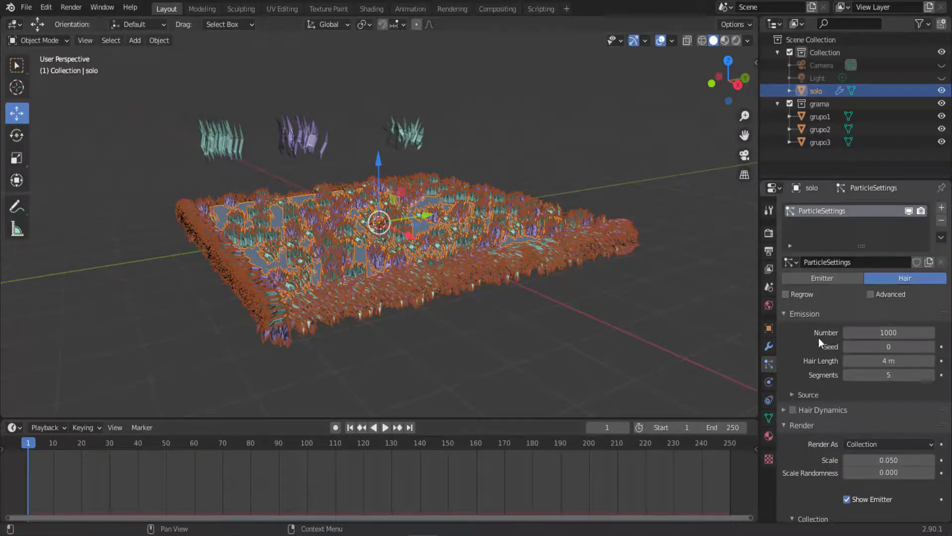
left_click(886, 332)
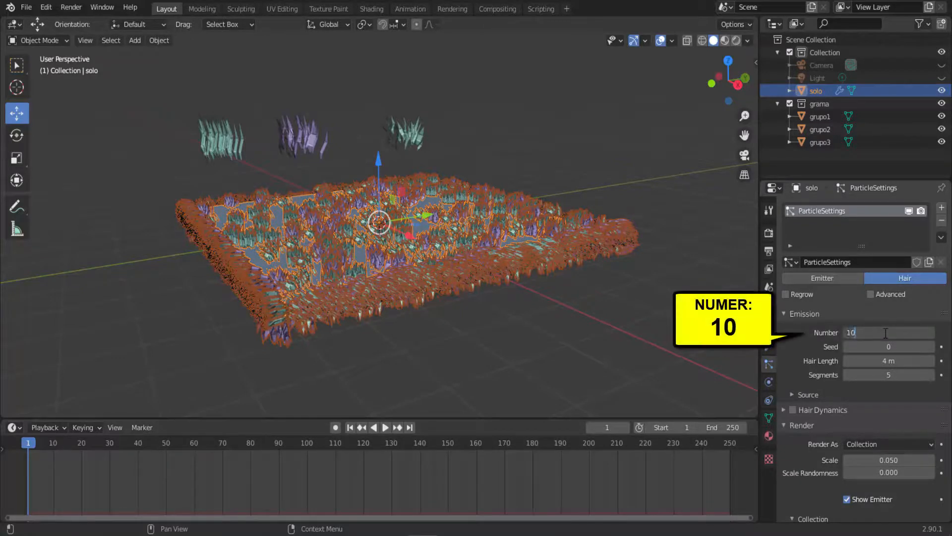
type("10")
key("Return")
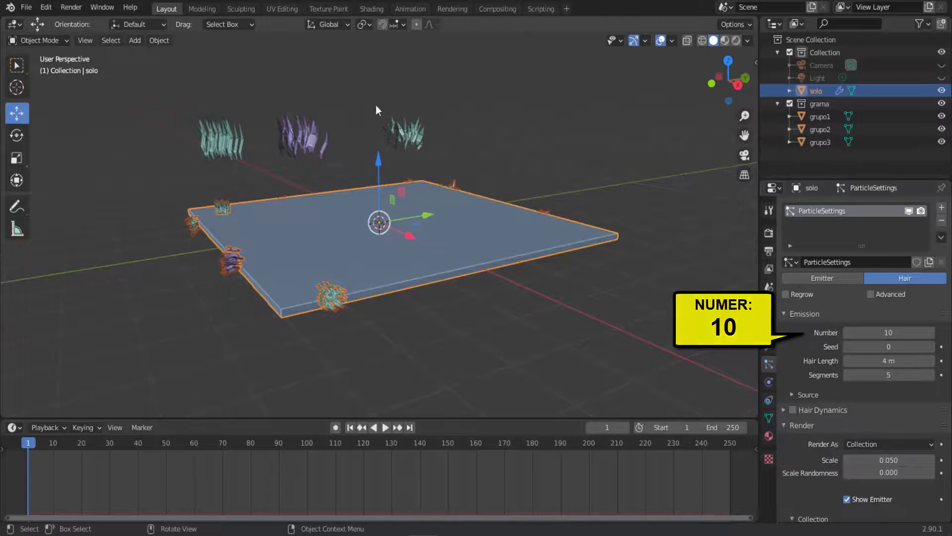
- Subdivide the whole slab mesh five times in Edit Mode to get a dense grid
middle_click_drag(592, 287, 592, 308)
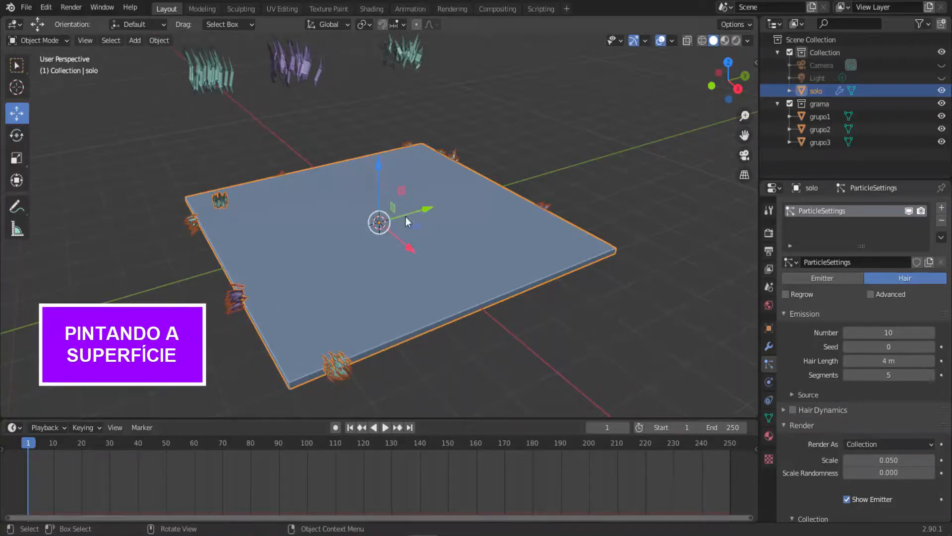
left_click(41, 38)
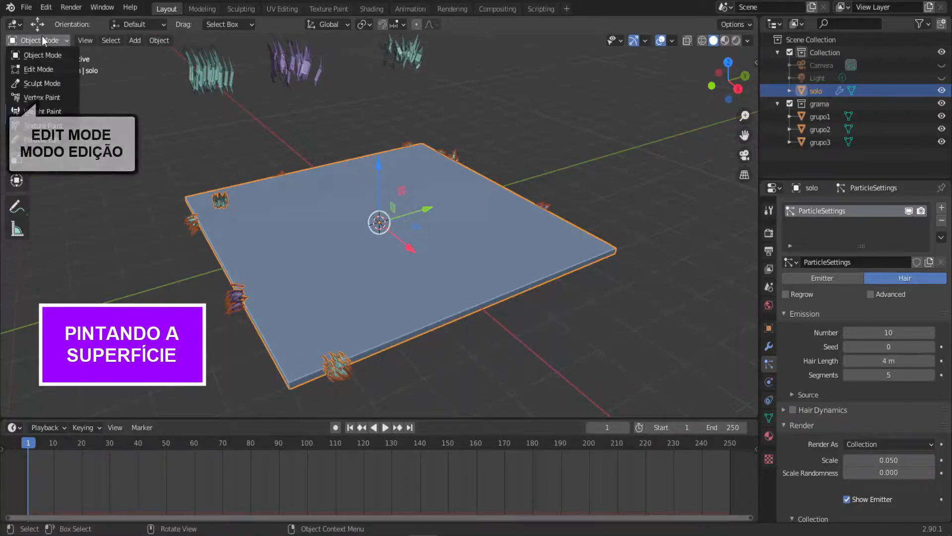
left_click(41, 70)
right_click(587, 127)
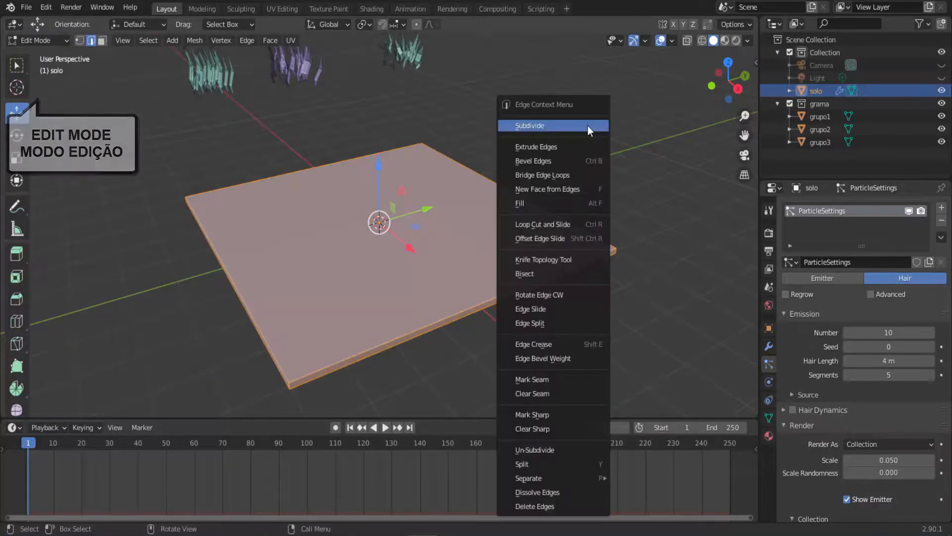
left_click(587, 126)
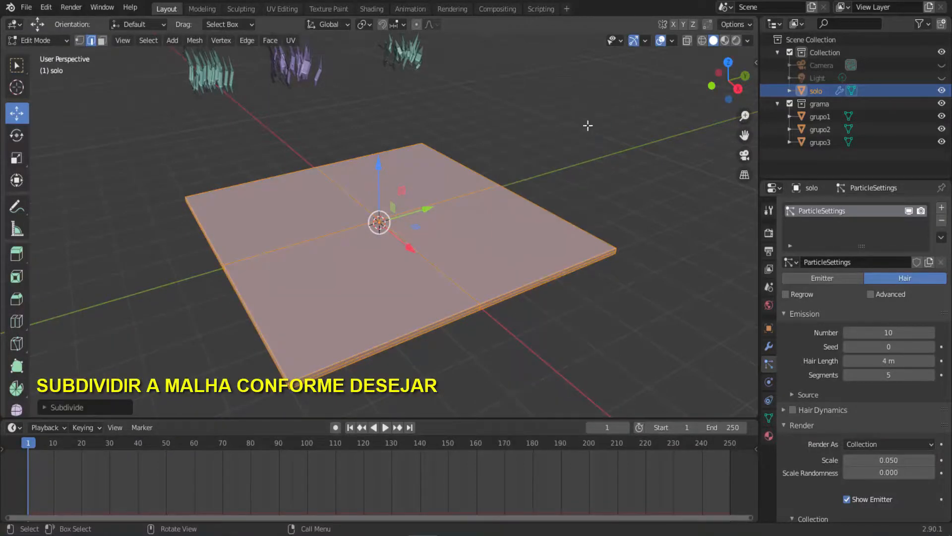
right_click(588, 126)
left_click(587, 126)
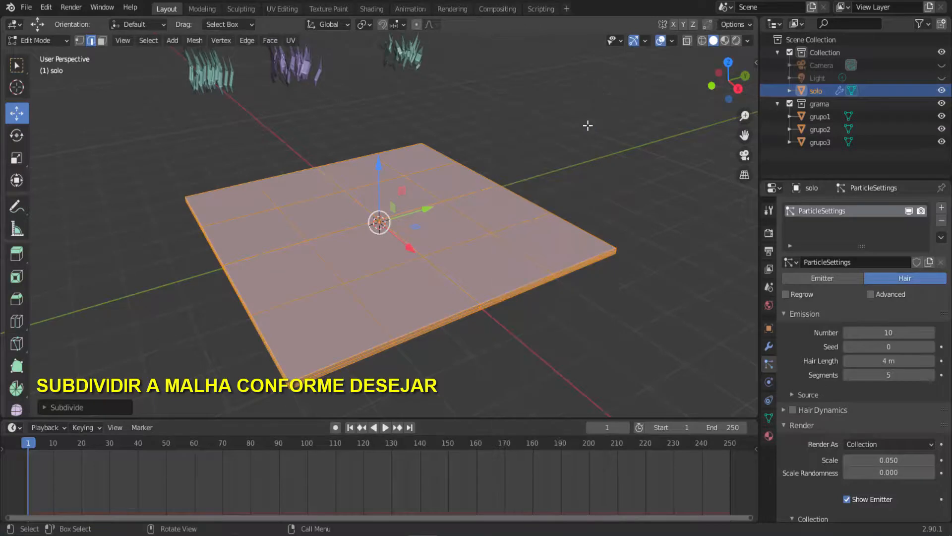
right_click(588, 126)
left_click(587, 126)
right_click(587, 126)
left_click(587, 126)
right_click(587, 126)
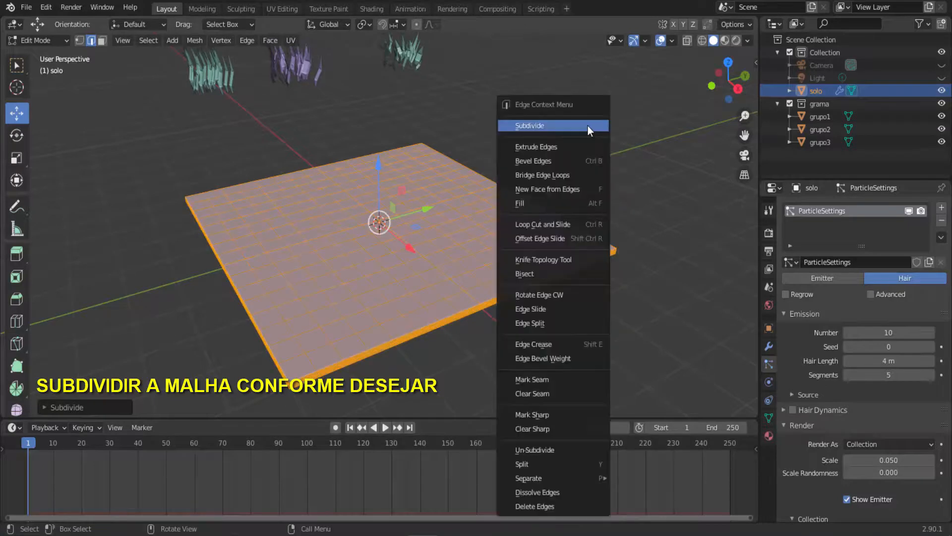
left_click(588, 126)
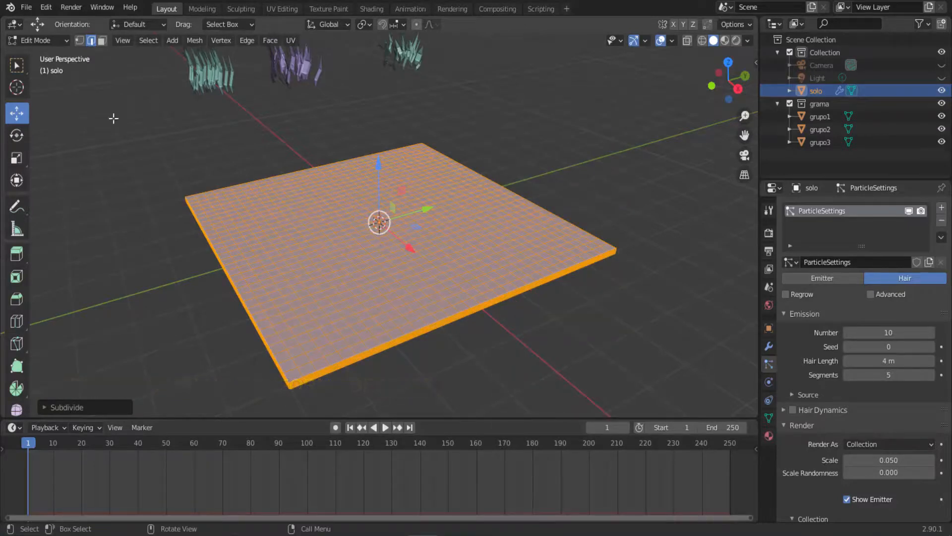
- Weight paint a full-weight oval patch in the middle of the slab's upper face, then return to Object Mode
left_click(46, 40)
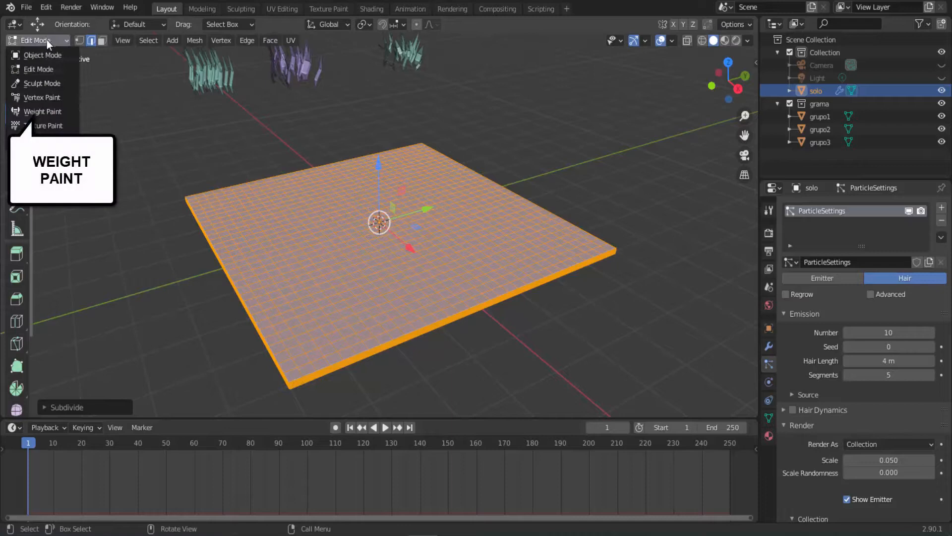
left_click(43, 110)
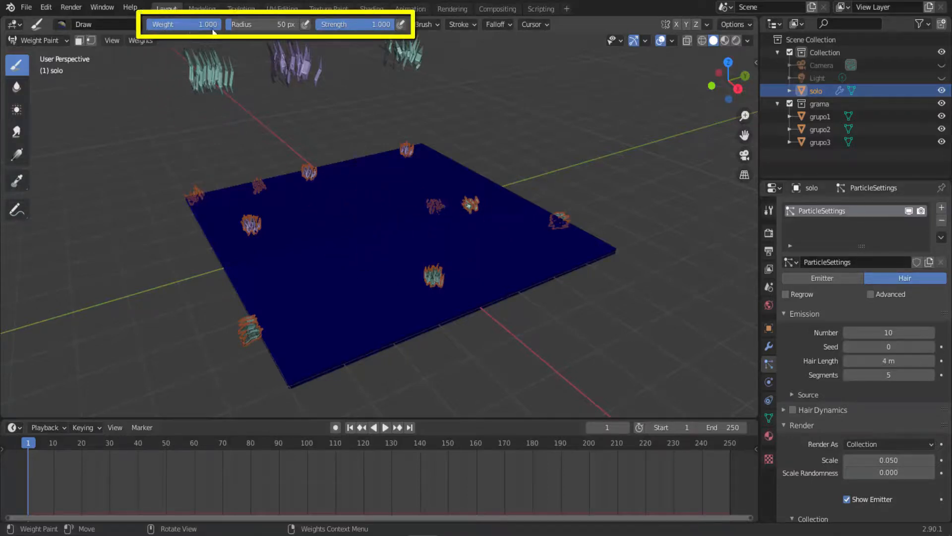
right_click(382, 207)
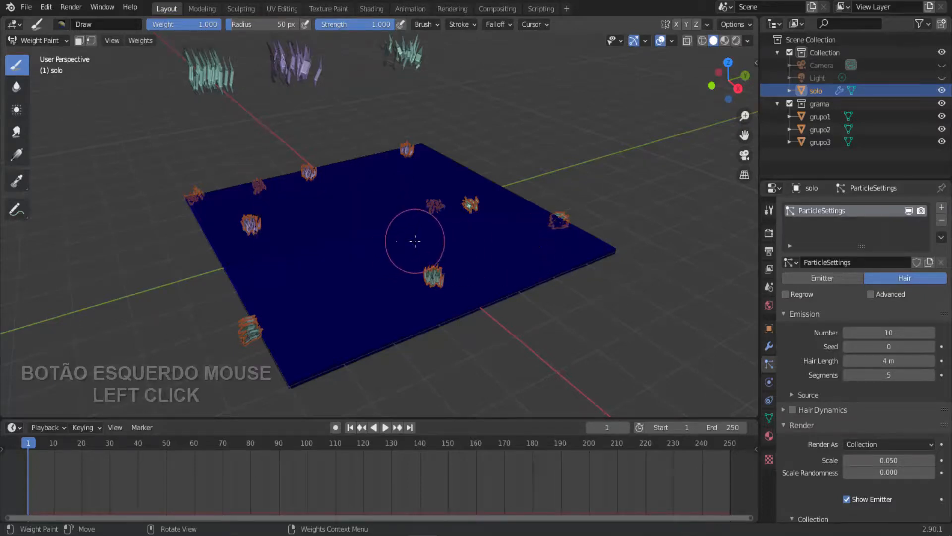
mouse_move(417, 240)
left_mouse_down()
mouse_move(395, 238)
mouse_move(377, 203)
mouse_move(323, 238)
mouse_move(377, 268)
mouse_move(465, 233)
mouse_move(392, 195)
mouse_move(329, 211)
mouse_move(362, 271)
mouse_move(427, 224)
mouse_move(362, 233)
mouse_move(424, 191)
mouse_move(384, 234)
mouse_move(392, 231)
left_mouse_up()
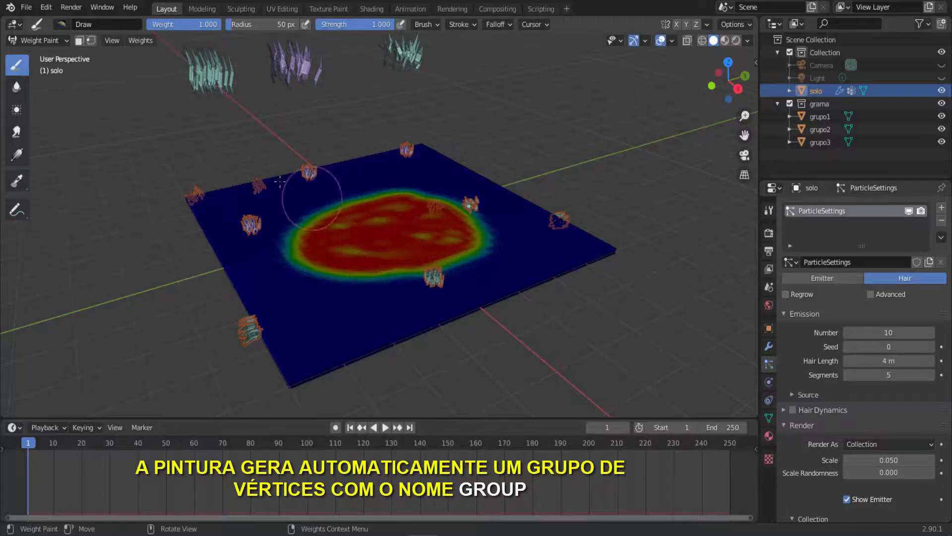
left_click(35, 40)
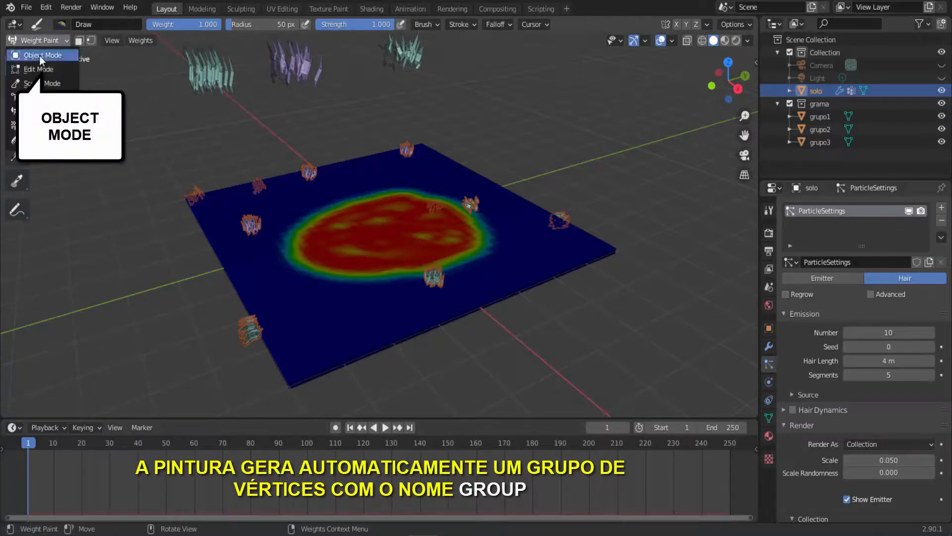
left_click(39, 55)
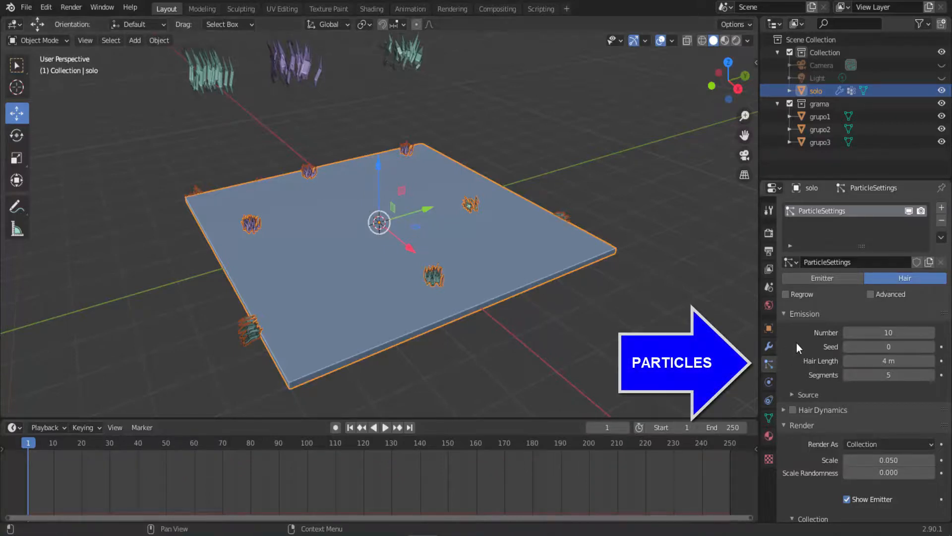
- Assign the vertex group Group to the density of the slab's hair particles
scroll(796, 343, "down", 10)
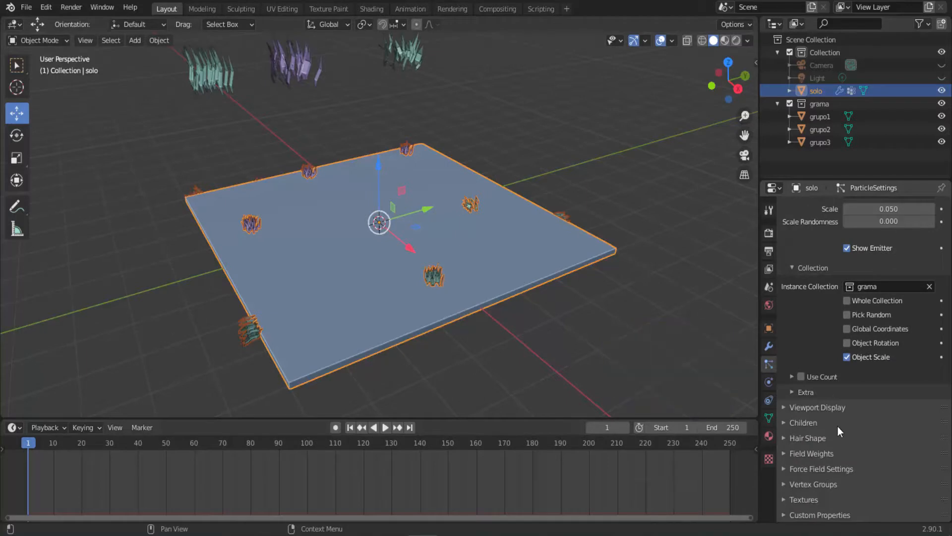
left_click(784, 484)
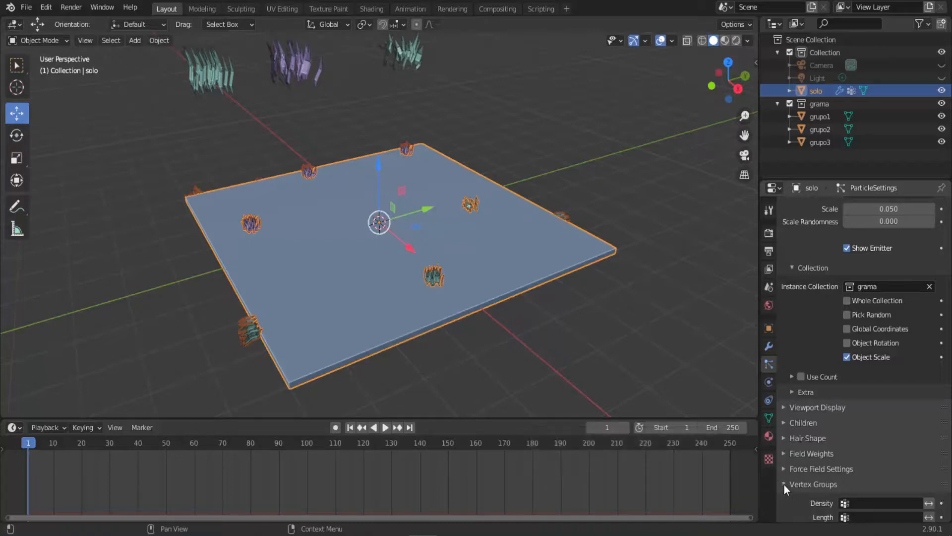
scroll(784, 484, "down", 4)
scroll(784, 484, "down", 1)
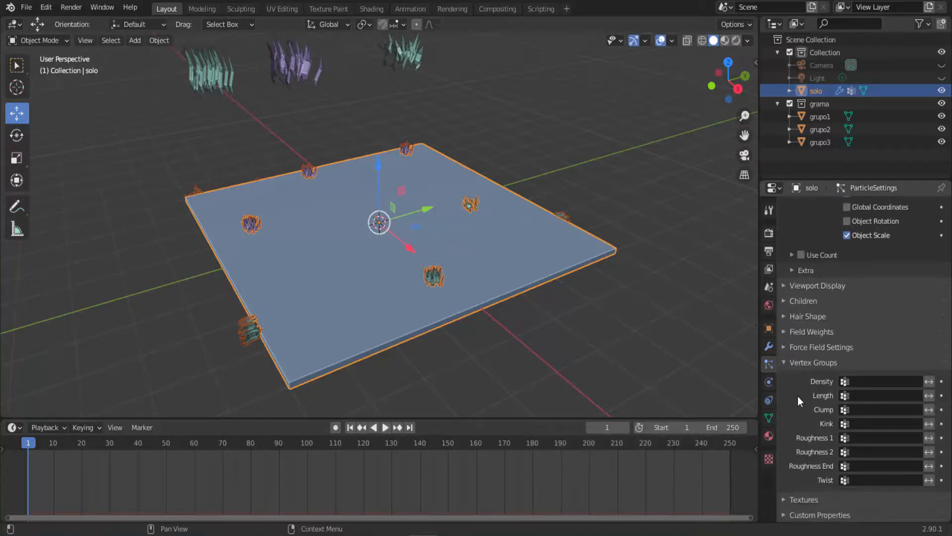
left_click(869, 382)
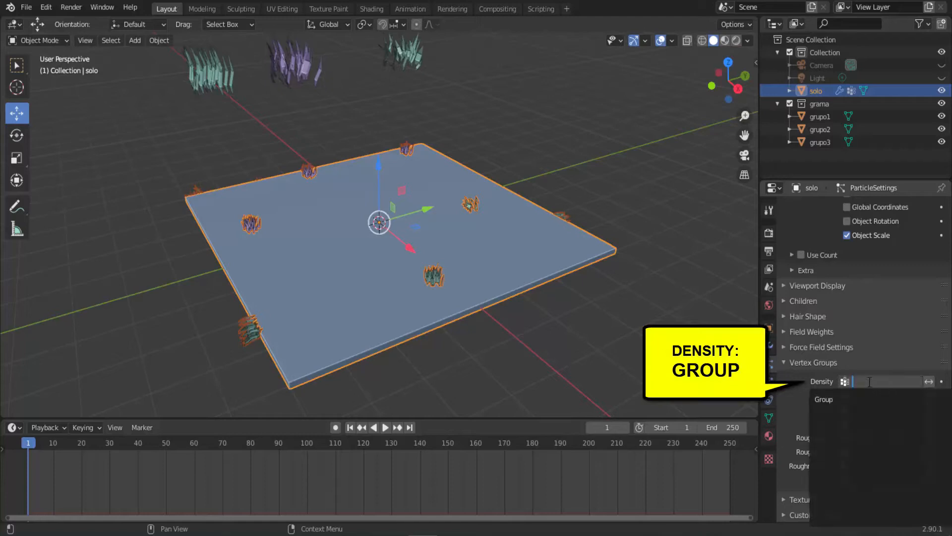
left_click(837, 399)
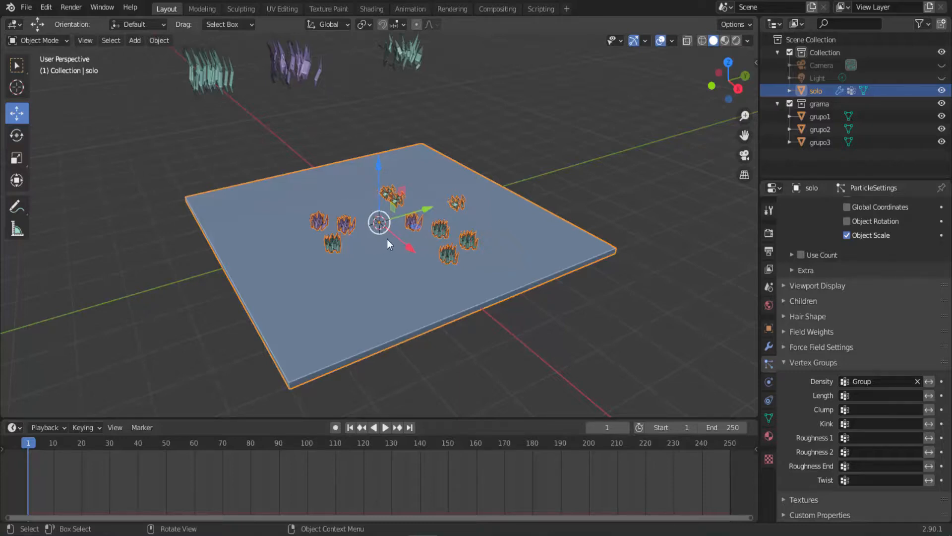
- Raise the hair particle emission number to 475 and switch the viewport to Material Preview shading
scroll(857, 311, "up", 15)
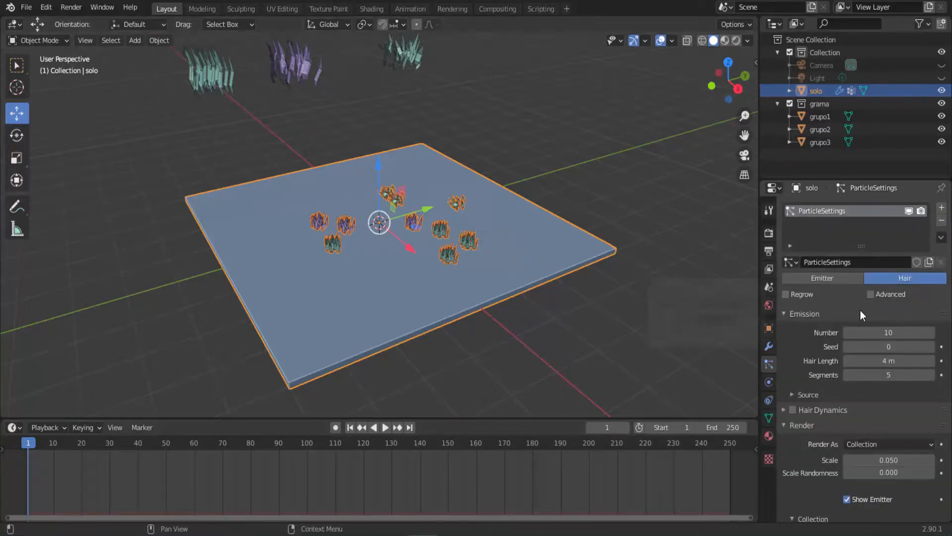
left_click_drag(877, 333, 935, 332)
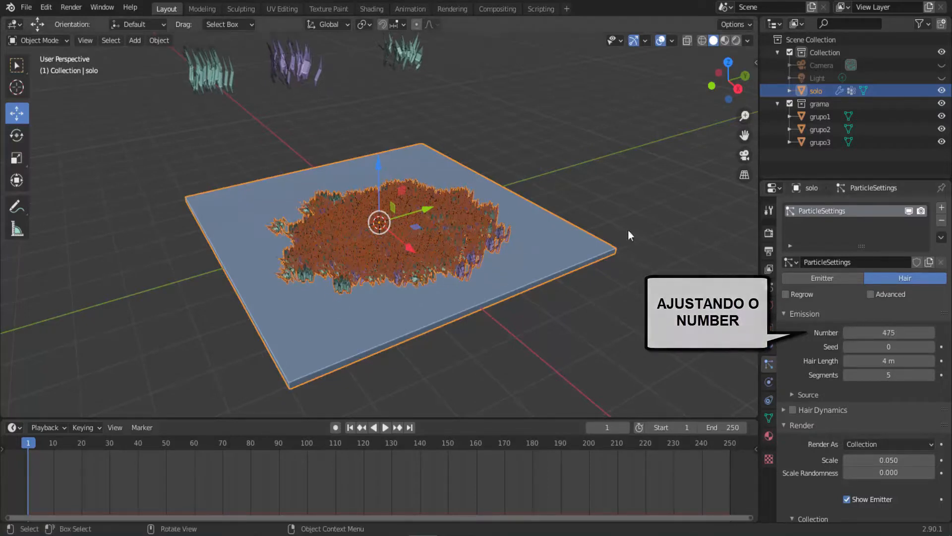
scroll(402, 93, "down", 1)
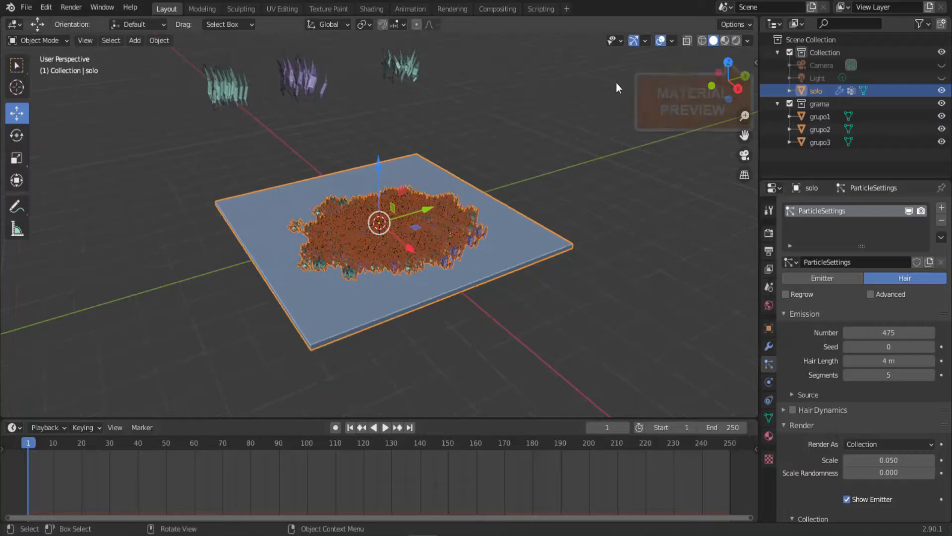
left_click(724, 40)
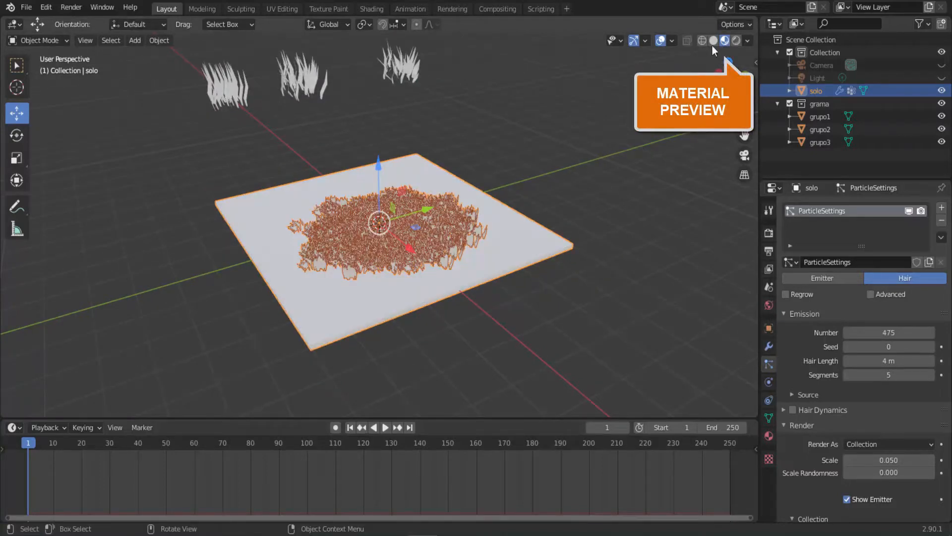
scroll(606, 180, "up", 1)
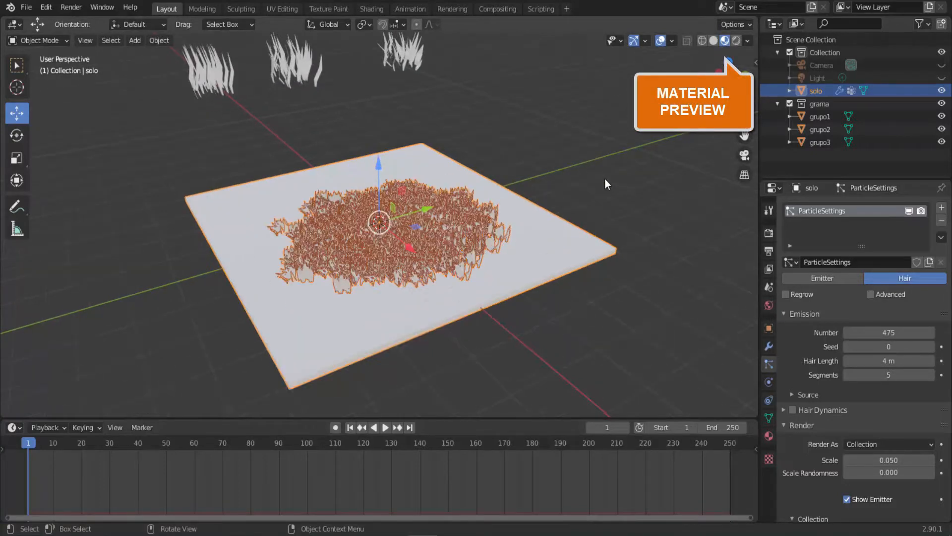
- Give the grupo1 grass clump a new material with a darkened green base color, hue 0.307 and saturation 0.869
left_click(205, 70)
left_click(296, 55)
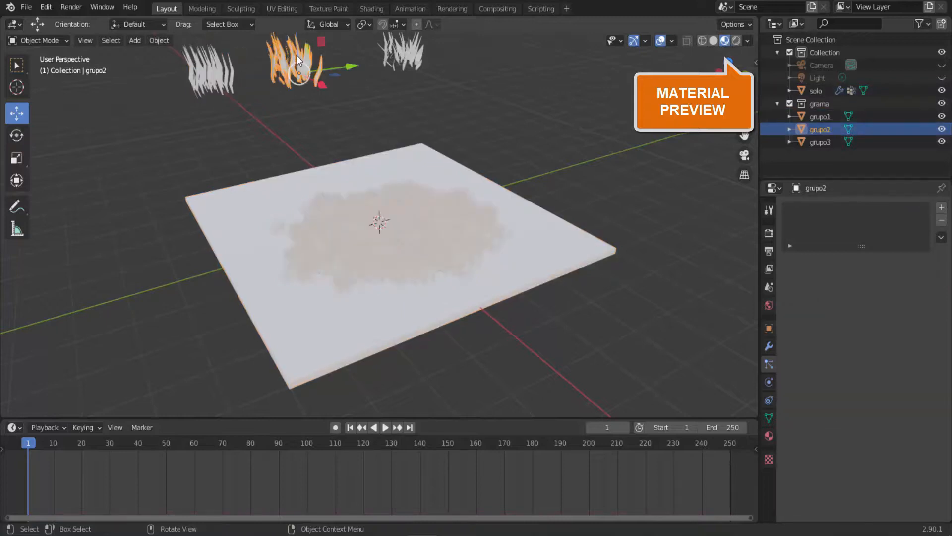
left_click(401, 49)
left_click(219, 73)
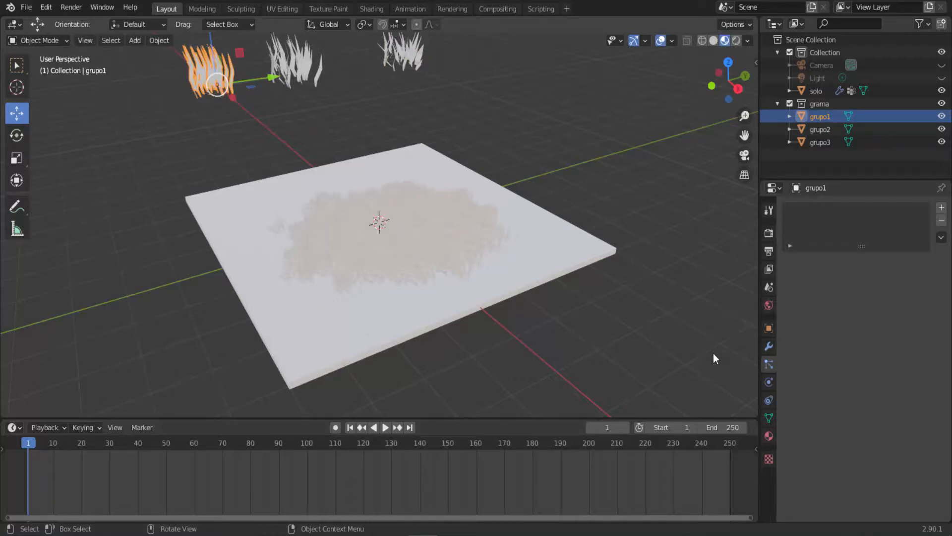
left_click(769, 435)
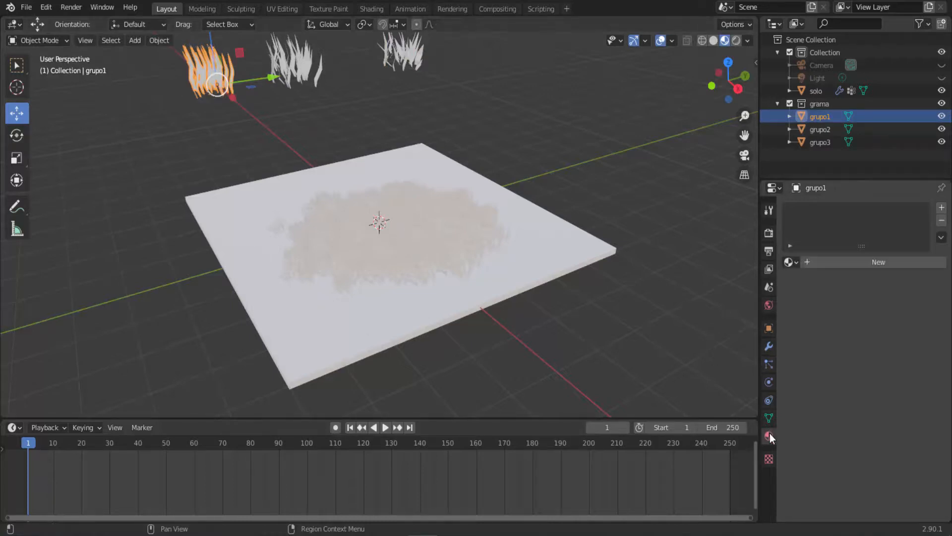
left_click(877, 261)
left_click(880, 394)
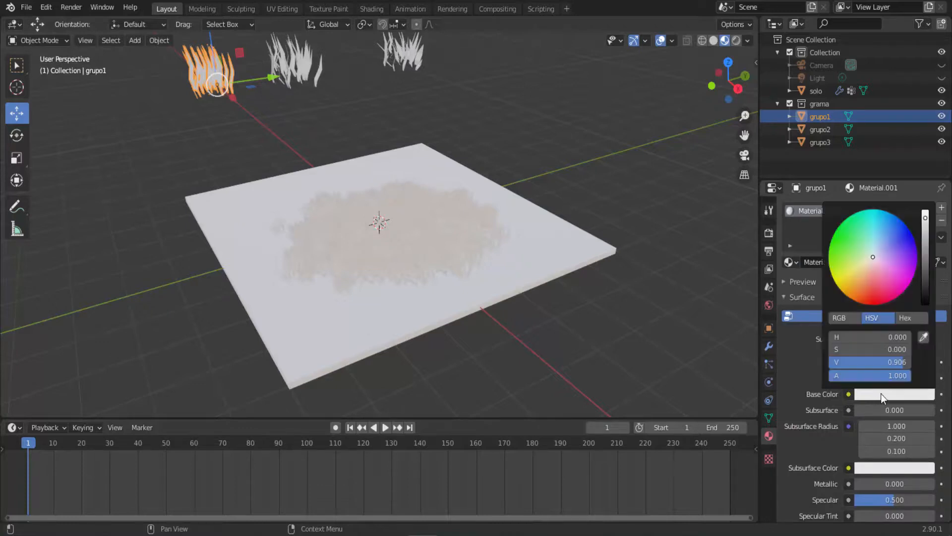
left_click(837, 242)
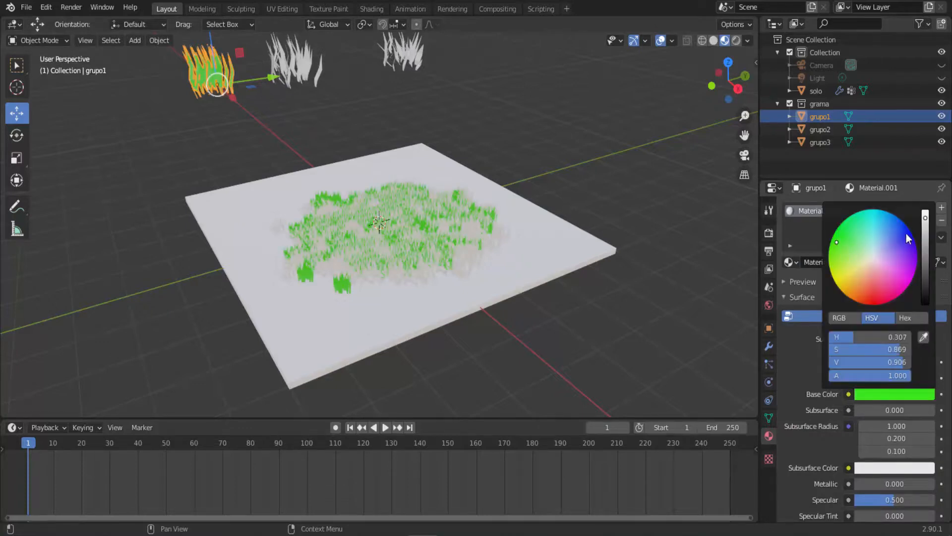
left_click_drag(924, 218, 921, 249)
- Give the grupo2 grass clump a new material with a light green base color, hue 0.267 and saturation 0.496
left_click(820, 129)
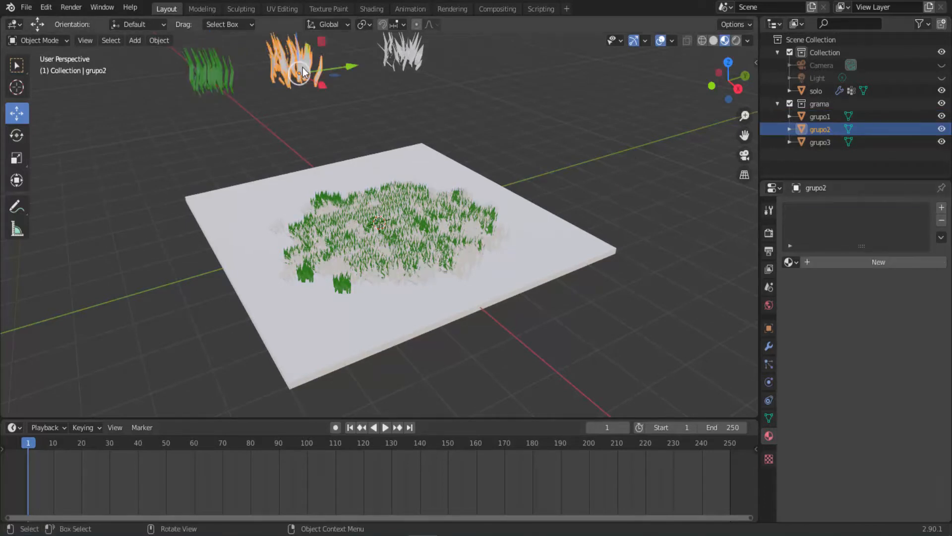
left_click(880, 262)
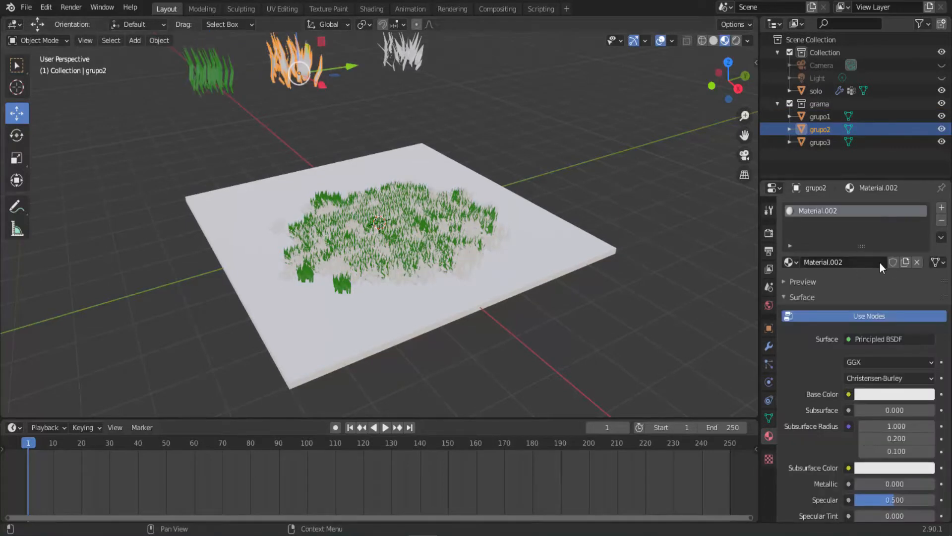
left_click(888, 394)
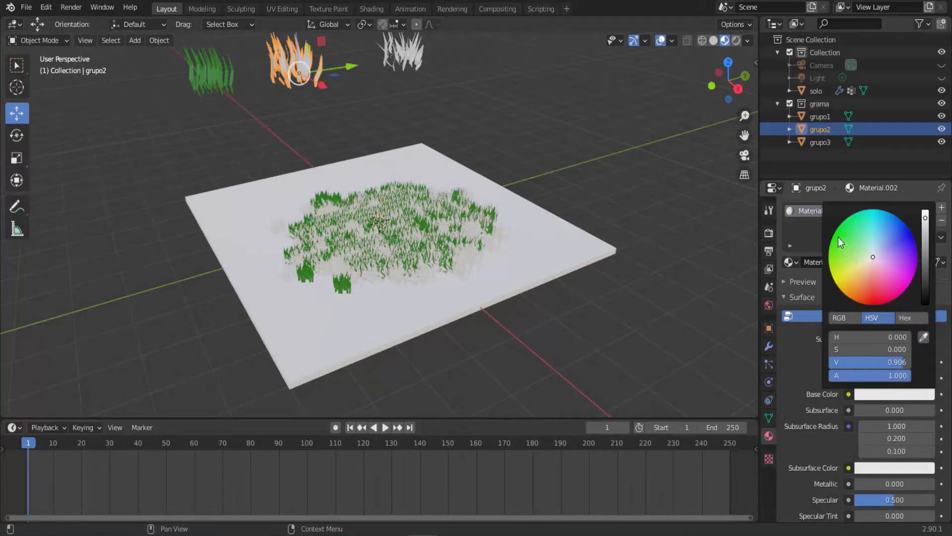
left_click(851, 254)
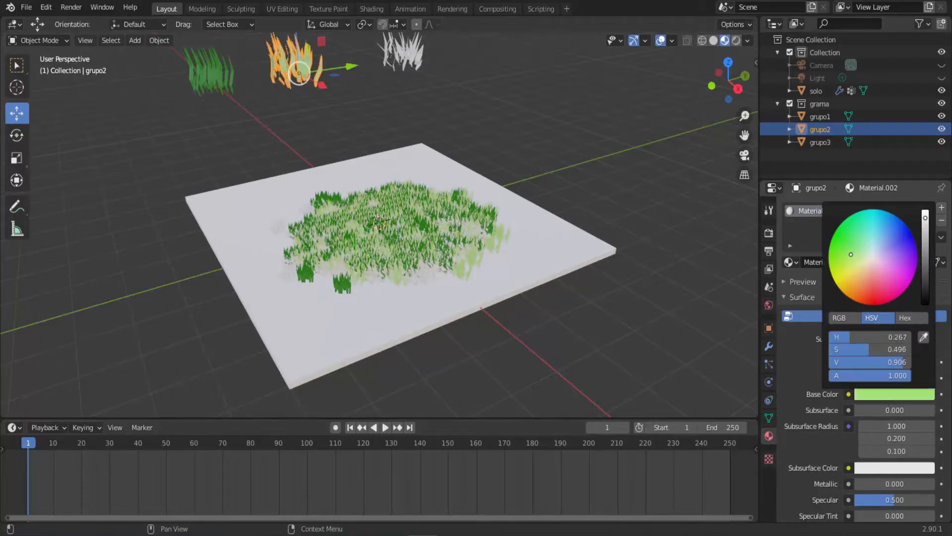
- Give the grupo3 grass clump a new material with a darkened teal-green base color, hue 0.444 and saturation 0.852
left_click(403, 49)
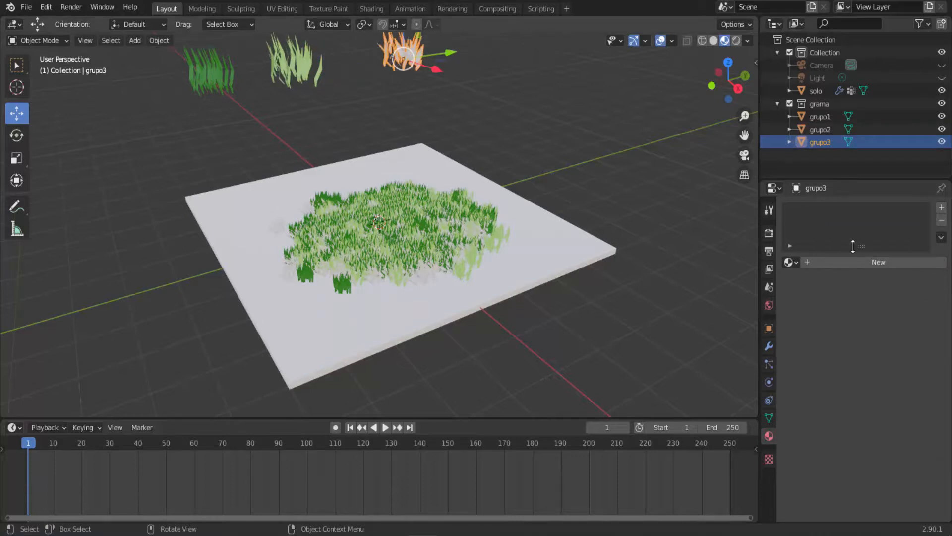
left_click(895, 266)
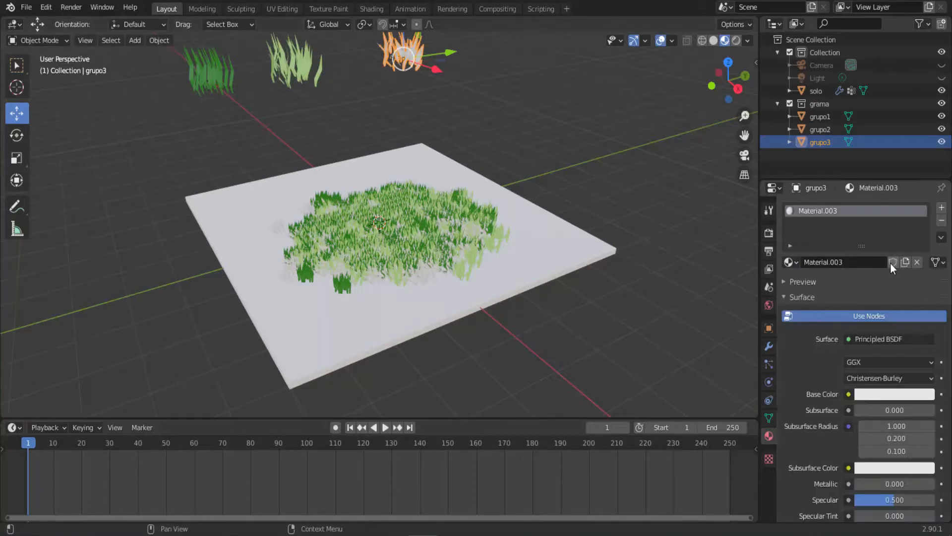
left_click(895, 395)
left_click(860, 219)
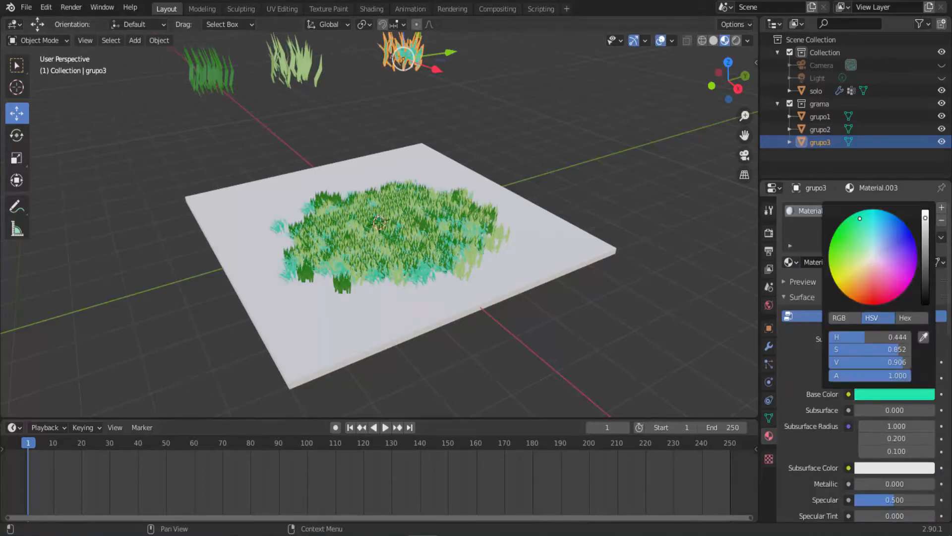
left_click_drag(925, 221, 927, 278)
- Set the ground slab's material base color to dark brown with hue 0.069, saturation 0.883 and value 0.120, and deselect the slab
scroll(566, 324, "up", 5)
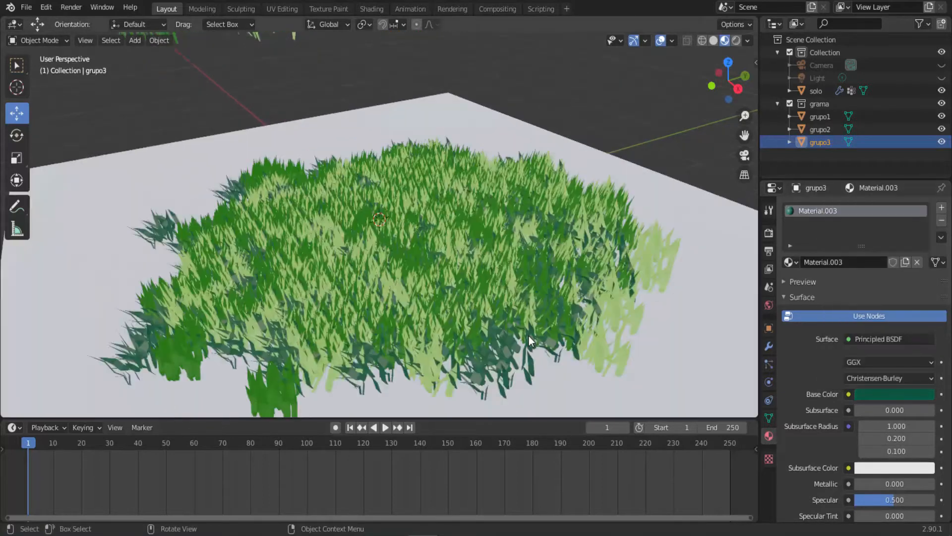
middle_click_drag(600, 340, 597, 320)
scroll(596, 320, "down", 3)
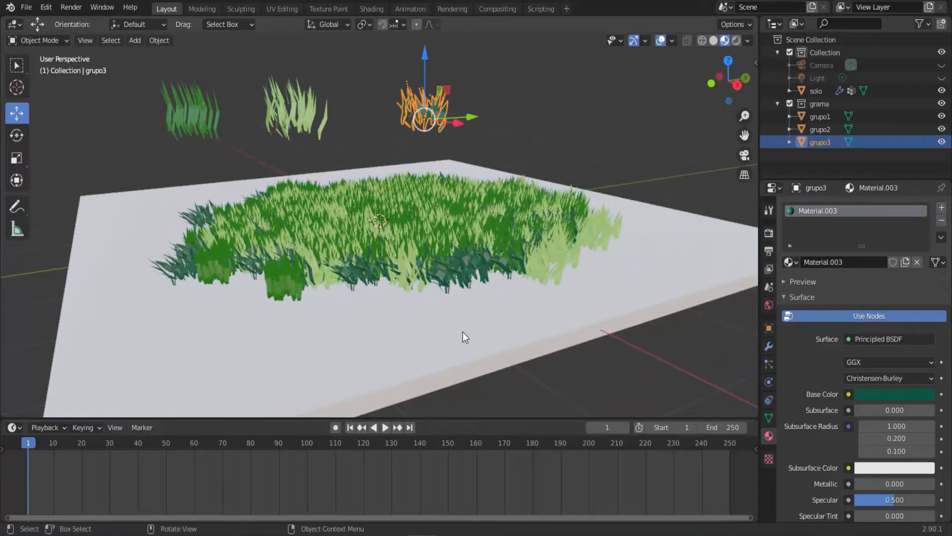
middle_click_drag(463, 332, 481, 343)
scroll(375, 263, "down", 1)
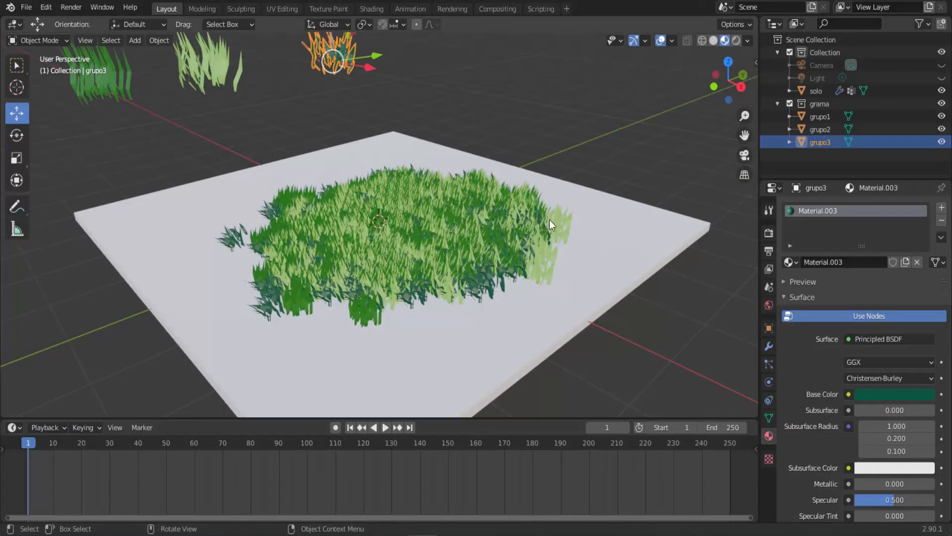
left_click(654, 243)
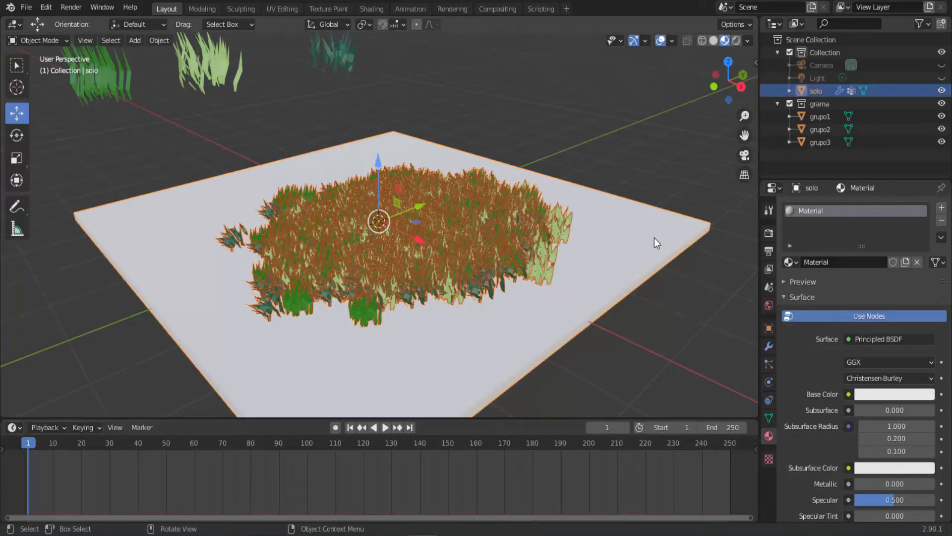
left_click(896, 392)
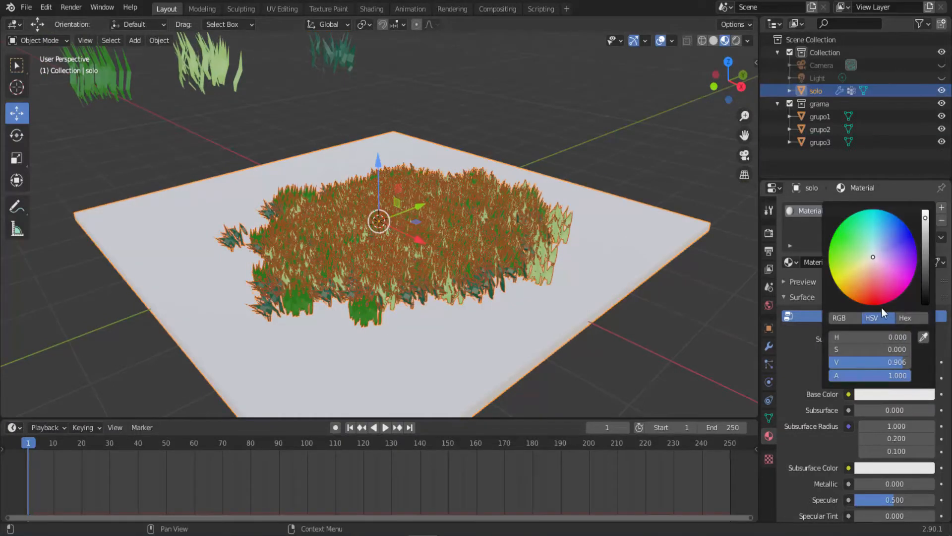
left_click(856, 295)
left_click_drag(925, 218, 925, 292)
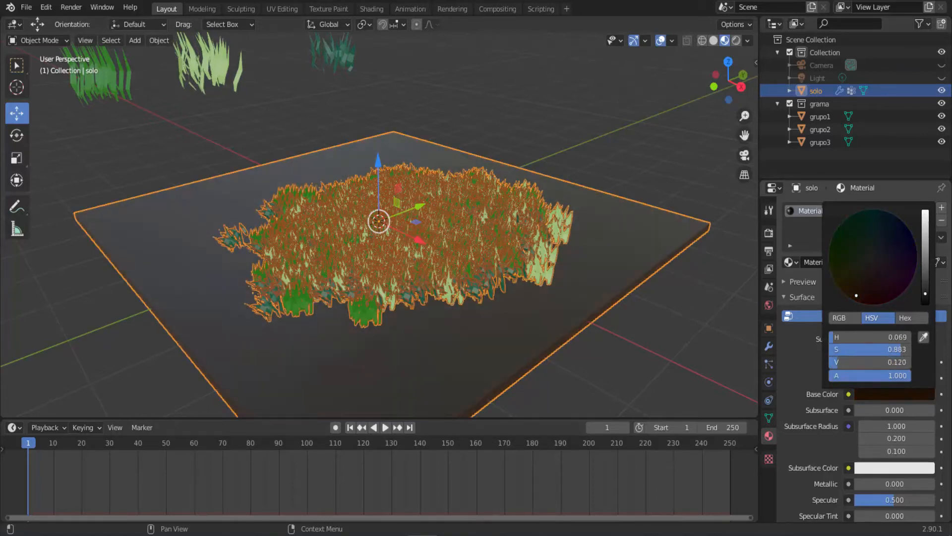
scroll(676, 132, "down", 3)
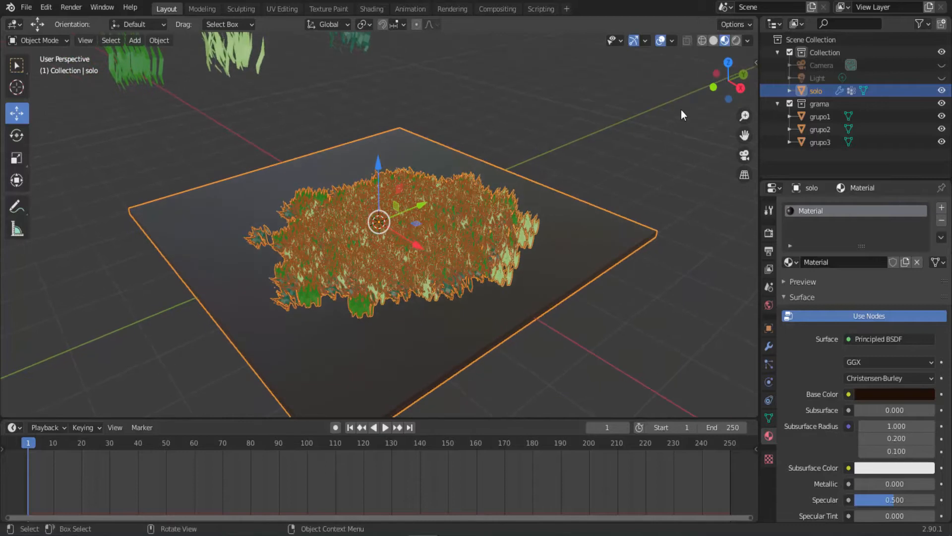
left_click(610, 123)
- Examine the colored grass field on the brown slab from several angles, both close up and from farther away
middle_click_drag(610, 123, 645, 259)
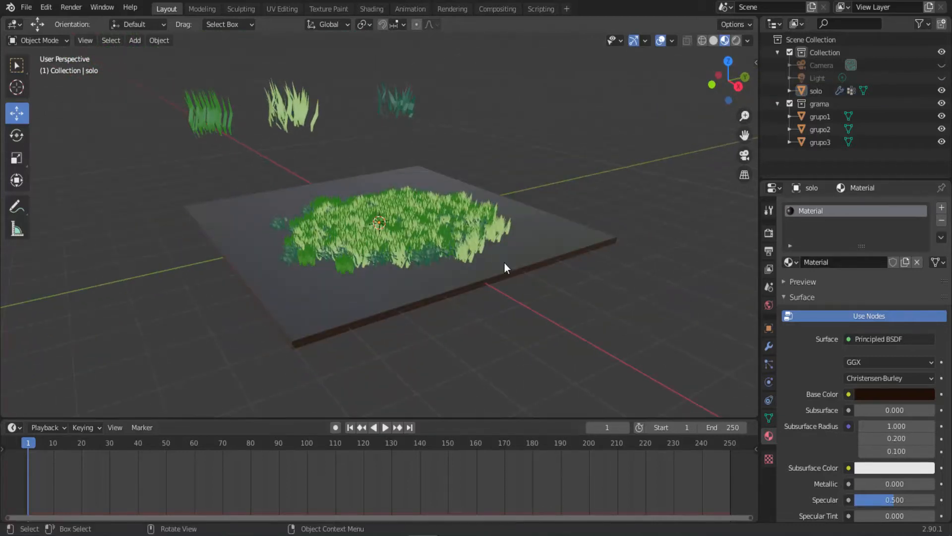
scroll(505, 263, "up", 5)
scroll(504, 263, "down", 4)
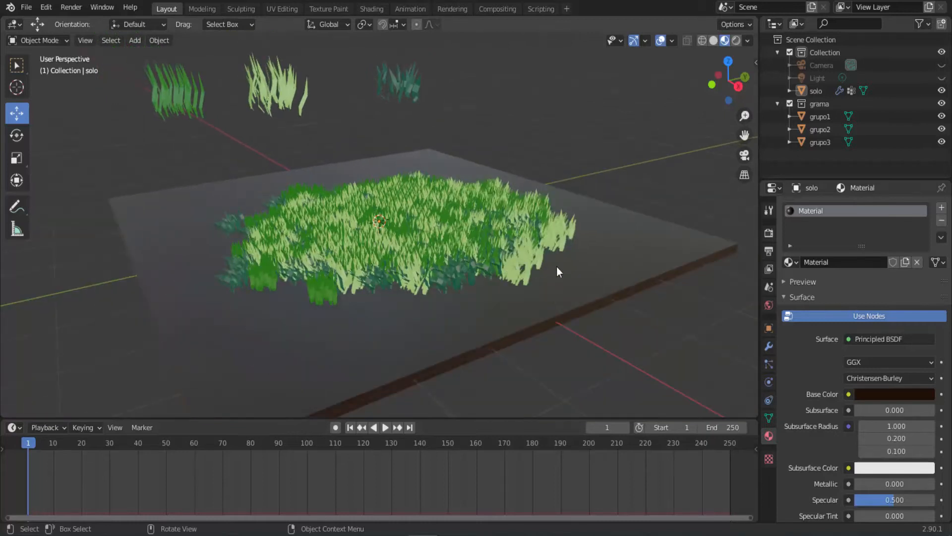
mouse_move(556, 266)
middle_mouse_down()
mouse_move(549, 278)
mouse_move(556, 276)
middle_mouse_up()
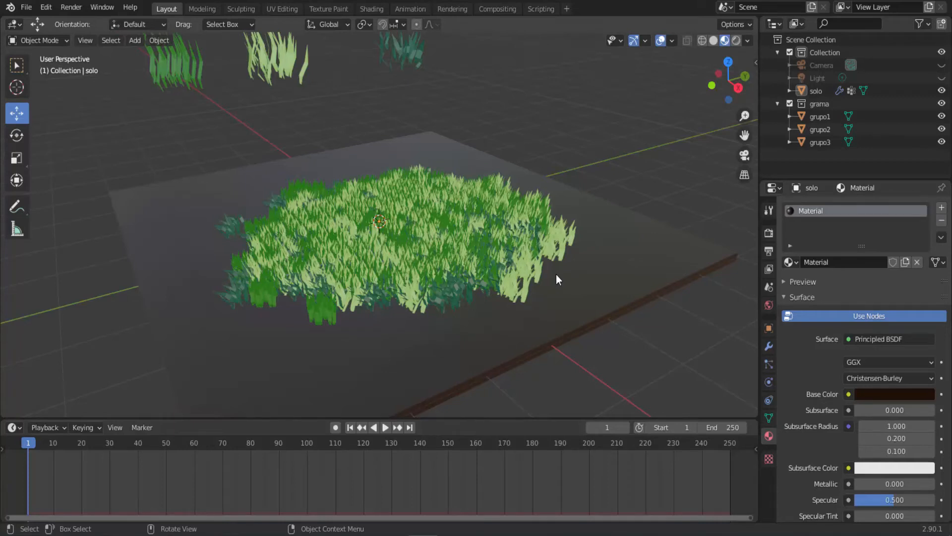
scroll(563, 257, "up", 5)
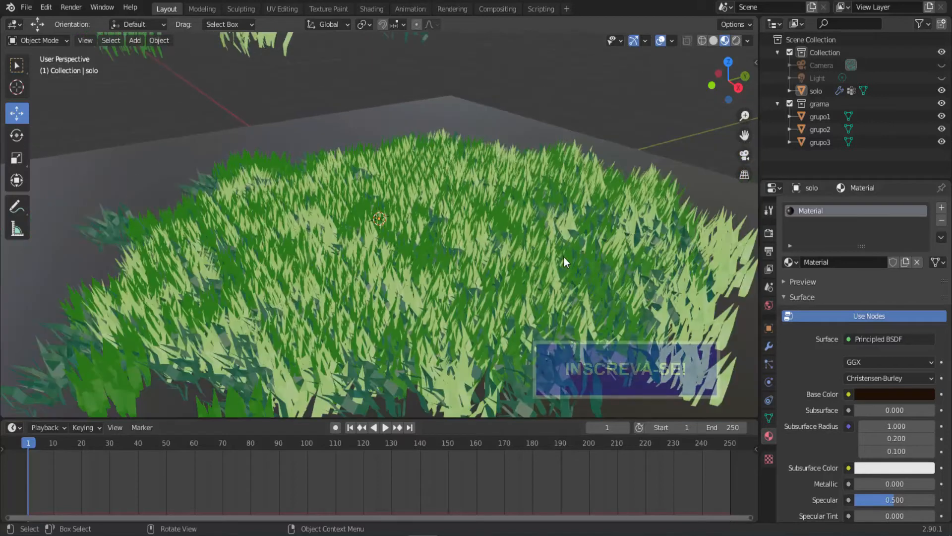
middle_click_drag(564, 256, 621, 246)
scroll(629, 253, "down", 3)
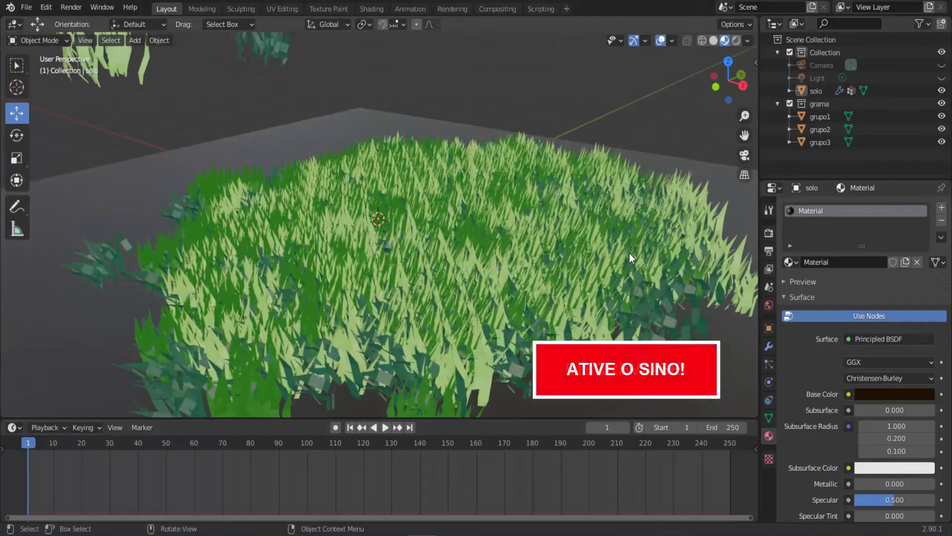
scroll(629, 253, "down", 2)
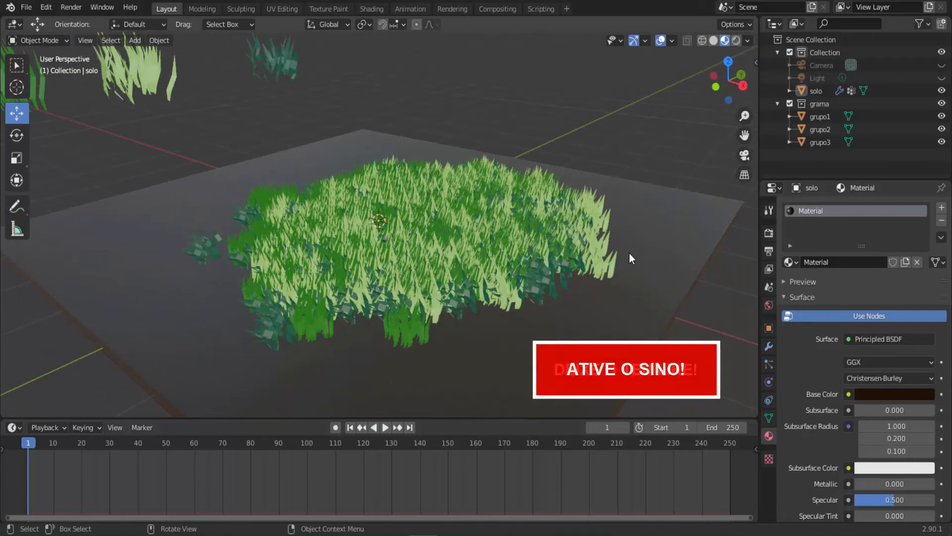